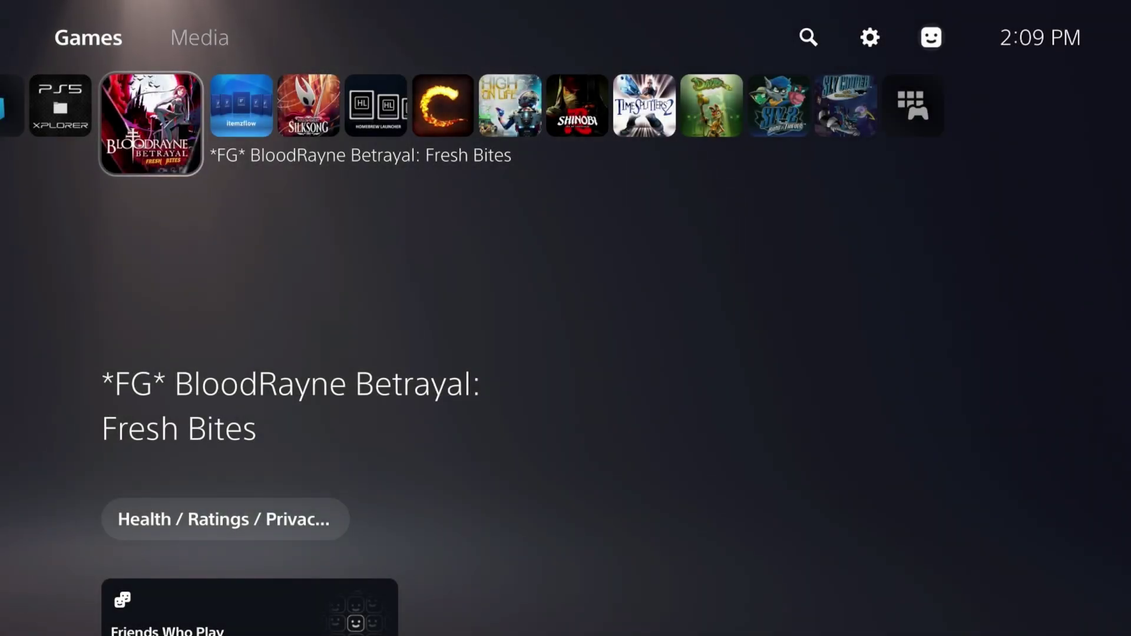
Browse the home games row, then scroll the Game Library past Crime Boss and R-Type Final 3 Evolved
key("Up")
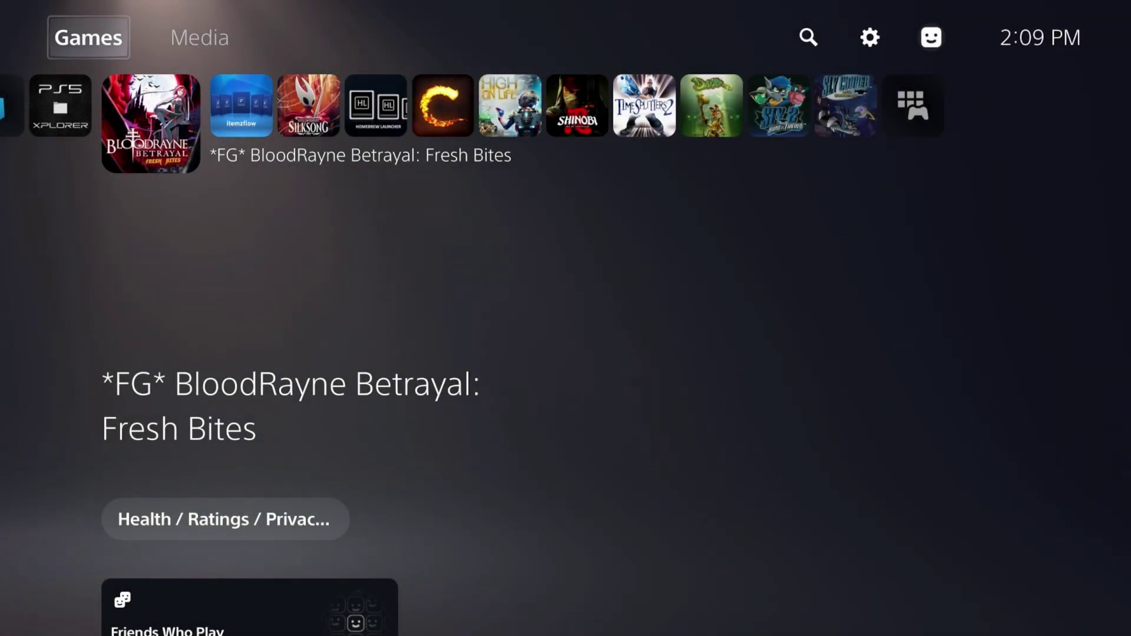
key("Right")
key("Down")
key("Right")
key("Right")
key("Right")
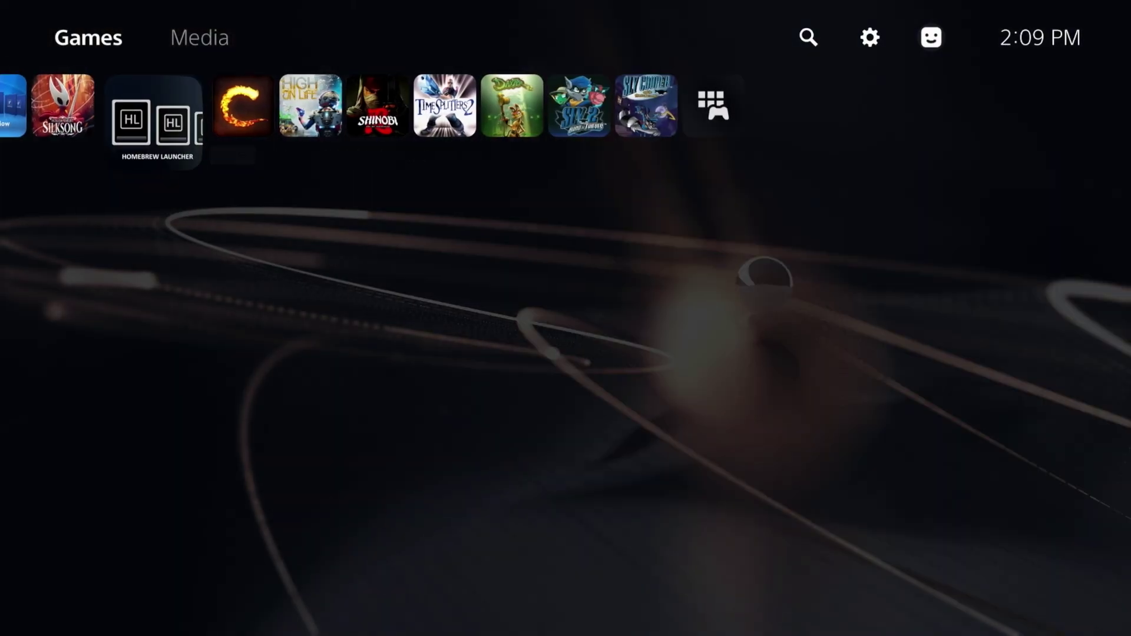
key("Left")
key("Right")
key("Right")
key("Right")
key("Right")
key("Right")
key("Right")
key("Right")
key("Right")
key("Right")
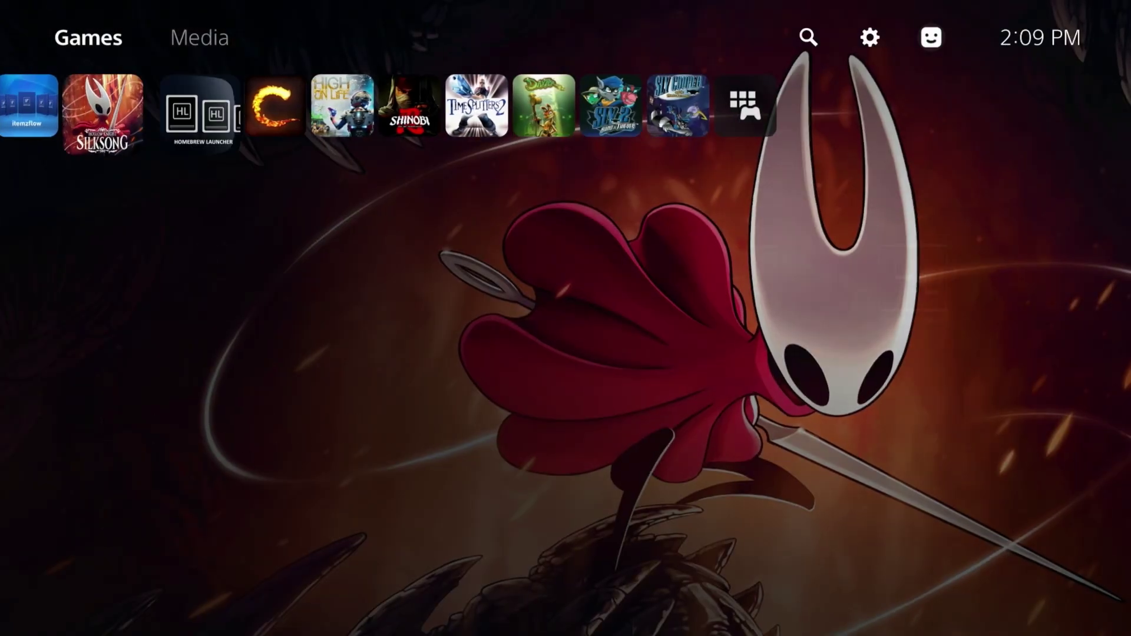
key("Return")
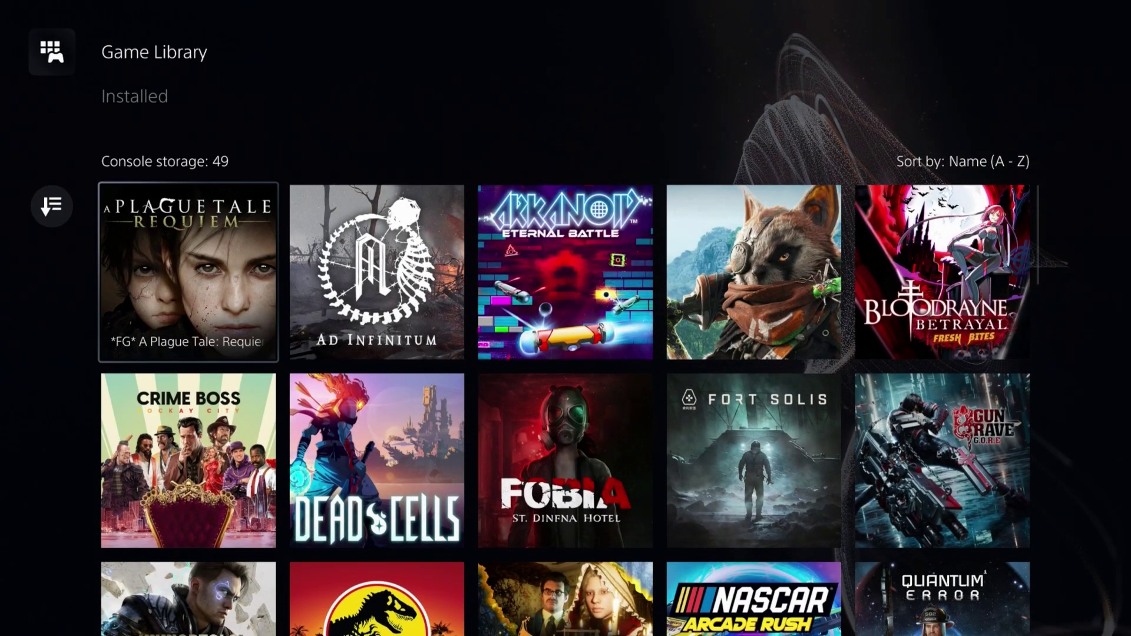
key("Down")
key("Down")
key("Down")
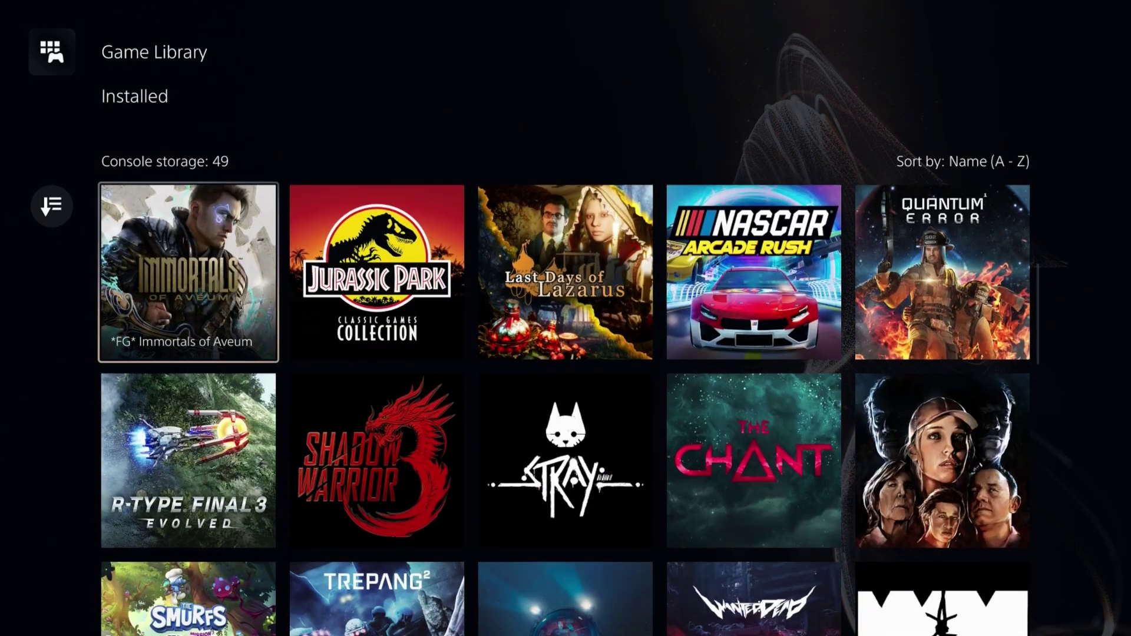
key("Down")
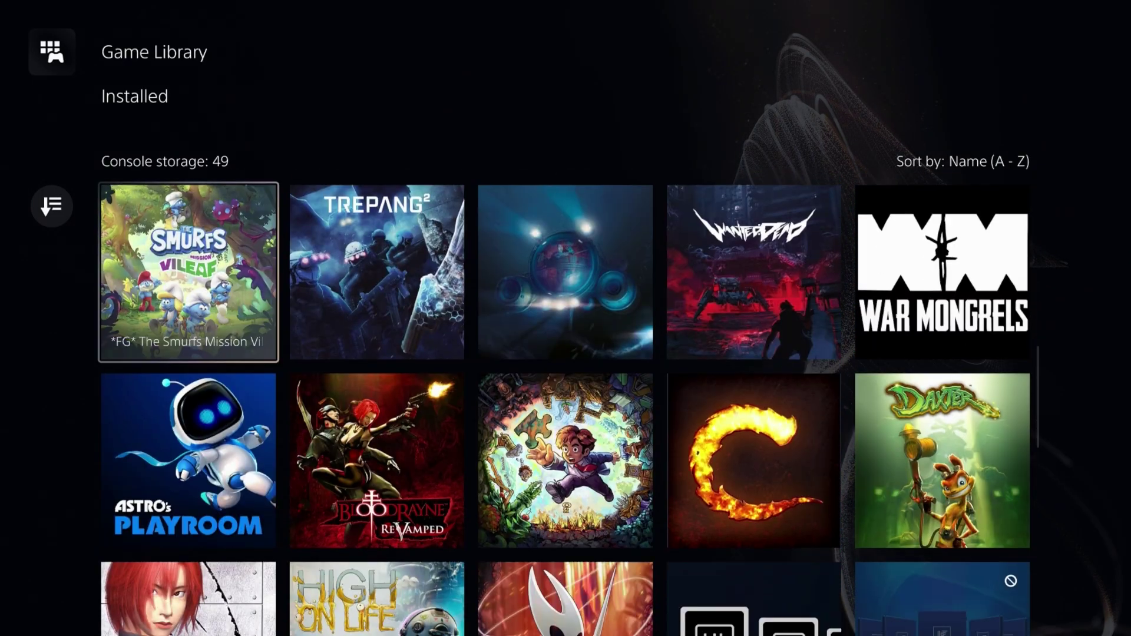
key("Escape")
Open the console Settings from the gear in the top bar
key("Up")
key("Right")
key("Right")
key("Right")
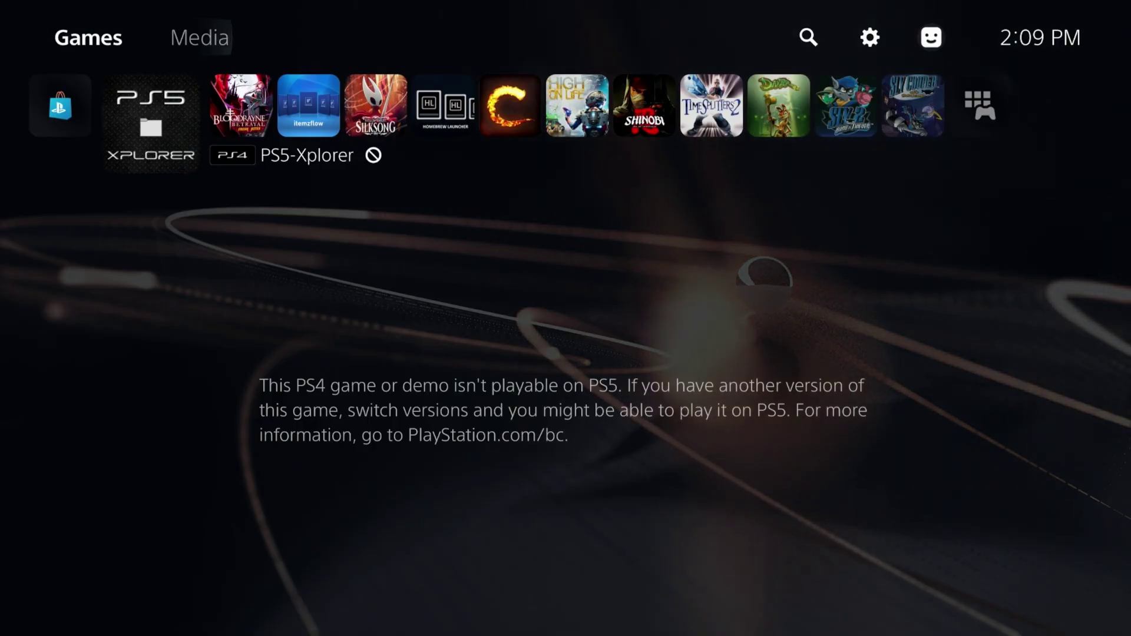
key("Return")
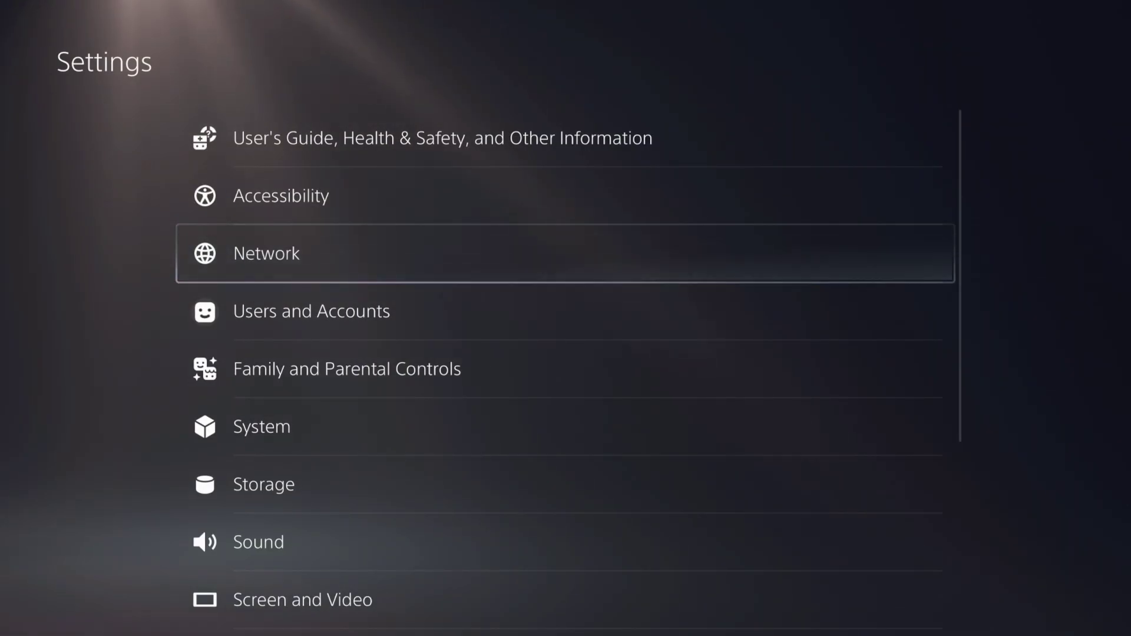
Read the system software version 23.01-07.61.00.00 in System > Console Information, then back out
key("Down")
key("Down")
key("Down")
key("Return")
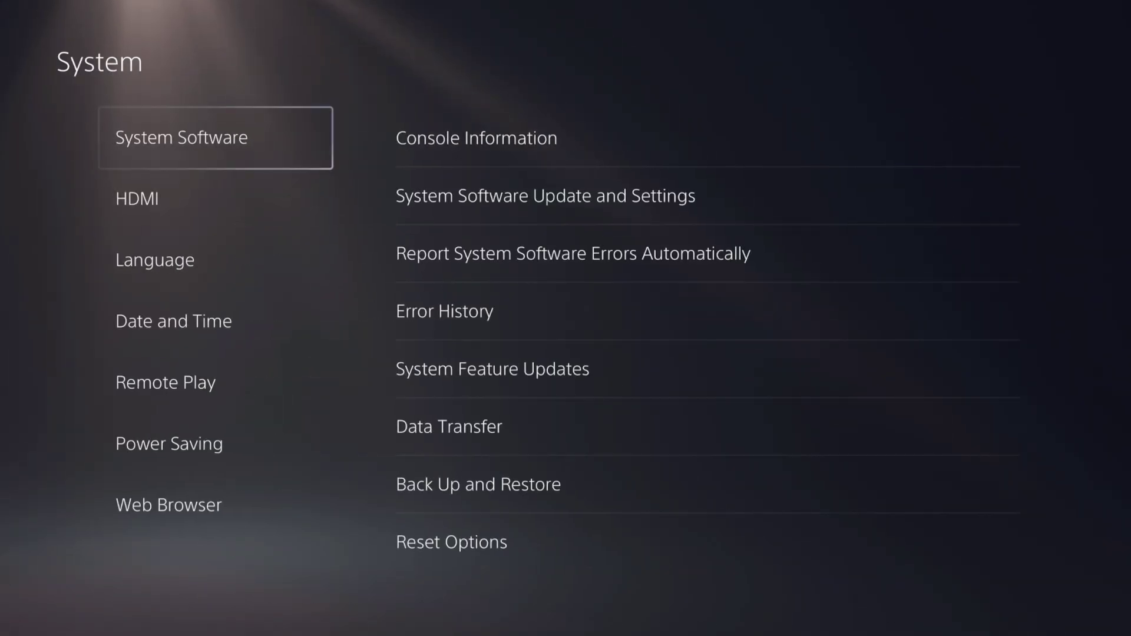
key("Right")
key("Return")
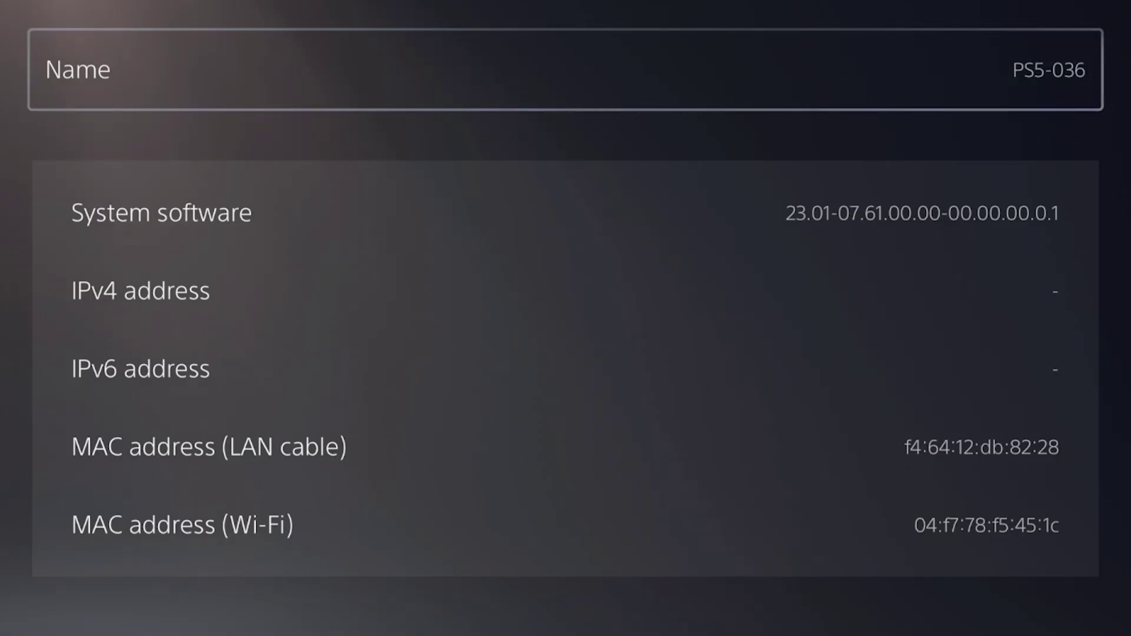
key("Escape")
key("Escape")
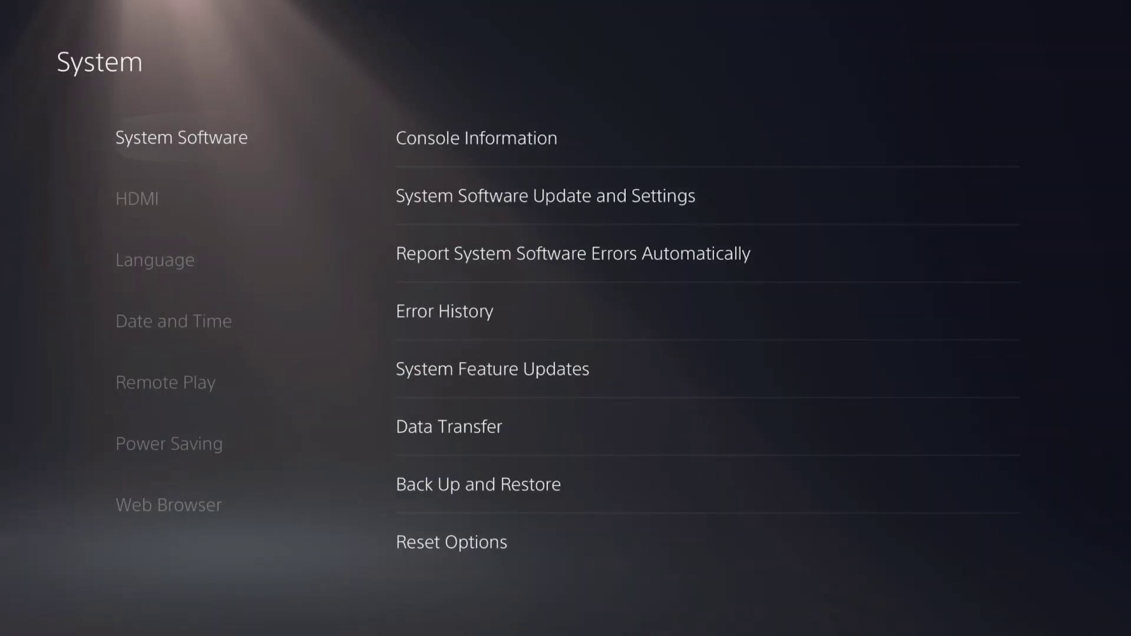
key("Escape")
key("Escape")
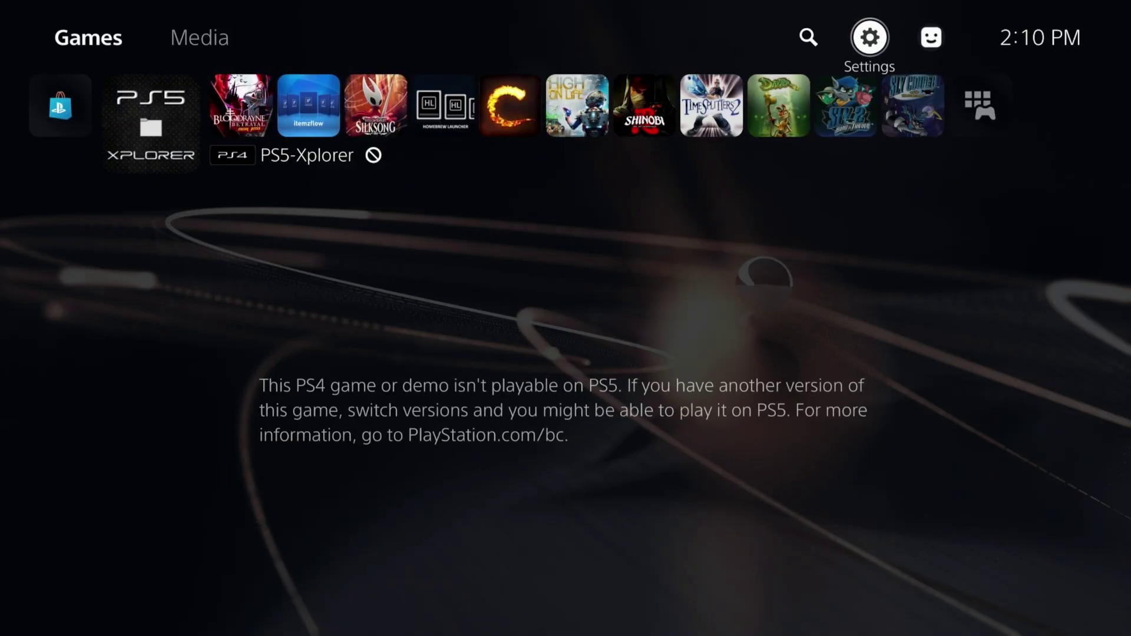
key("Down")
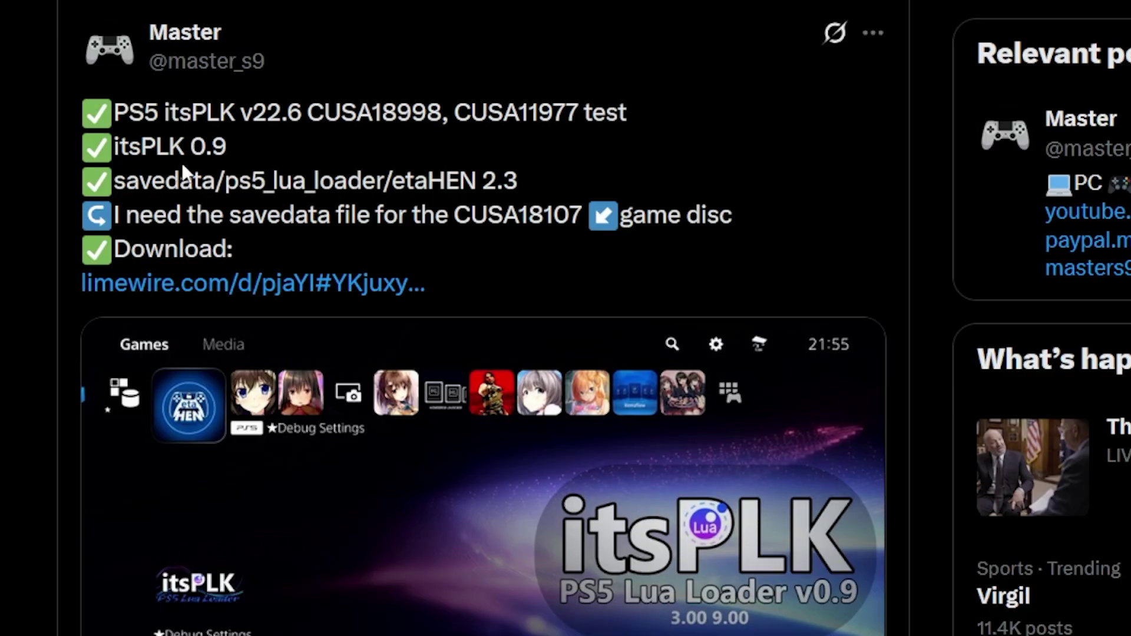
left_click_drag(88, 148, 236, 151)
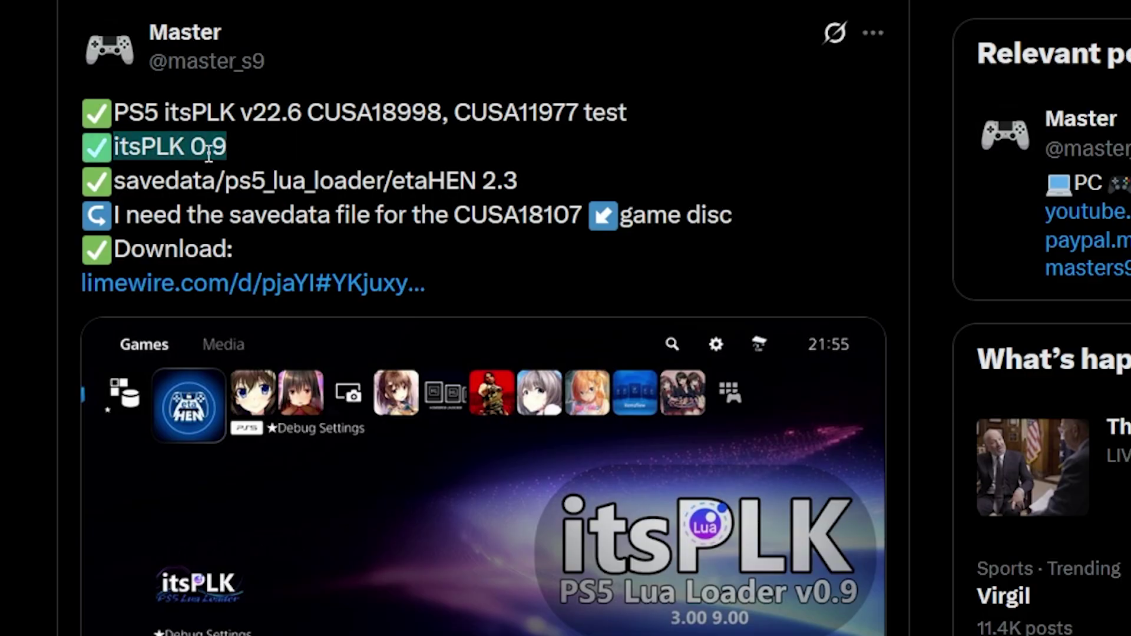
left_click(170, 147)
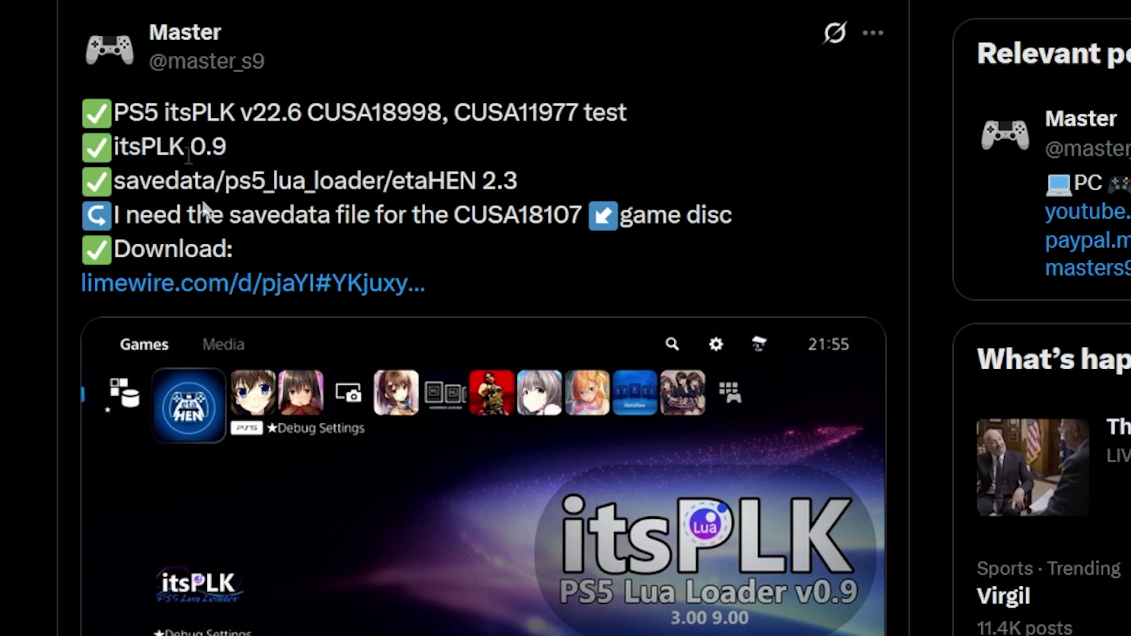
double_click(183, 180)
mouse_move(213, 74)
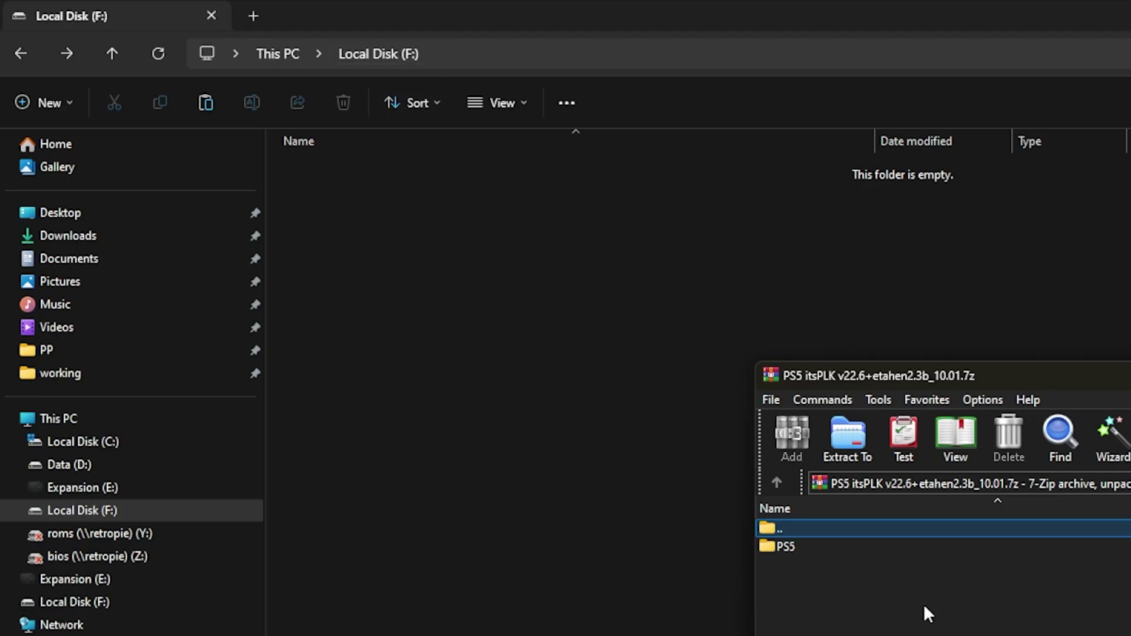
Extract the PS5 folder from the itsPLK archive onto Local Disk (F:)
left_click(783, 545)
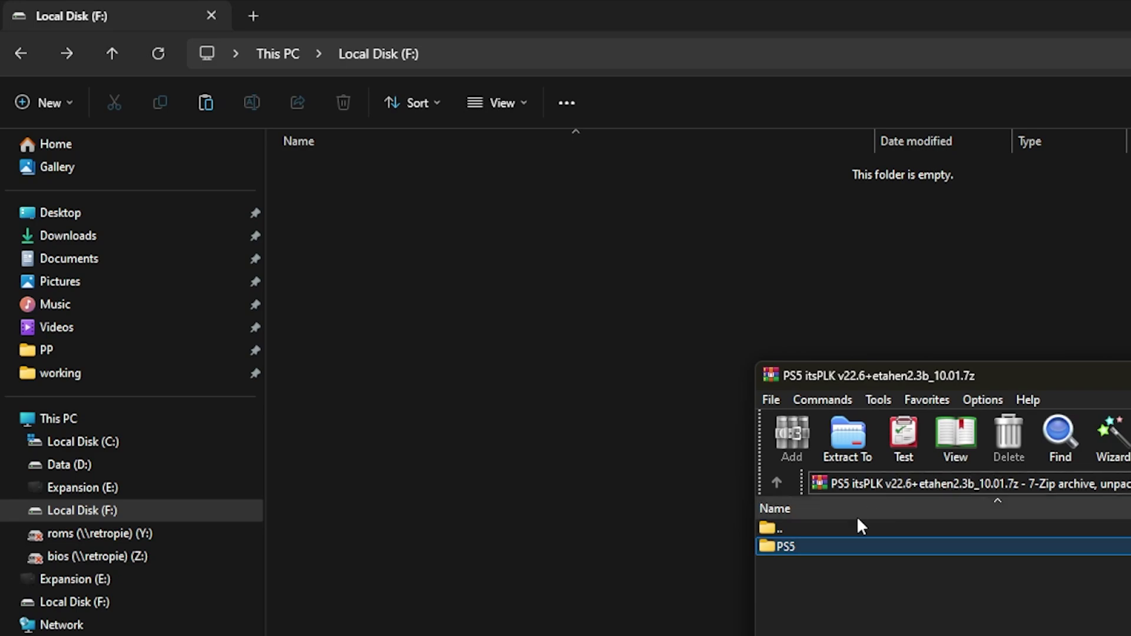
left_click_drag(766, 548, 721, 539)
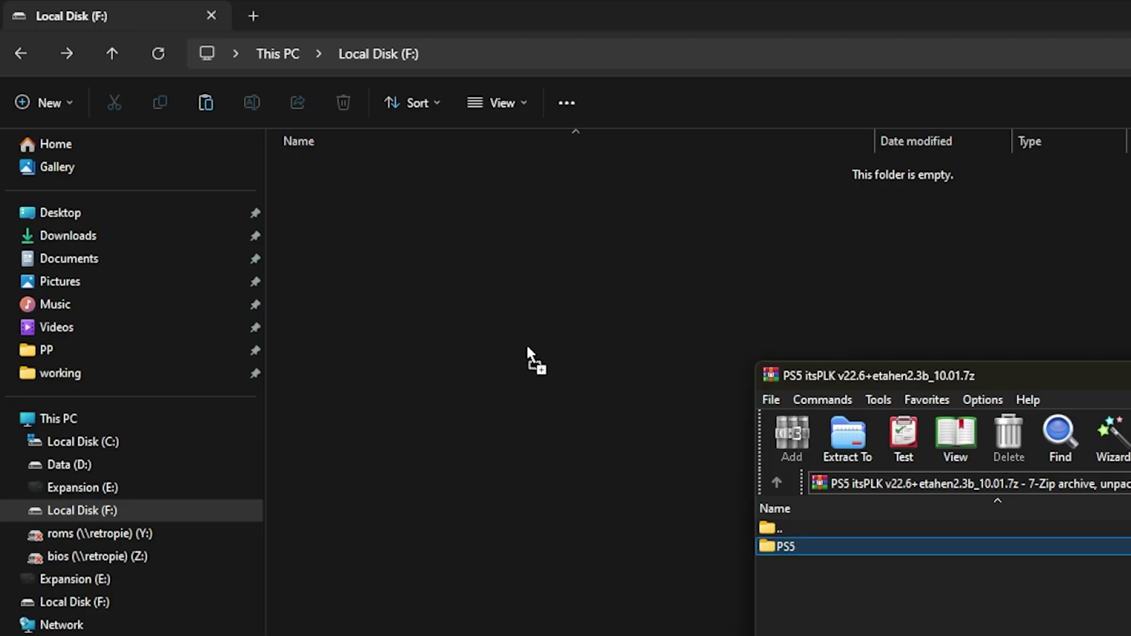
left_click_drag(477, 297, 478, 300)
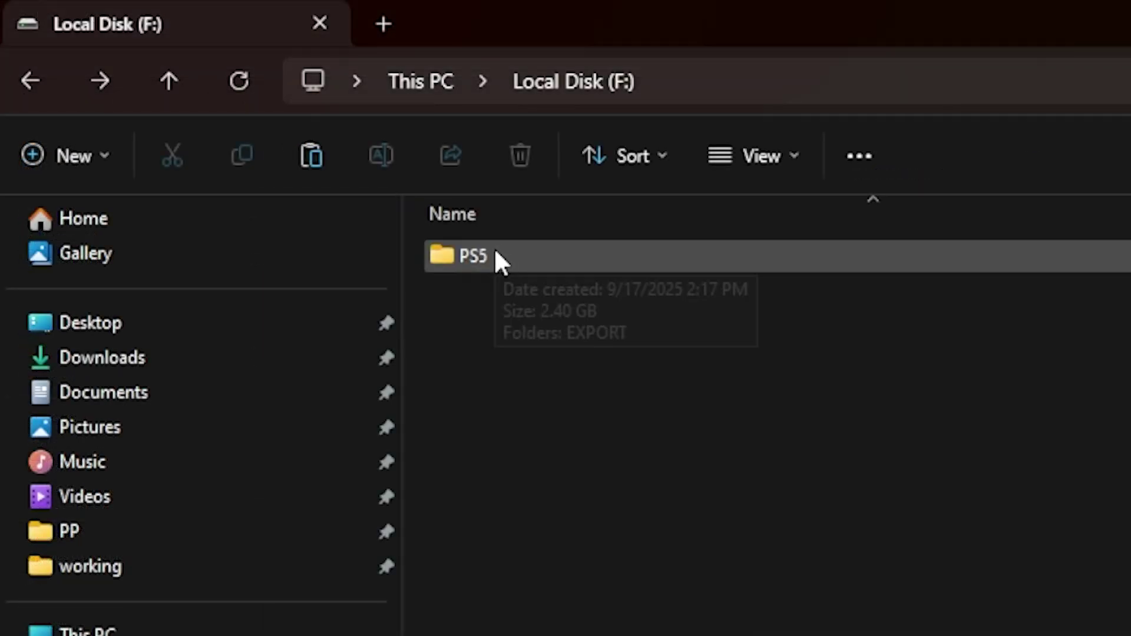
double_click(496, 254)
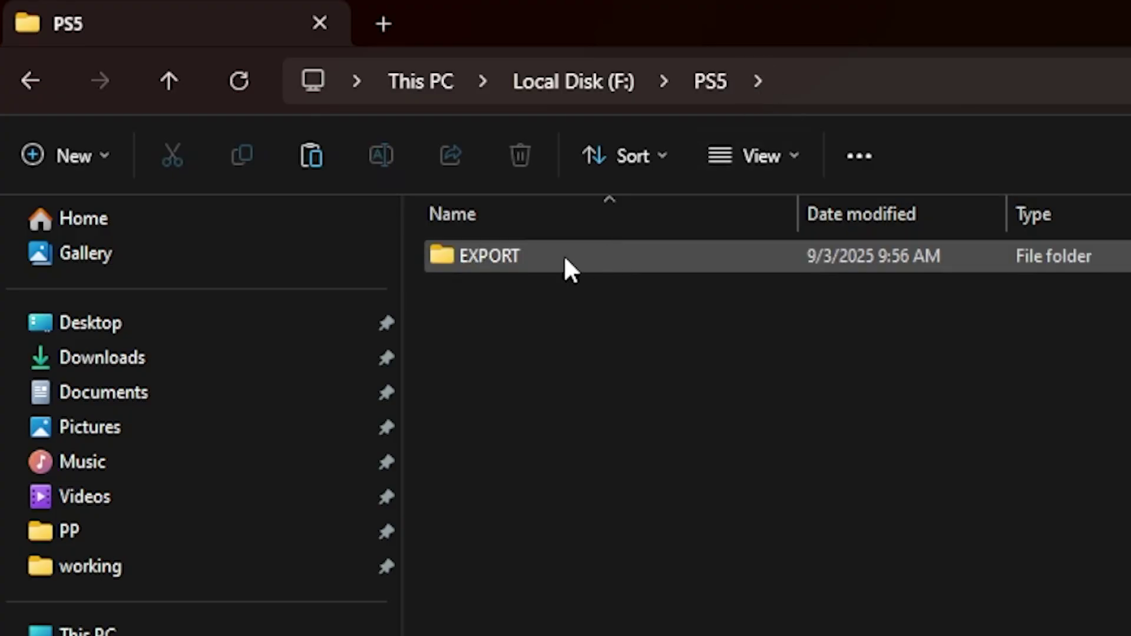
double_click(530, 258)
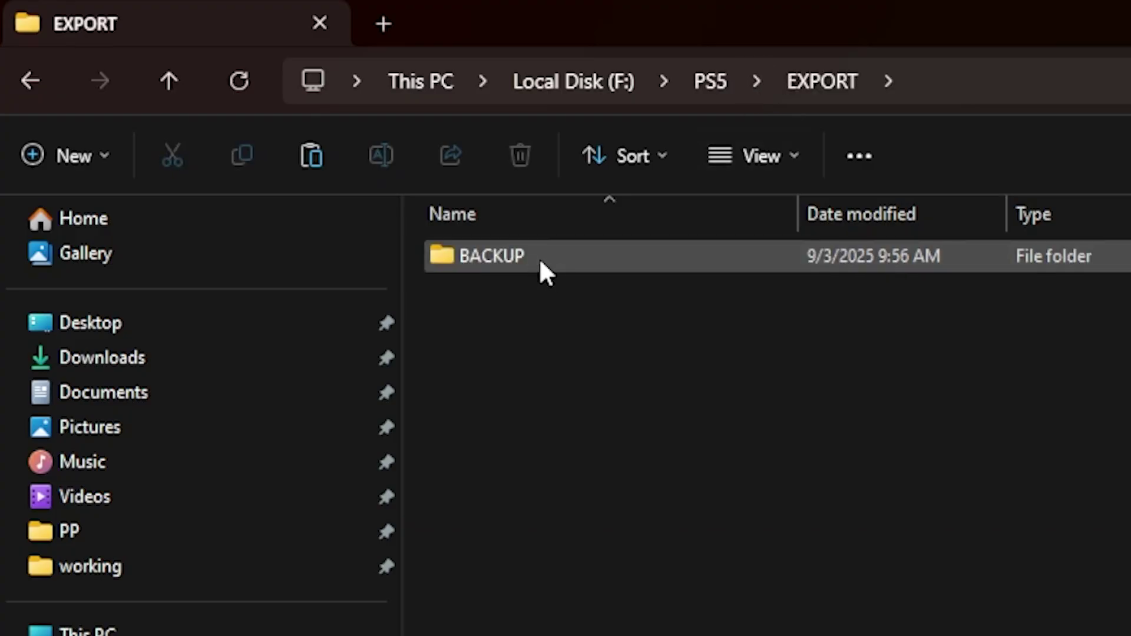
double_click(542, 262)
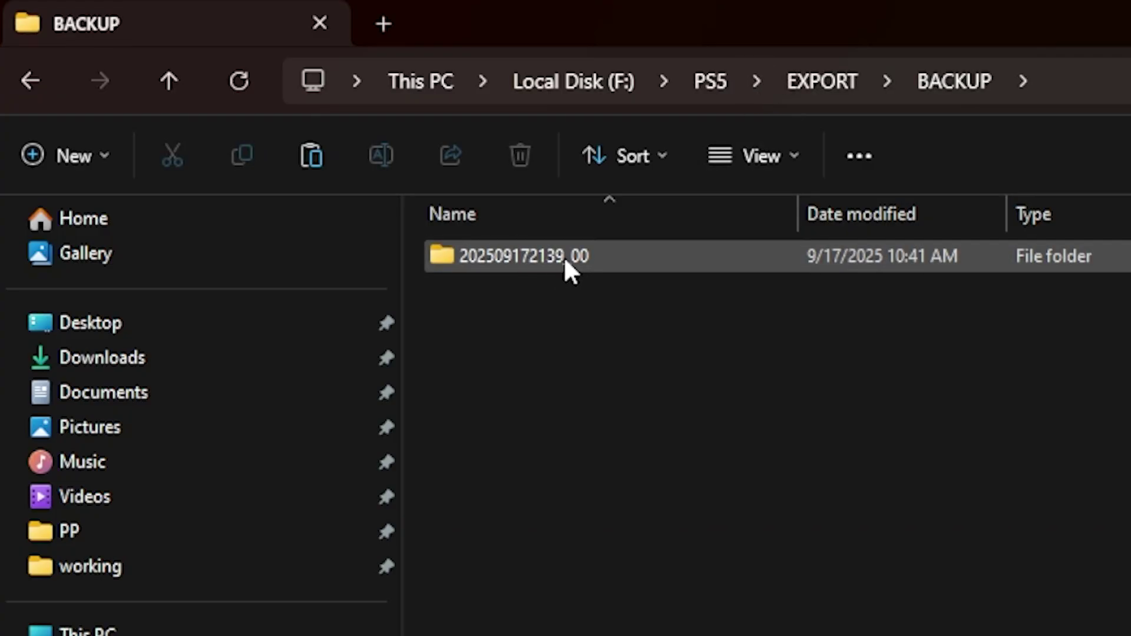
double_click(567, 262)
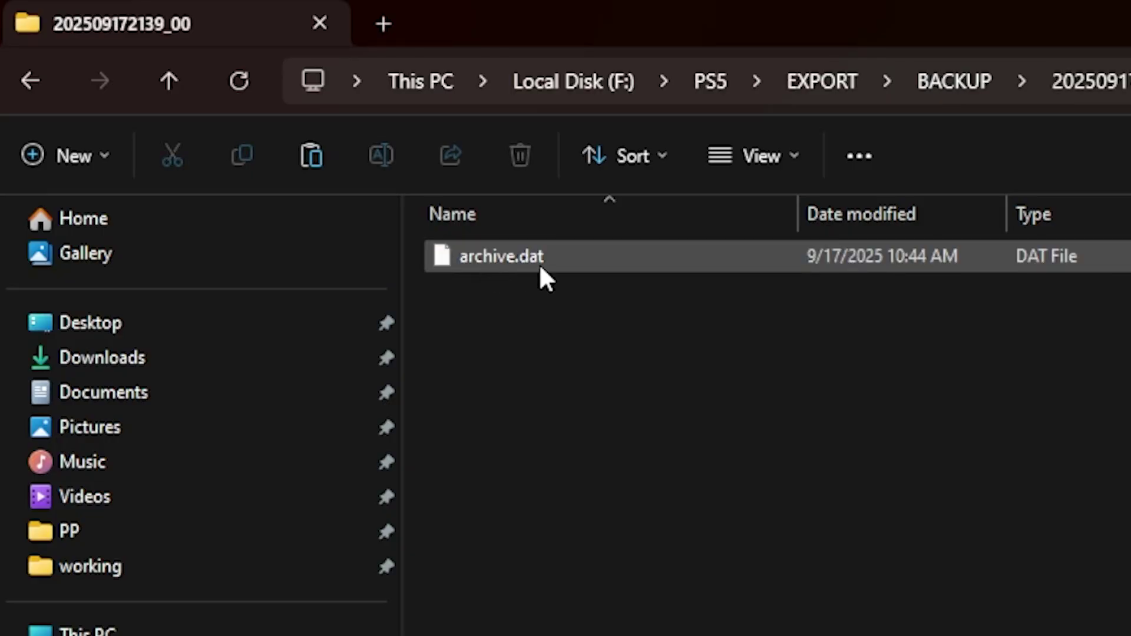
Create a new folder named UPDATE inside F:\PS5 and open it
left_click(707, 82)
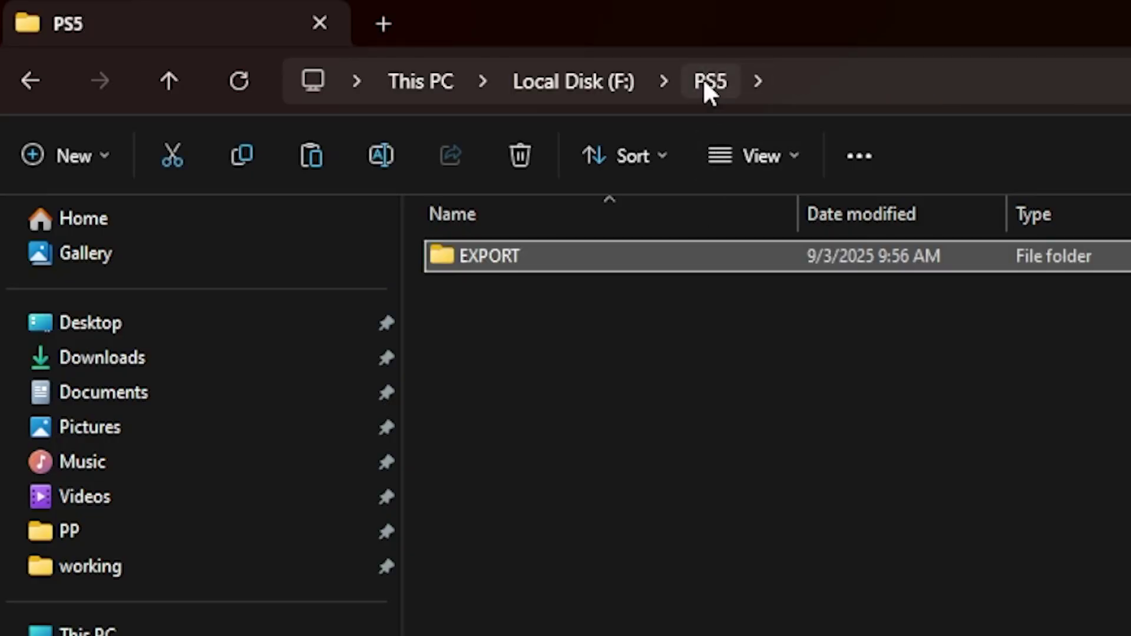
left_click(552, 367)
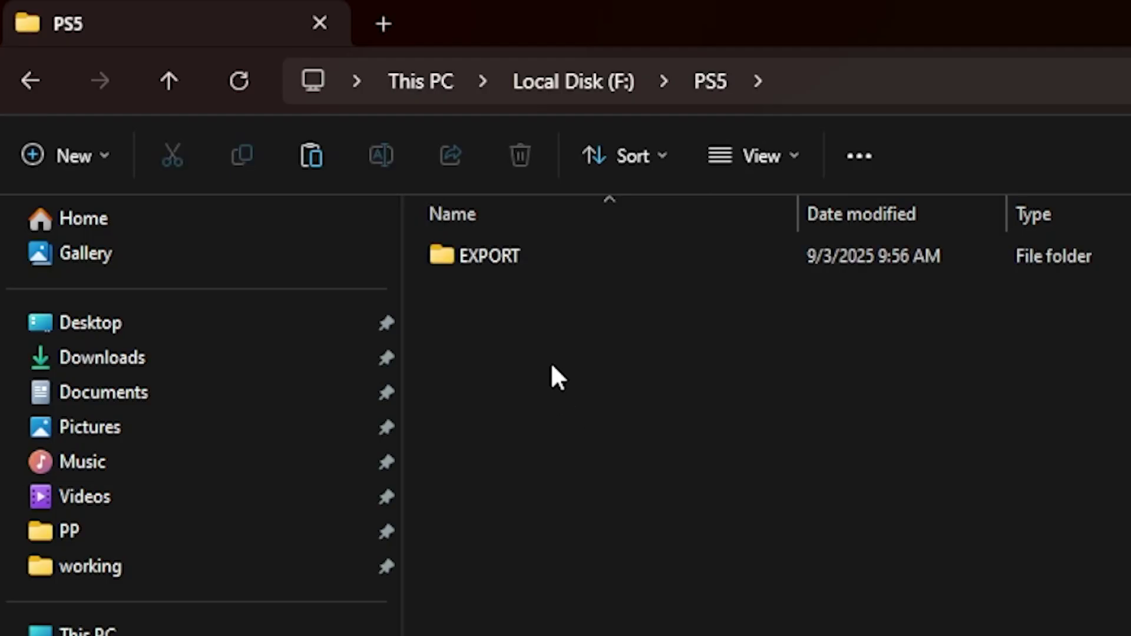
right_click(554, 375)
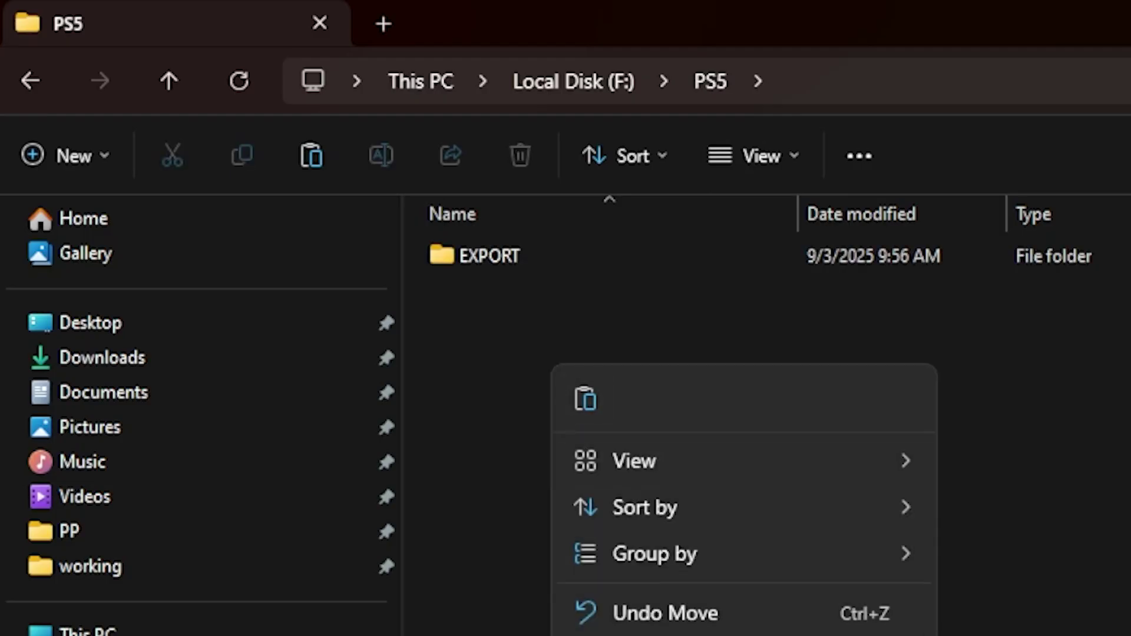
key("ctrl+shift+n")
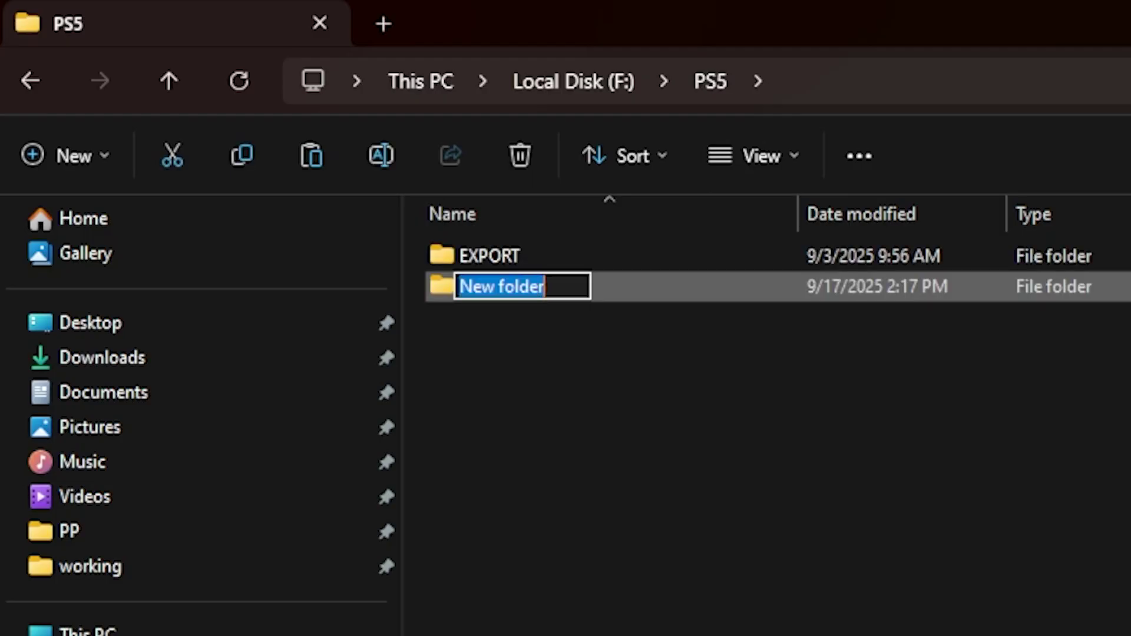
type("UPDATE")
key("Return")
key("Return")
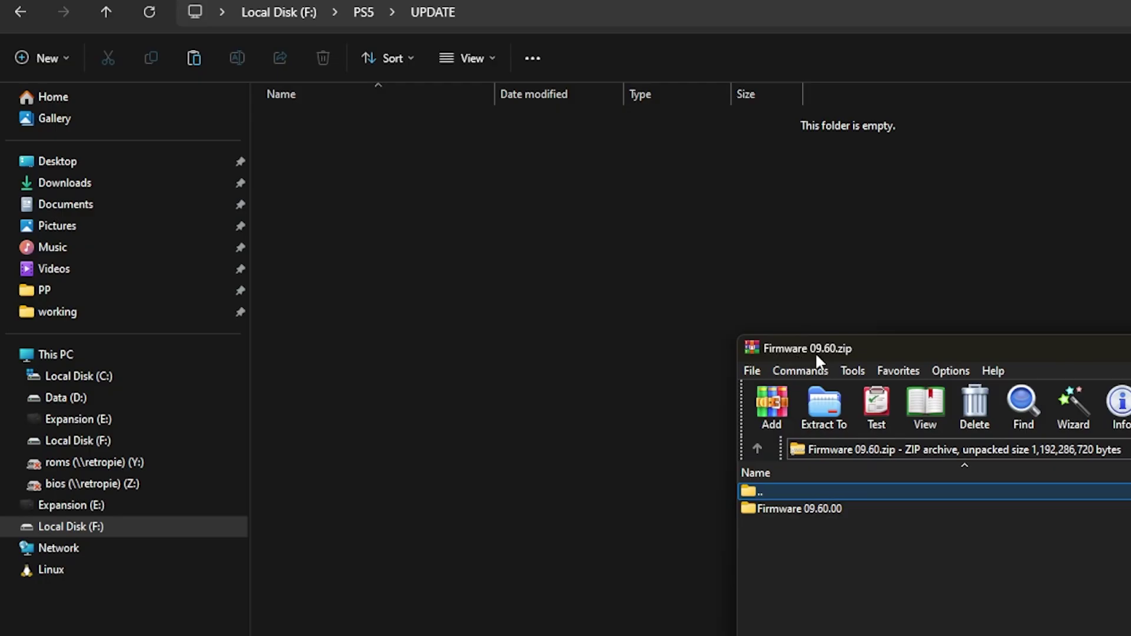
Extract PS5UPDATE.PUP from the zip's Firmware 09.60.00 folder into UPDATE, then return to PS5
left_click(807, 509)
double_click(807, 509)
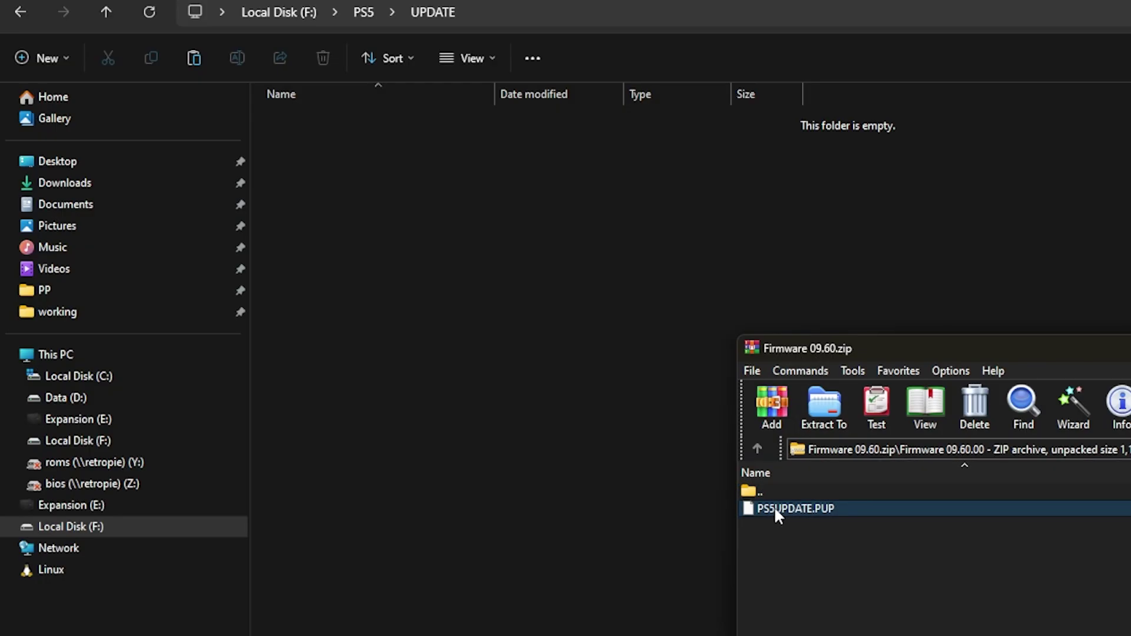
left_click_drag(782, 511, 723, 502)
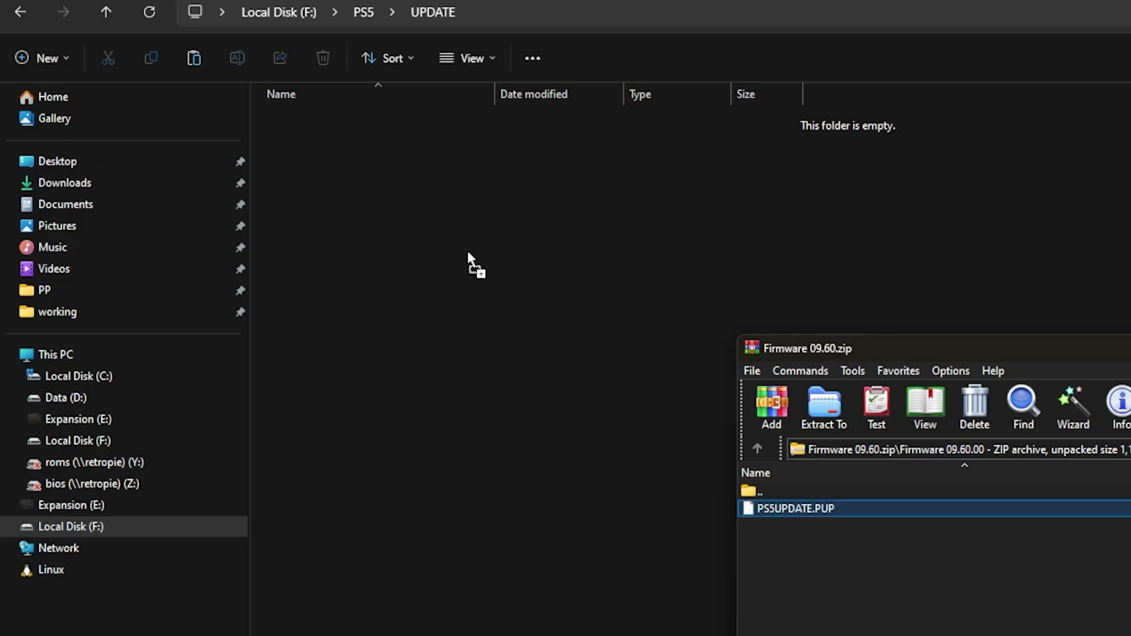
left_click_drag(450, 251, 454, 254)
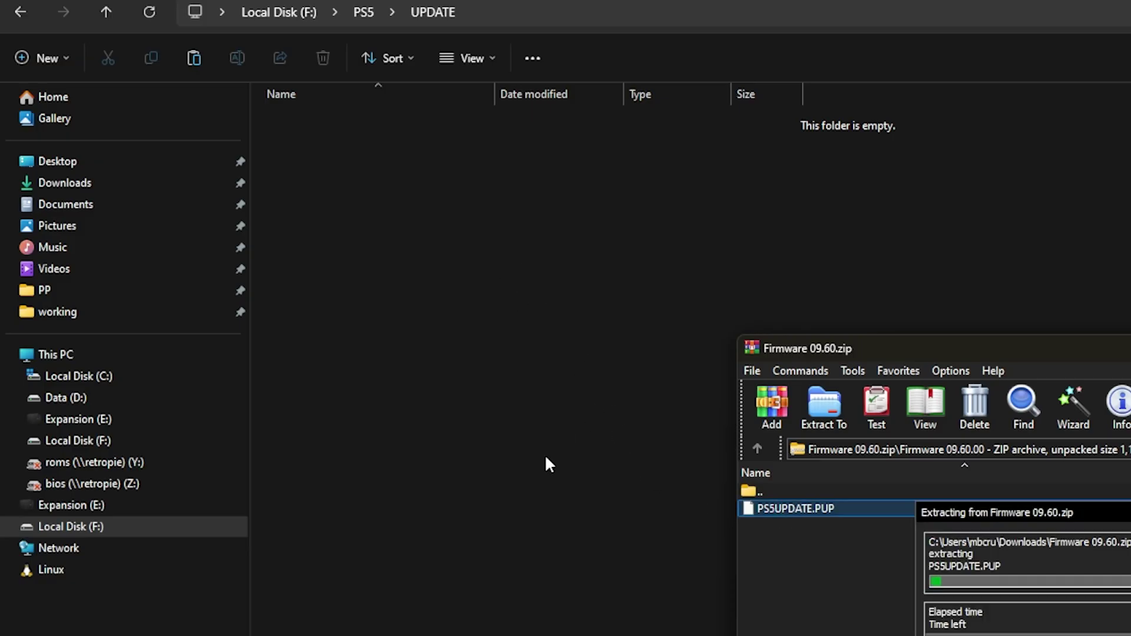
left_click(477, 444)
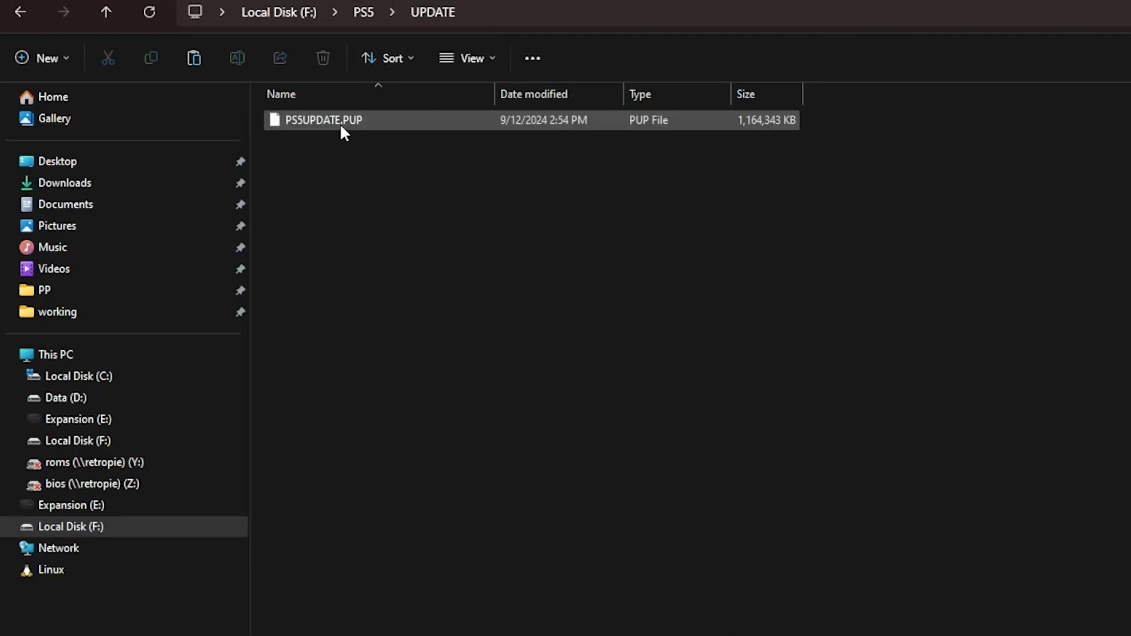
left_click(364, 13)
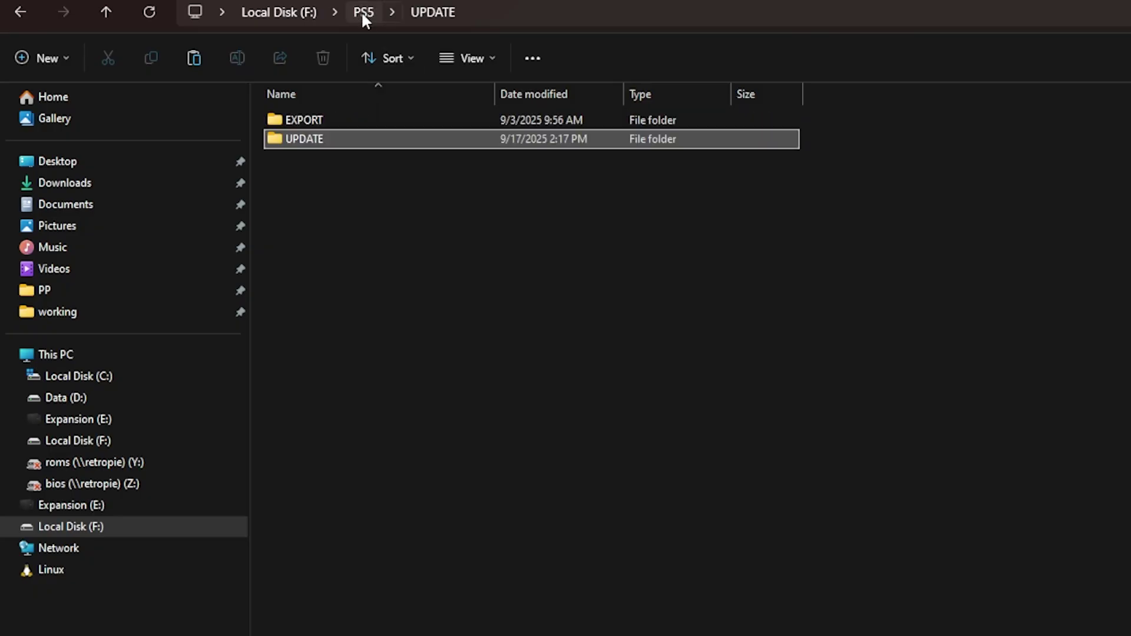
left_click(445, 281)
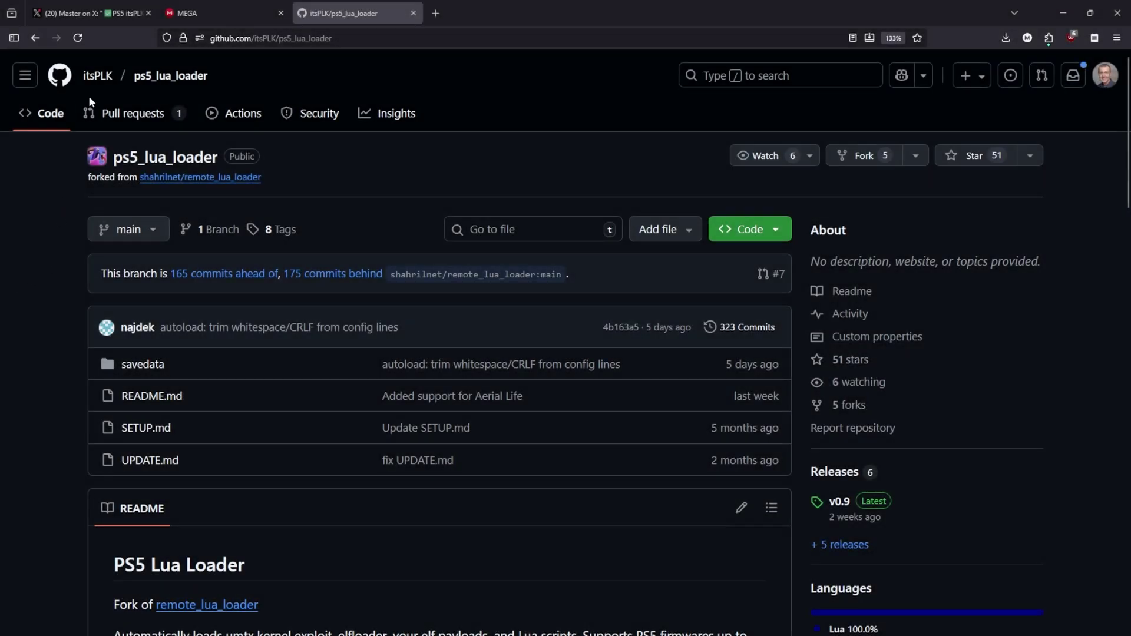
Scroll down to the README's How to use section and select the name ps5_lua_loader
scroll(337, 301, "down", 3)
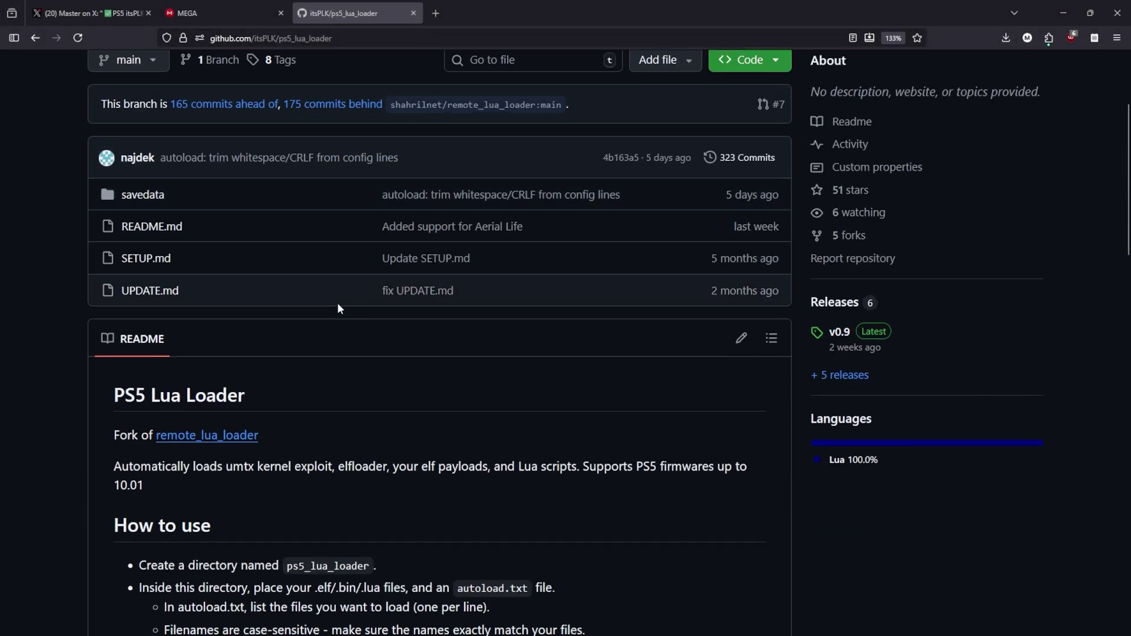
scroll(337, 309, "down", 6)
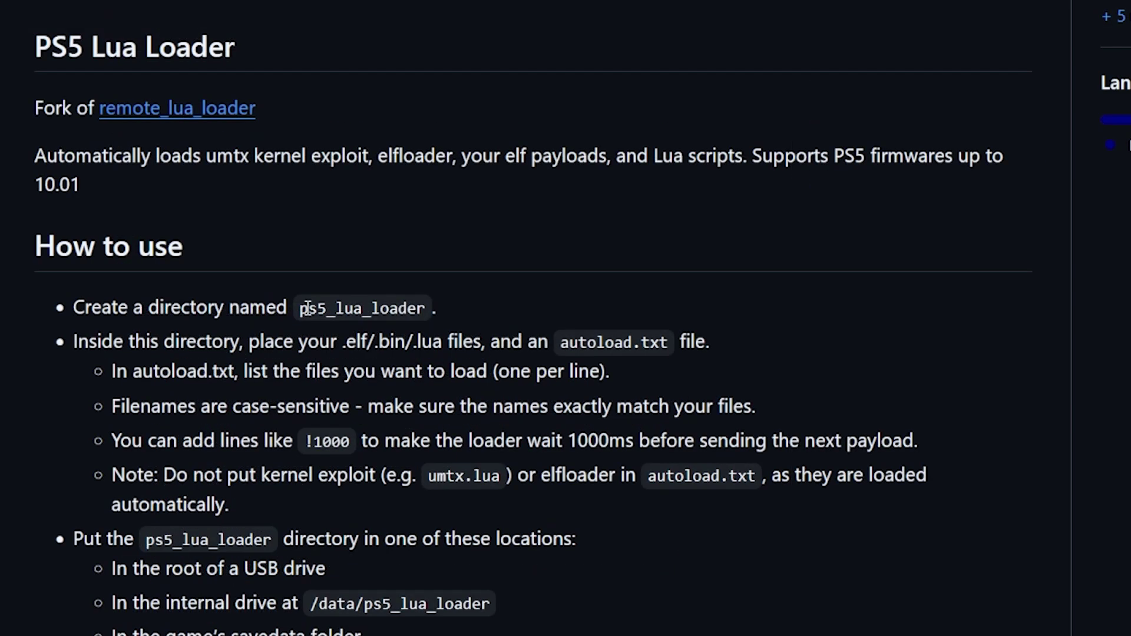
double_click(293, 227)
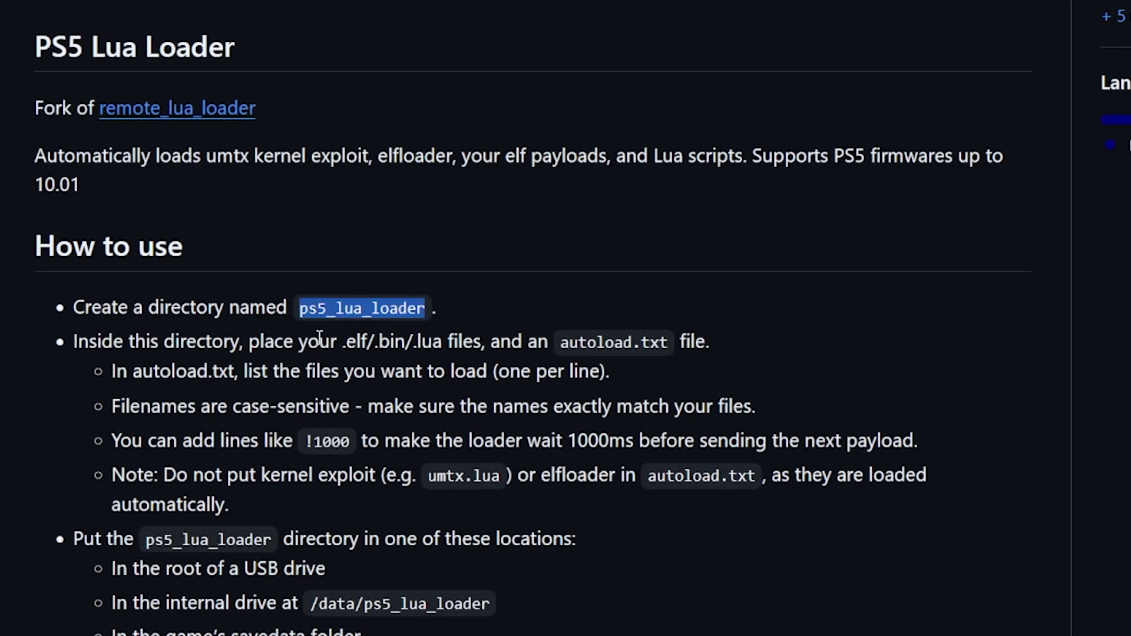
Copy the name ps5_lua_loader and create a folder with that name at the root of F:
right_click(405, 307)
left_click(432, 319)
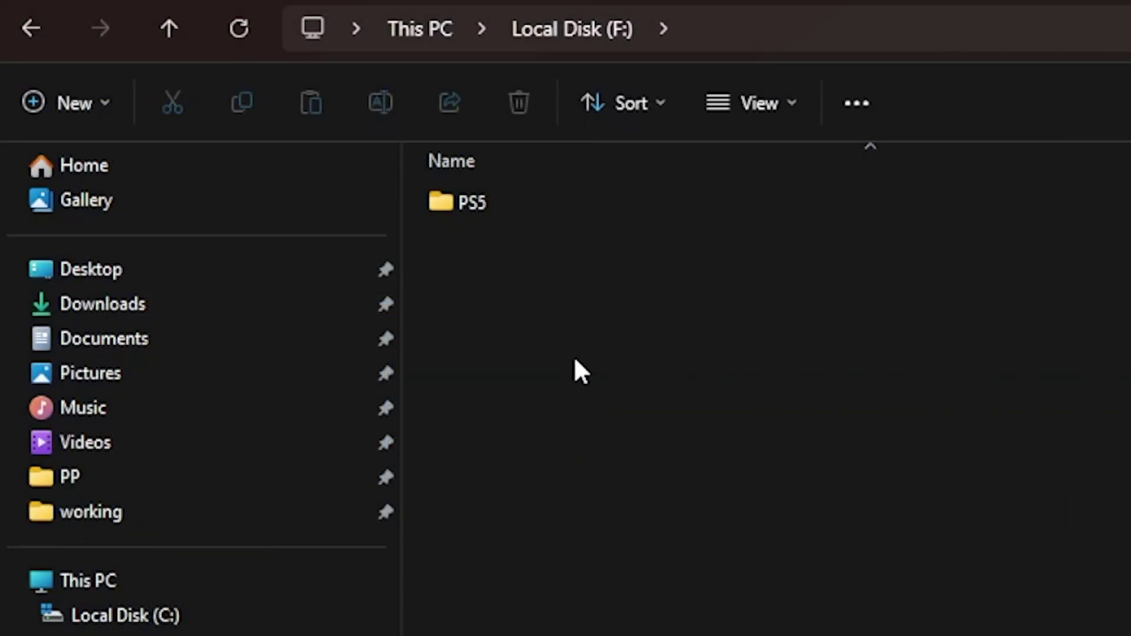
right_click(591, 485)
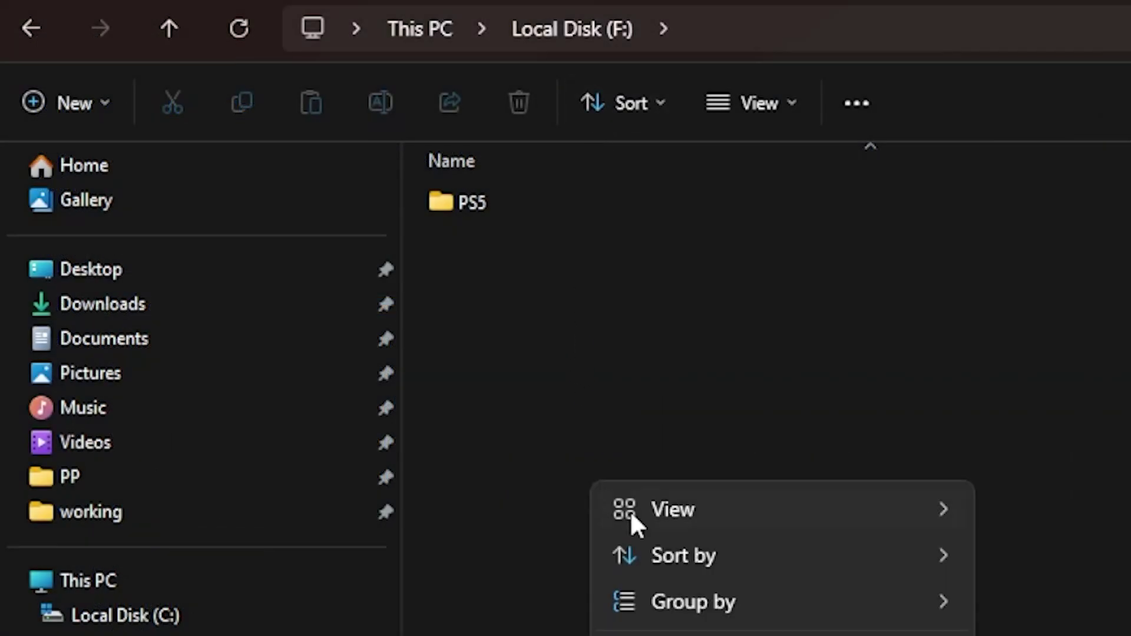
key("ctrl+shift+n")
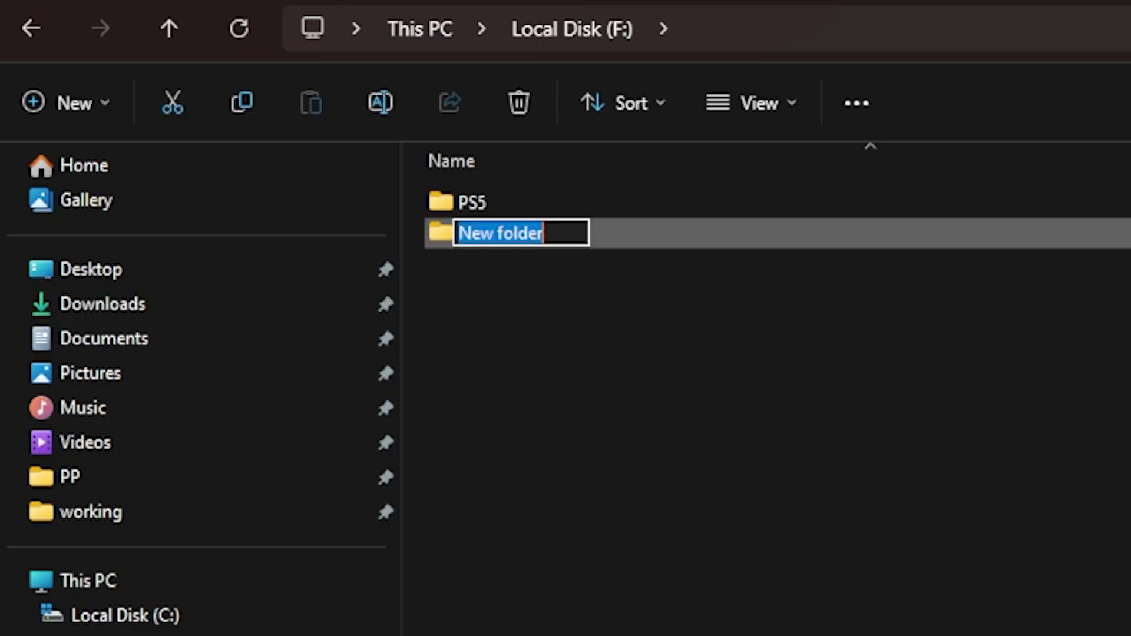
type("ps5_lua_loader")
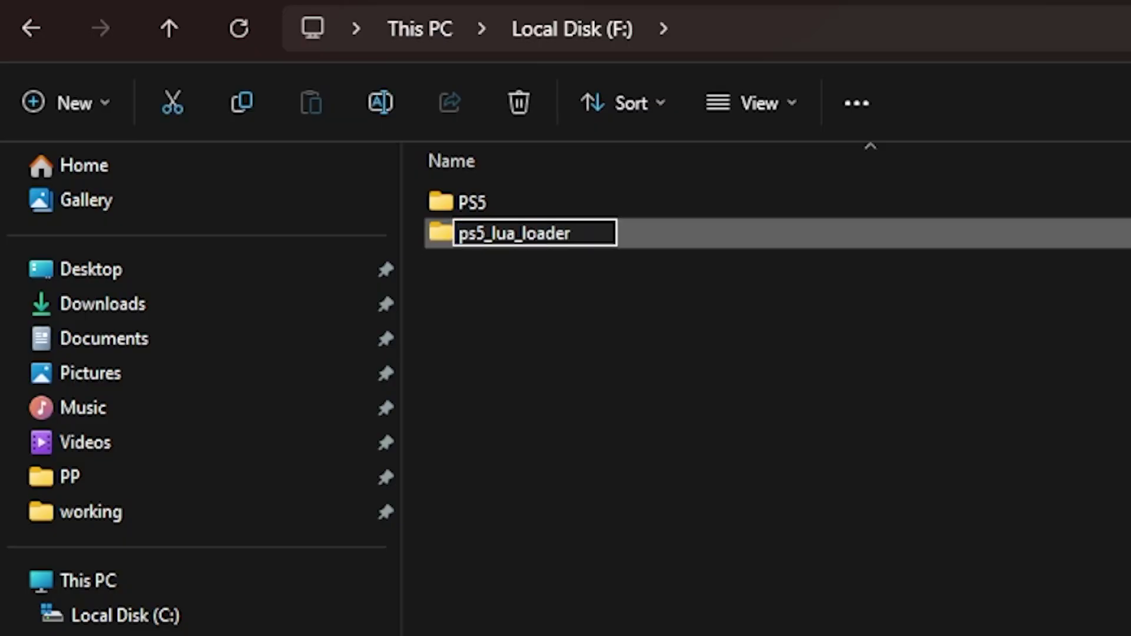
key("Return")
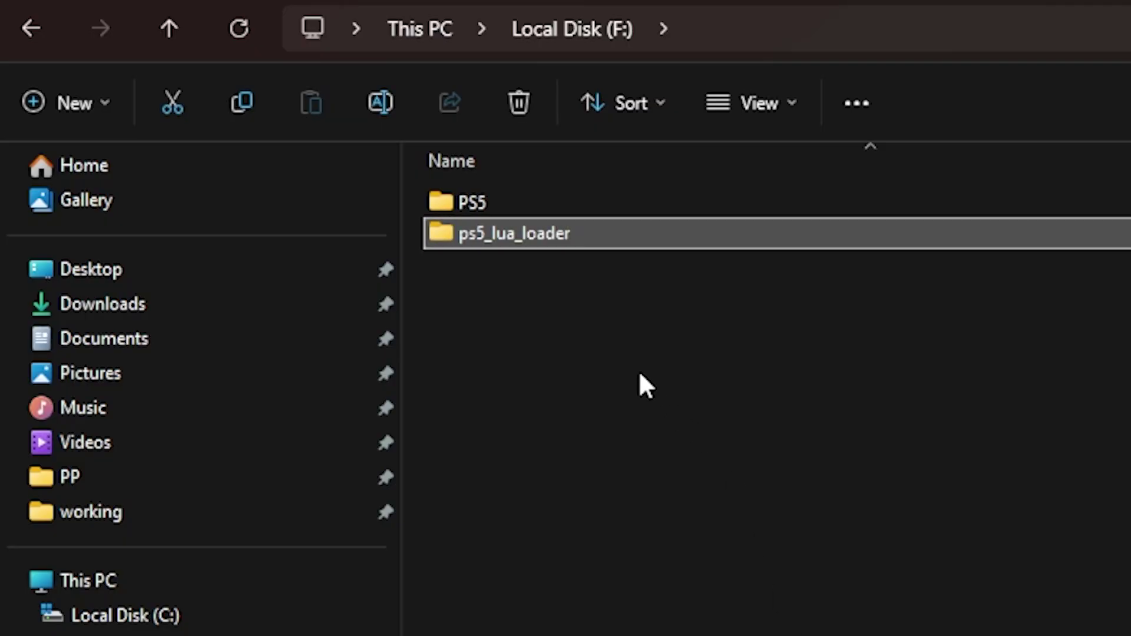
Inside ps5_lua_loader, create a new text document named autoload.txt
double_click(600, 231)
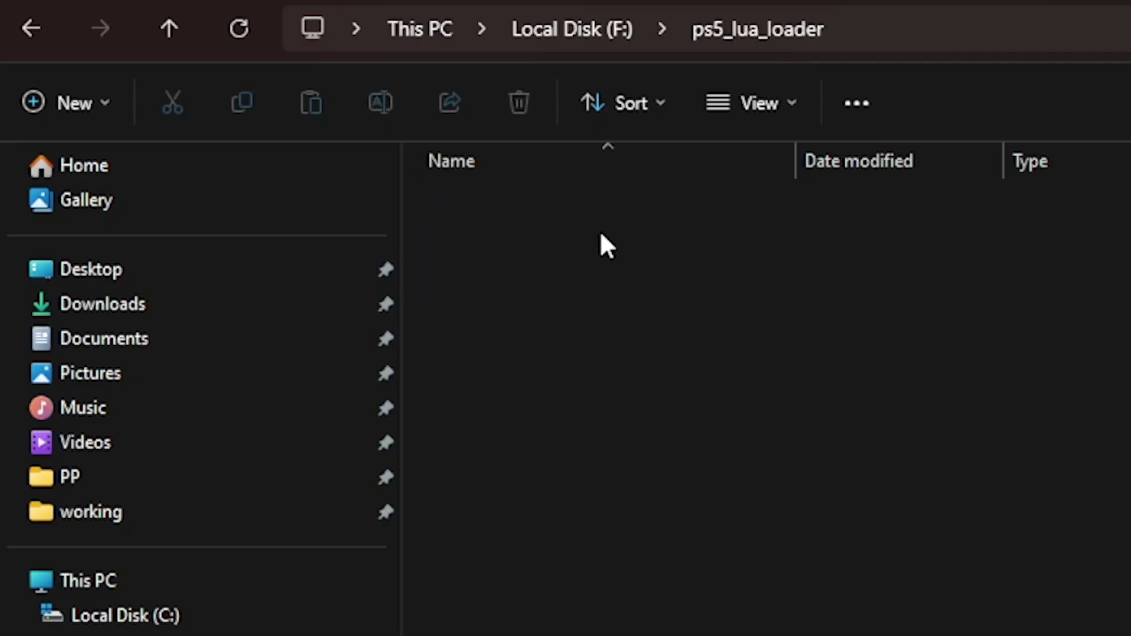
right_click(613, 348)
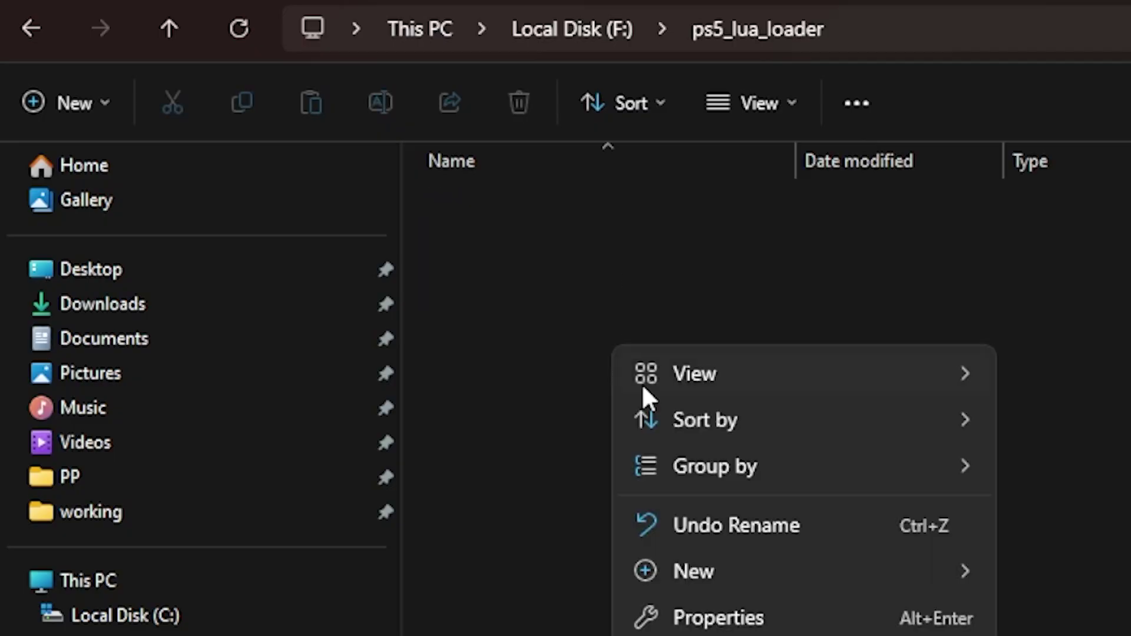
mouse_move(785, 580)
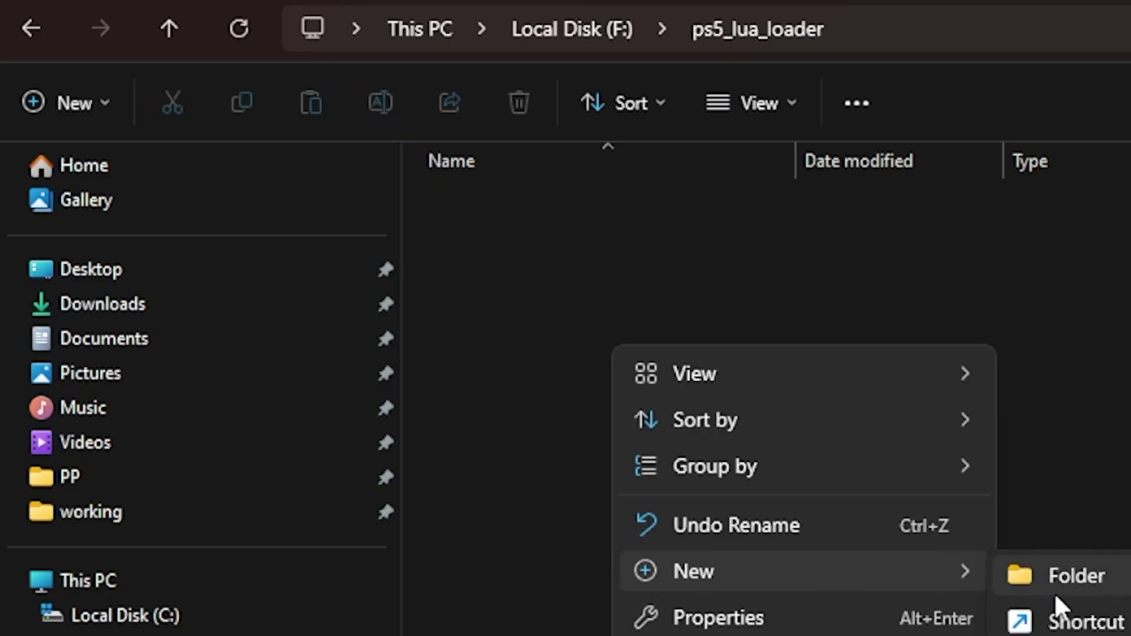
left_click(1072, 633)
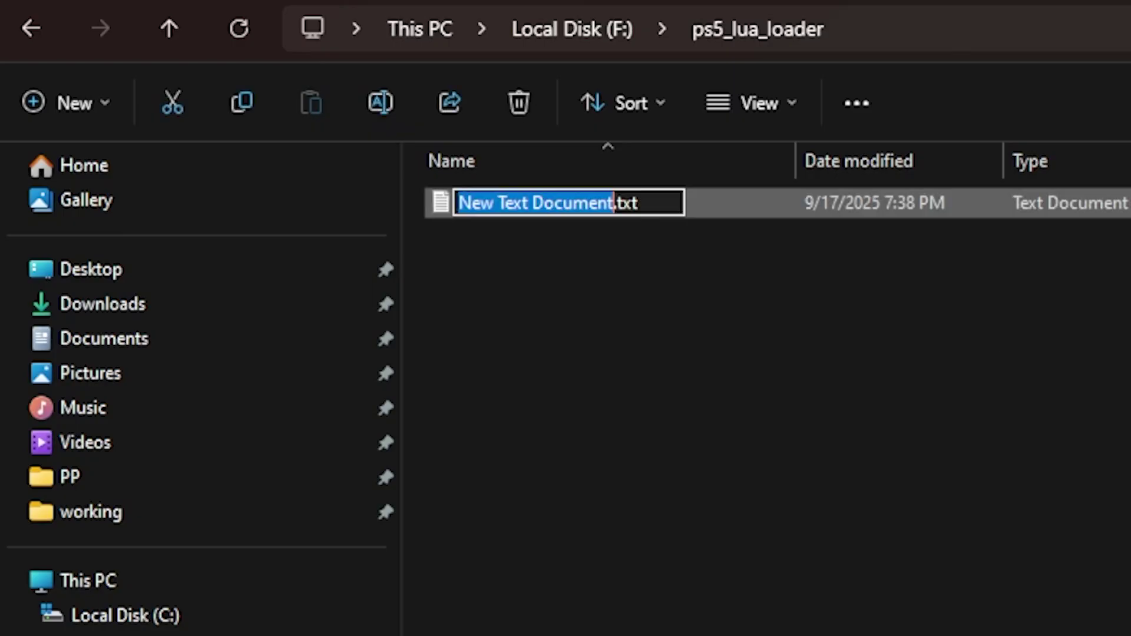
type("autoloa")
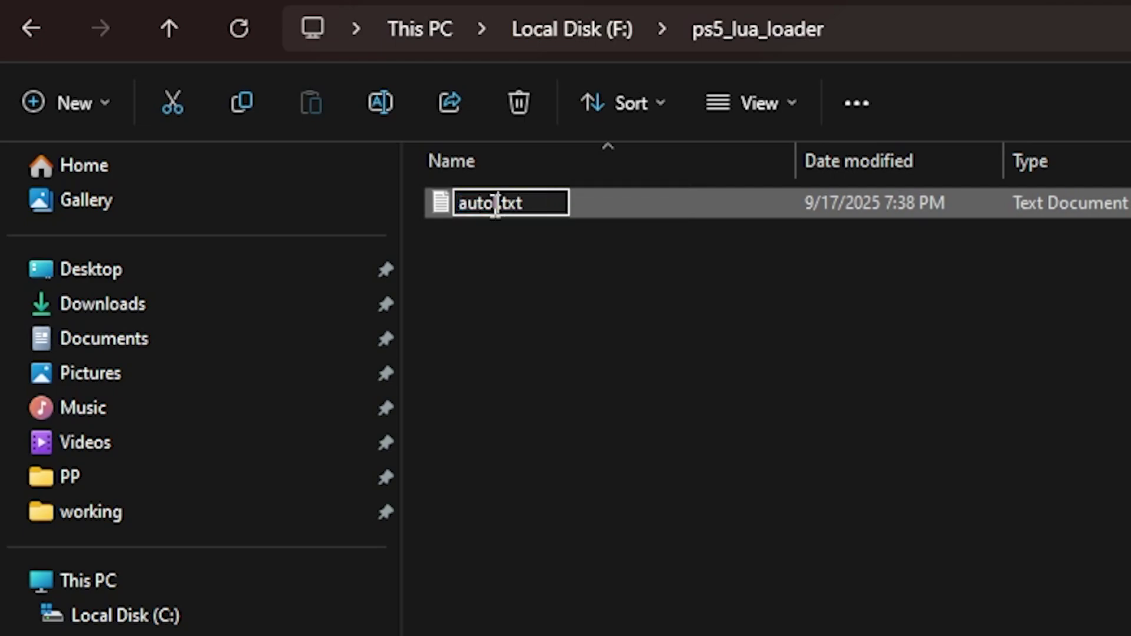
type("d")
key("Return")
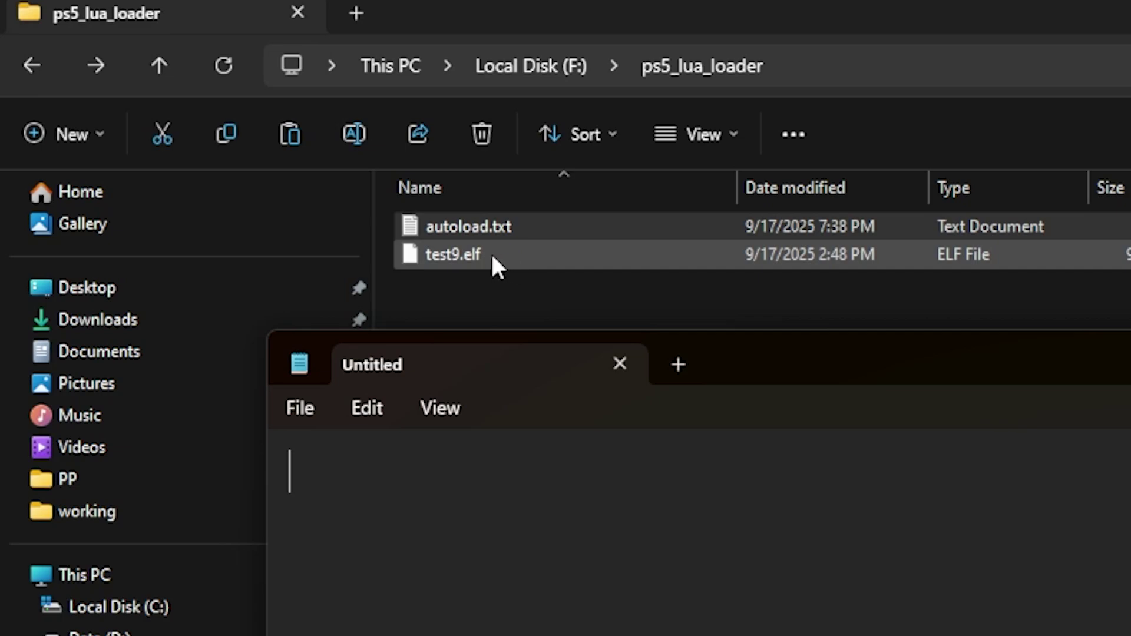
Write the line test9.elf in Notepad and save it to autoload.txt
left_click(534, 230)
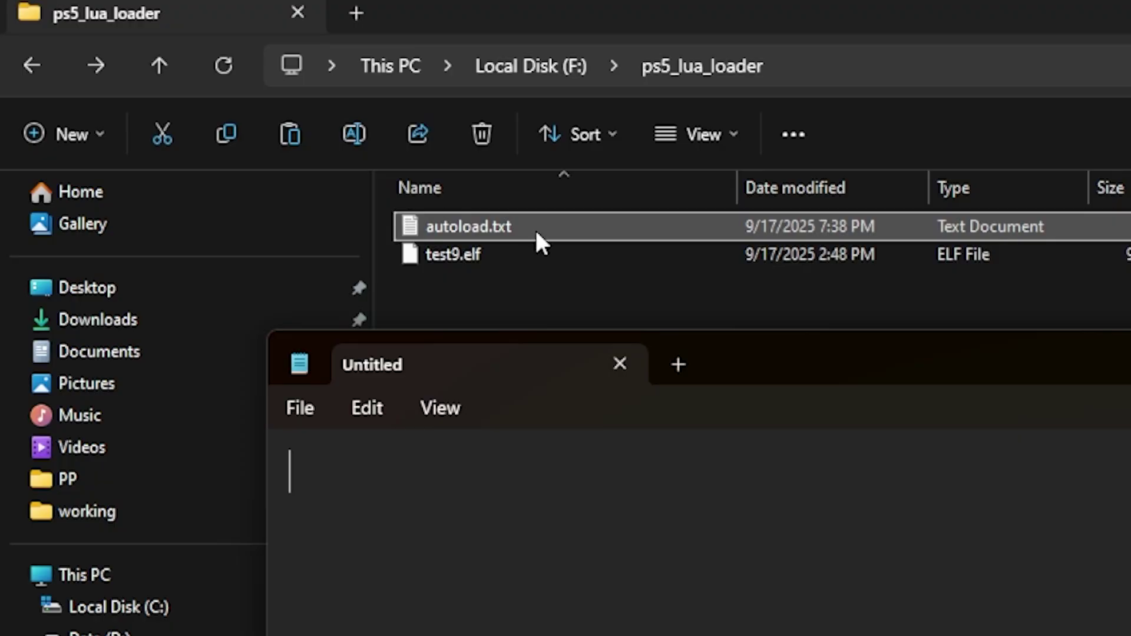
left_click(555, 482)
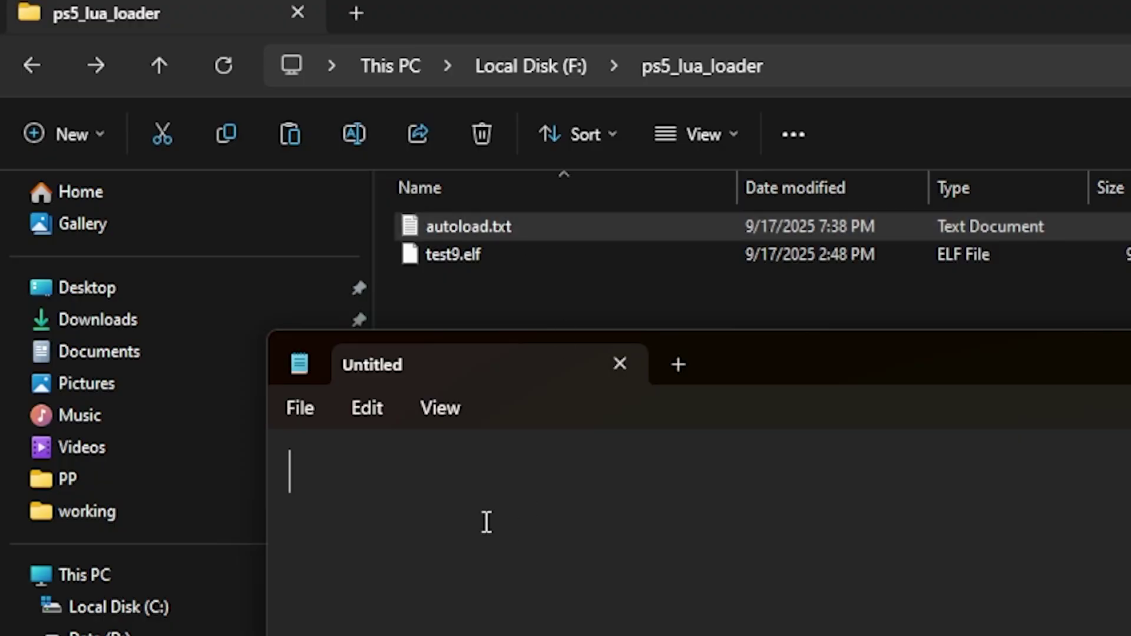
type("test")
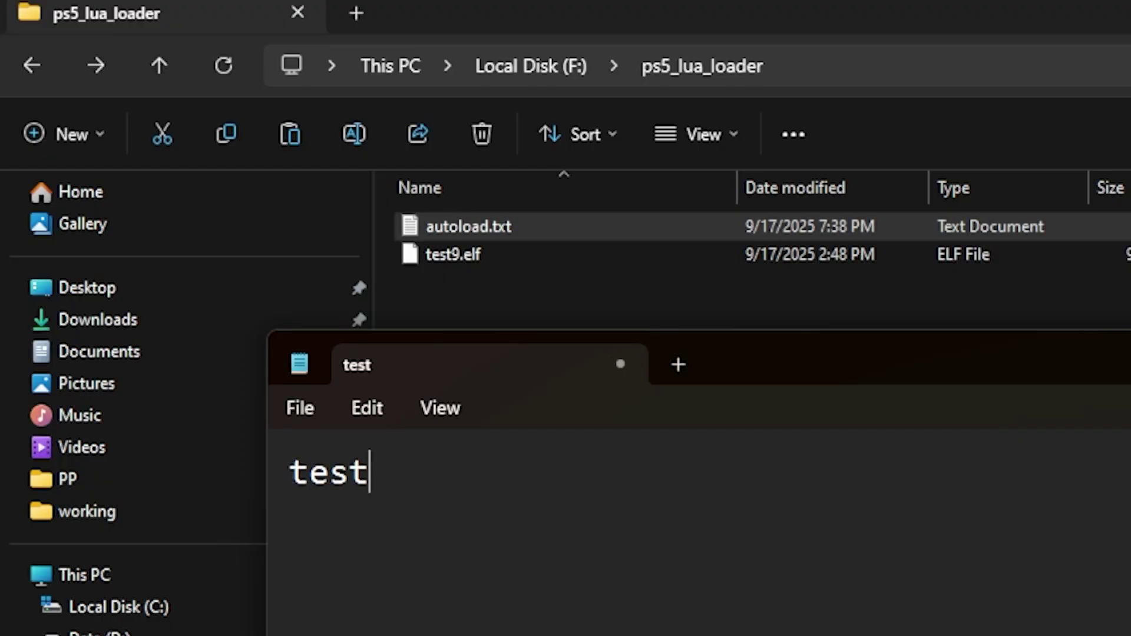
type("9.elf")
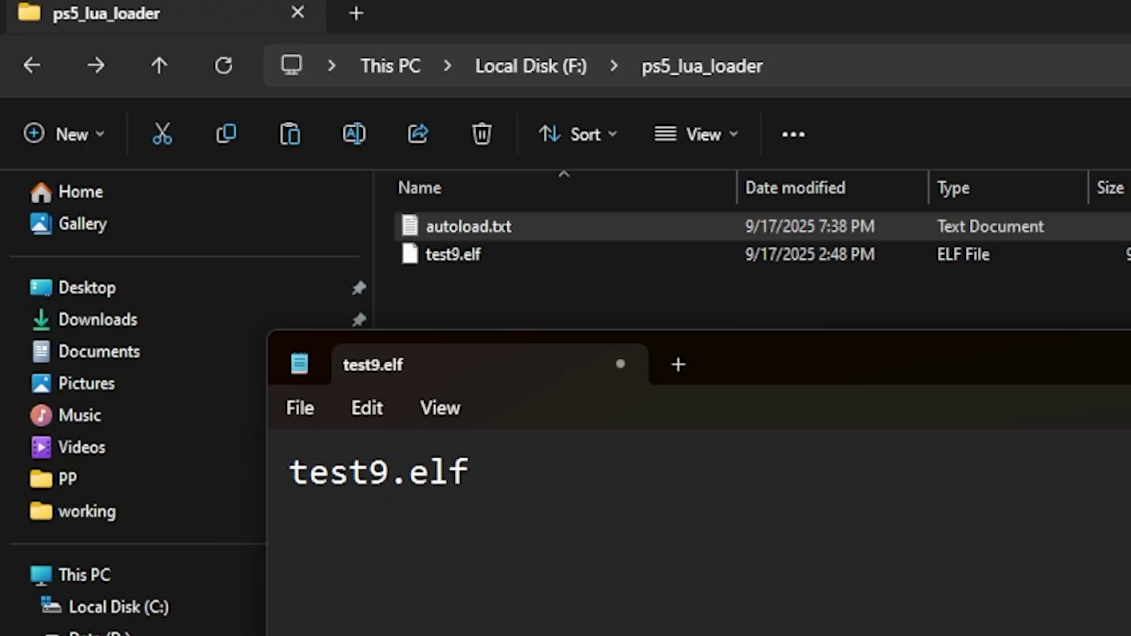
key("ctrl+s")
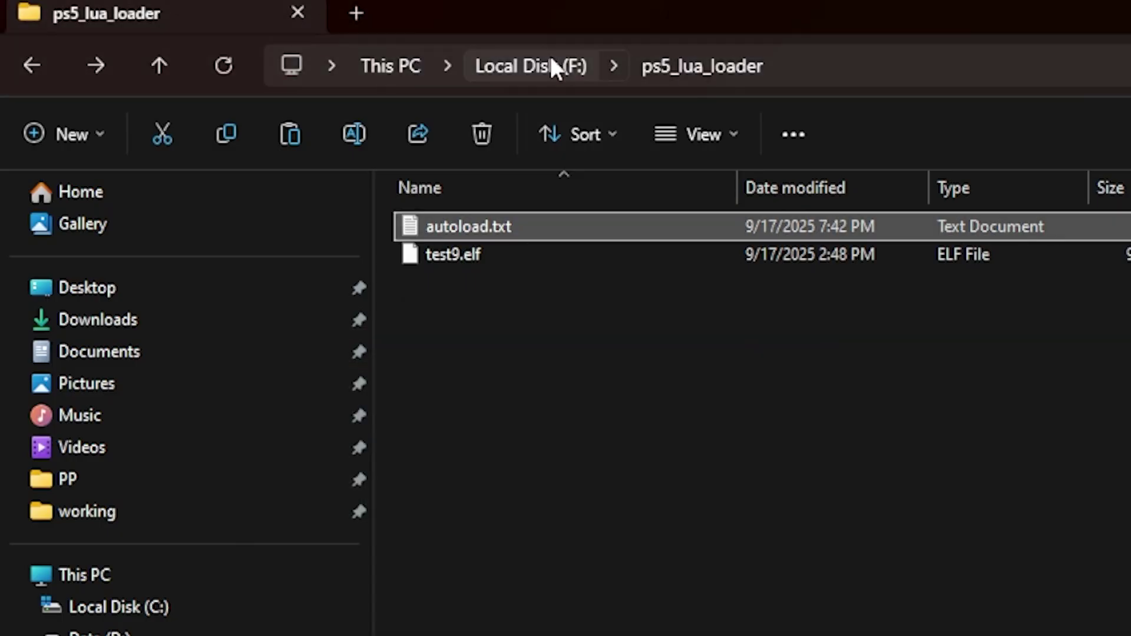
Check ps5_lua_loader, then PS5\EXPORT, ending in PS5\UPDATE with PS5UPDATE.PUP
left_click(540, 62)
left_click(558, 505)
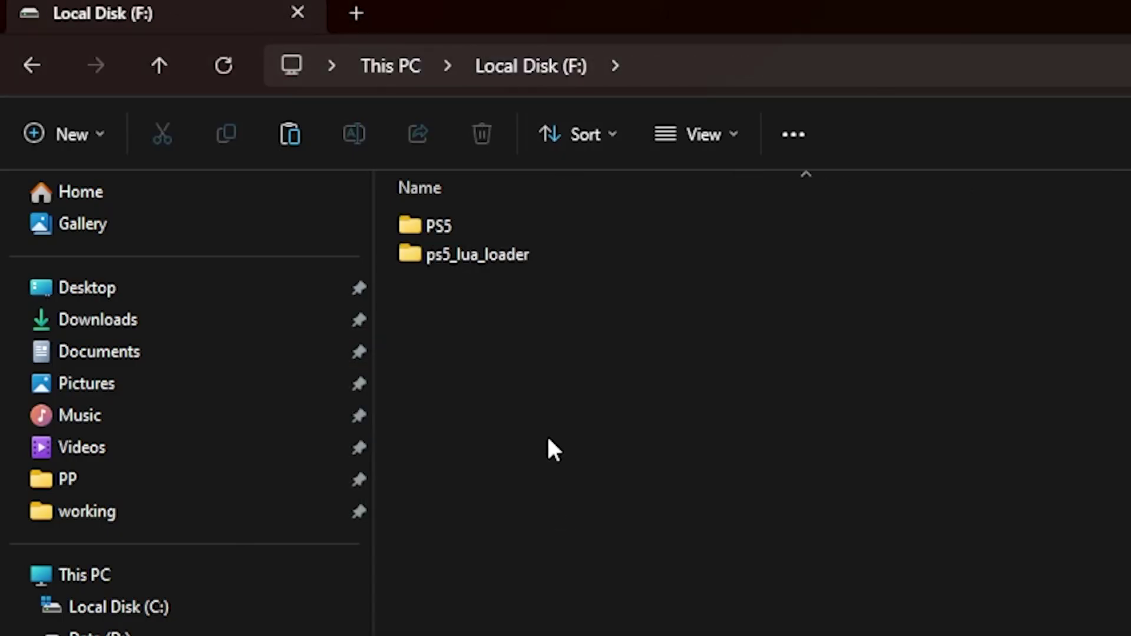
double_click(530, 261)
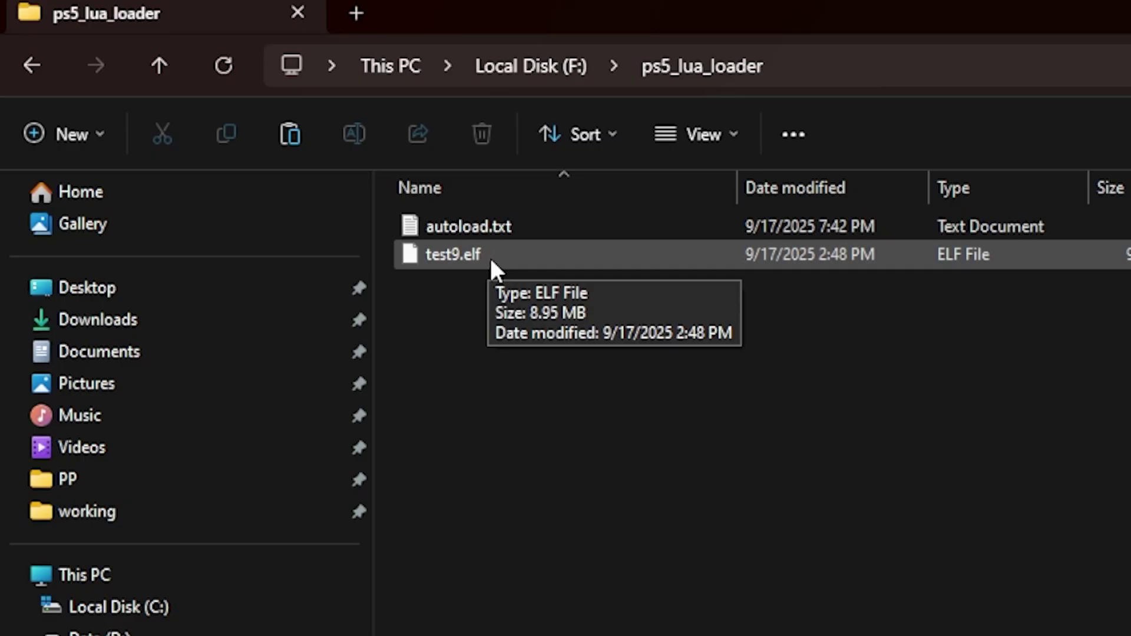
left_click(551, 66)
double_click(451, 225)
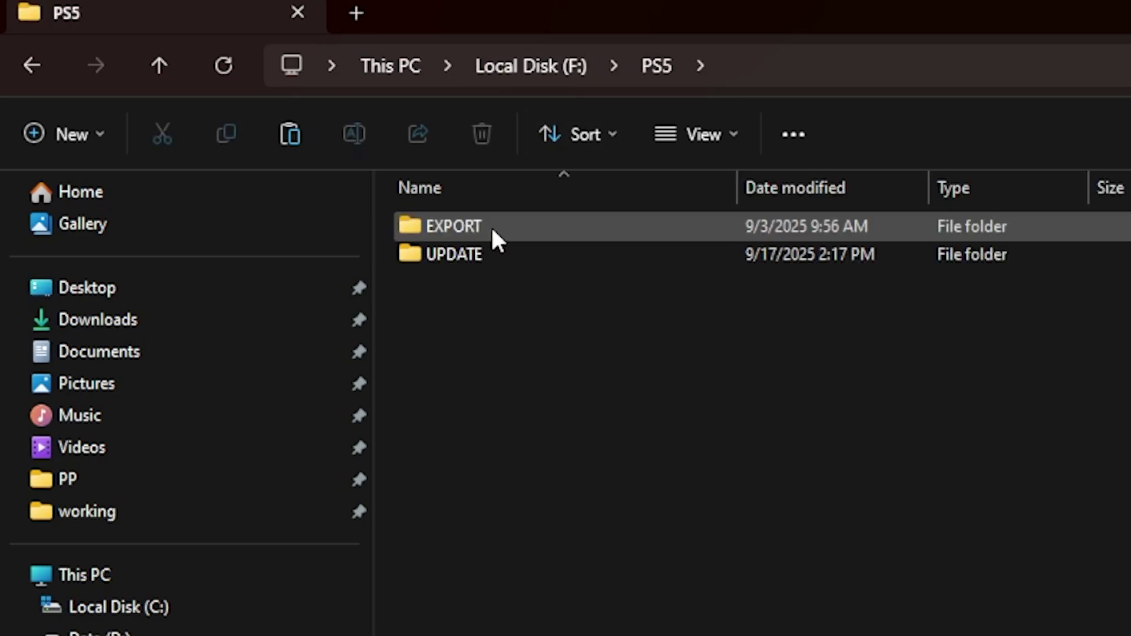
double_click(498, 234)
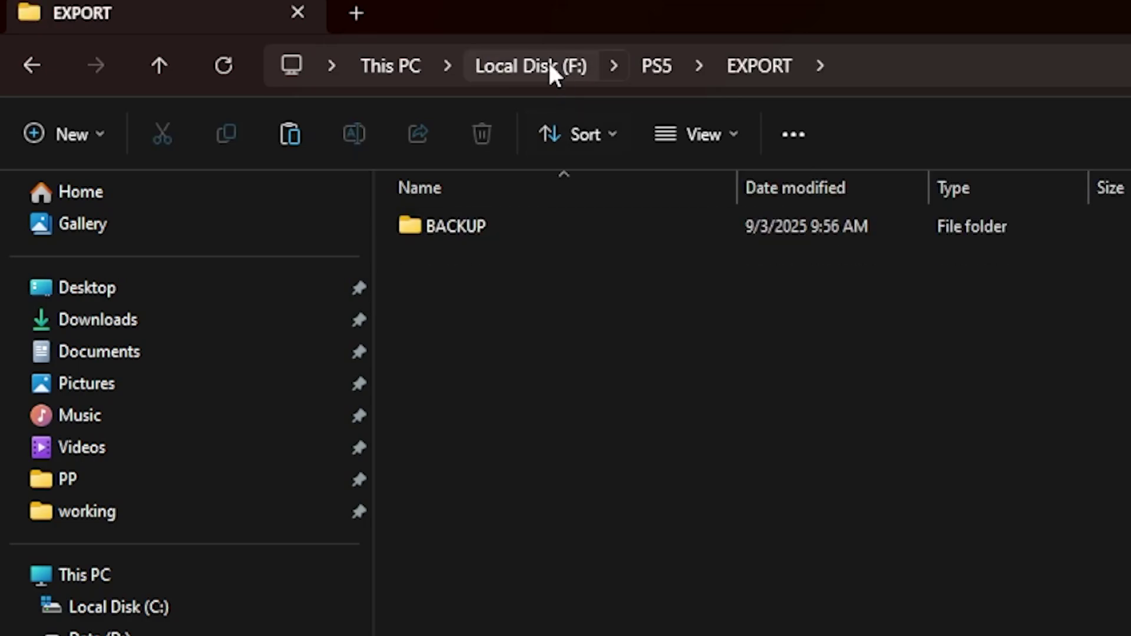
left_click(646, 65)
double_click(532, 259)
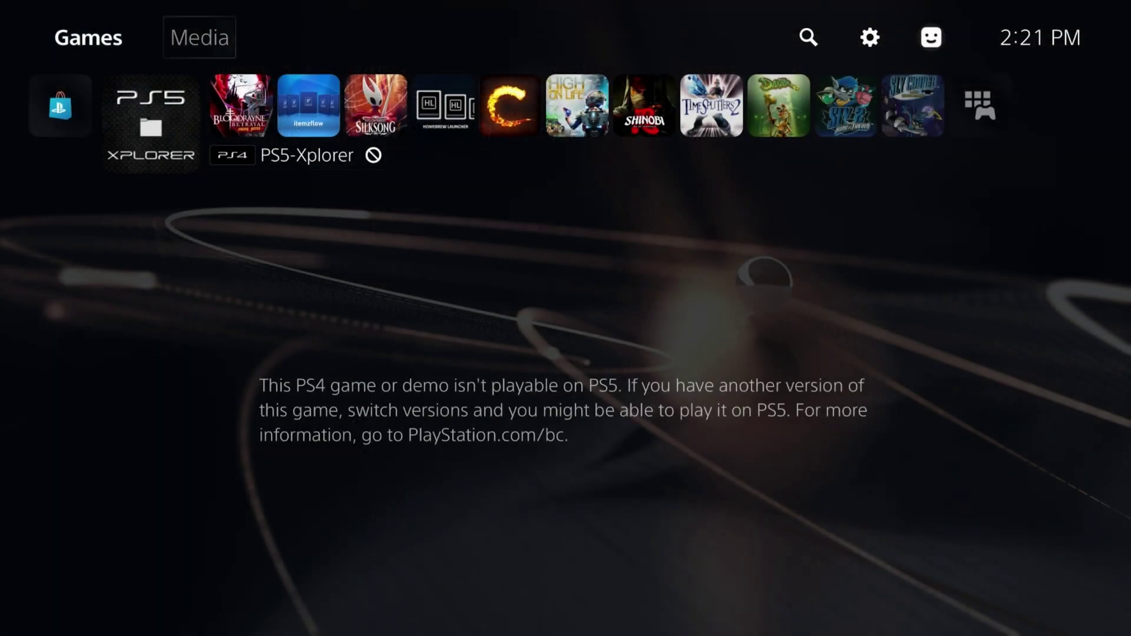
Go to Settings > System > System Software Update and Settings
key("Right")
key("Right")
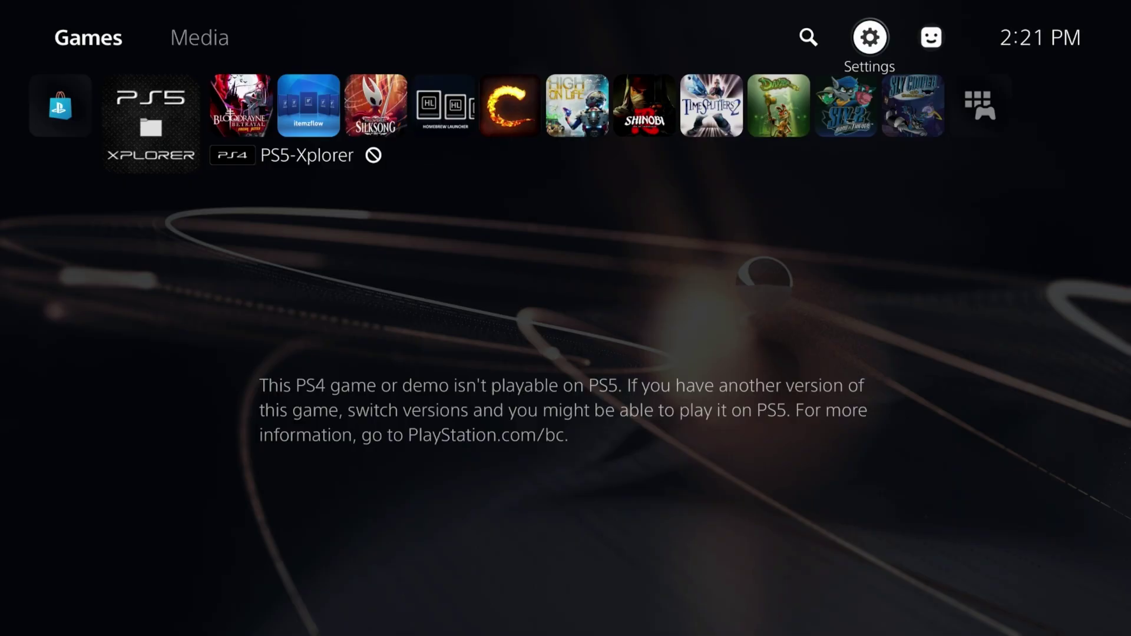
key("Return")
key("Down")
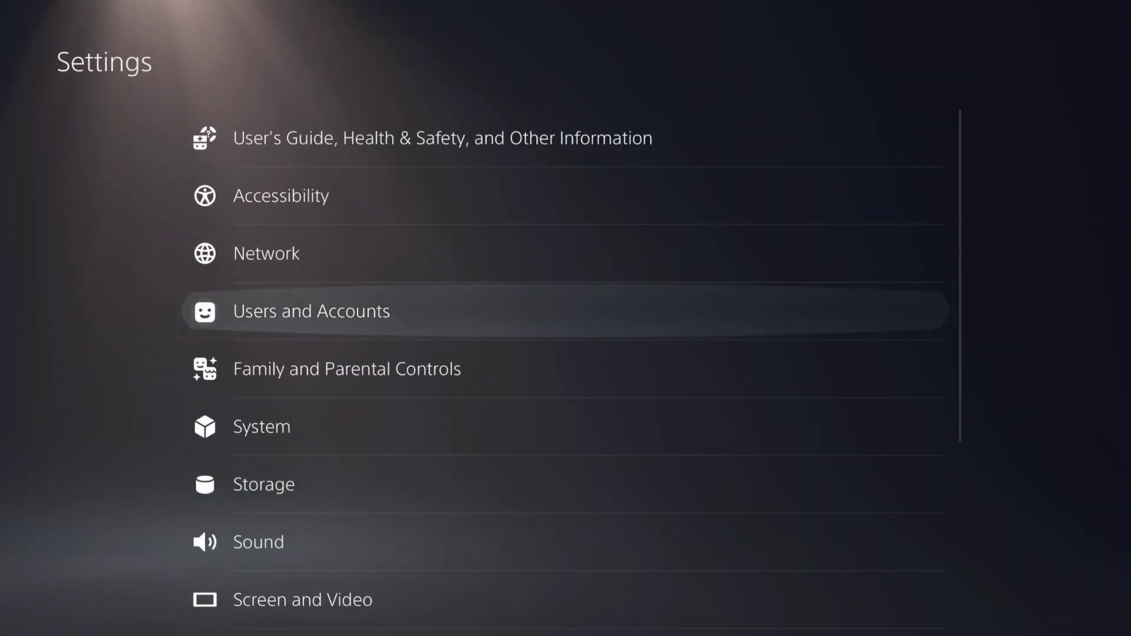
key("Down")
key("Down")
key("Return")
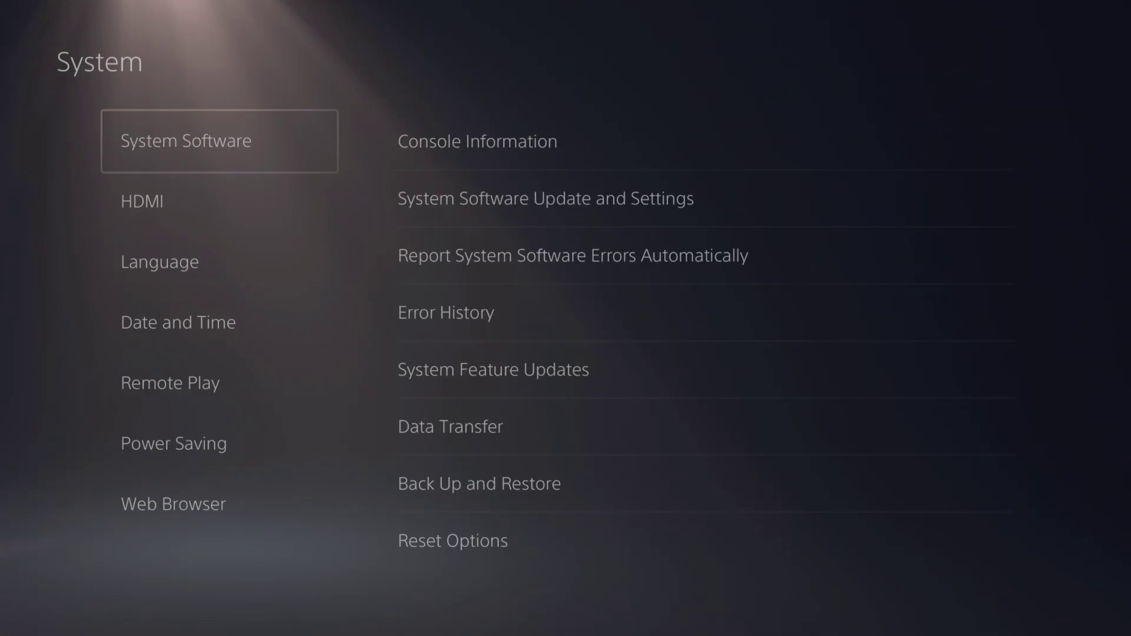
key("Right")
key("Down")
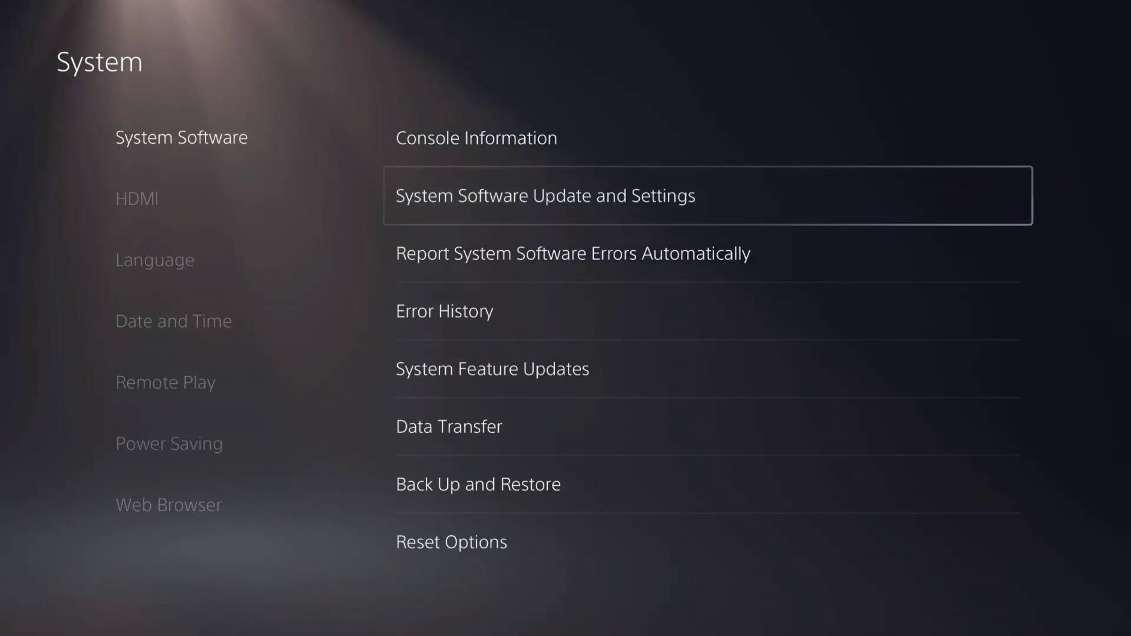
key("Return")
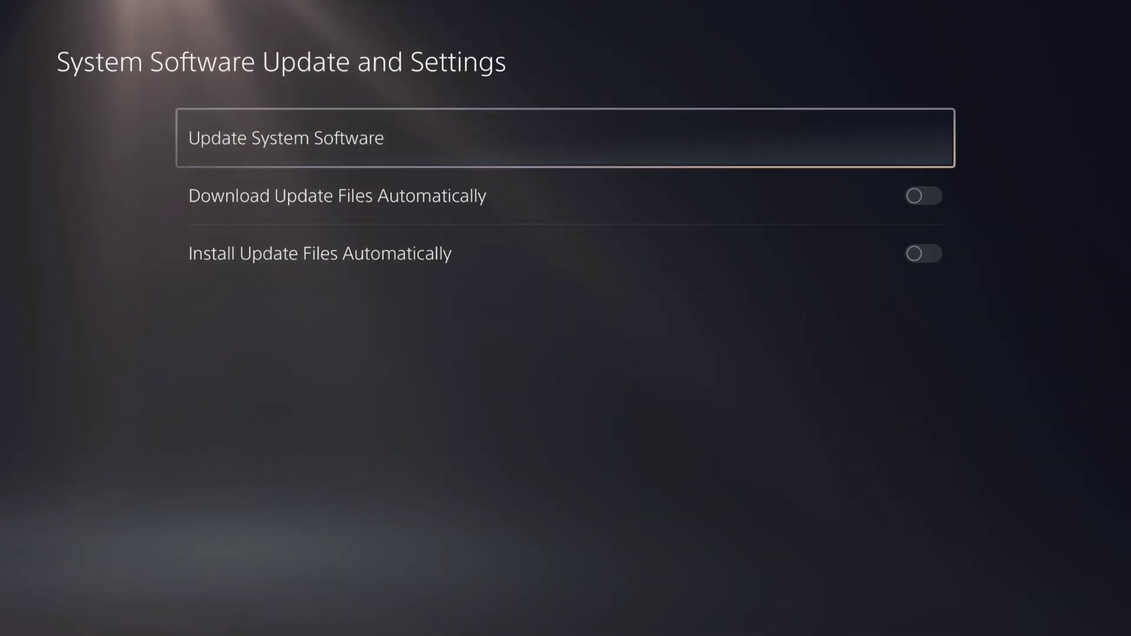
Install the 1.193 GB system software update from the USB drive
key("Return")
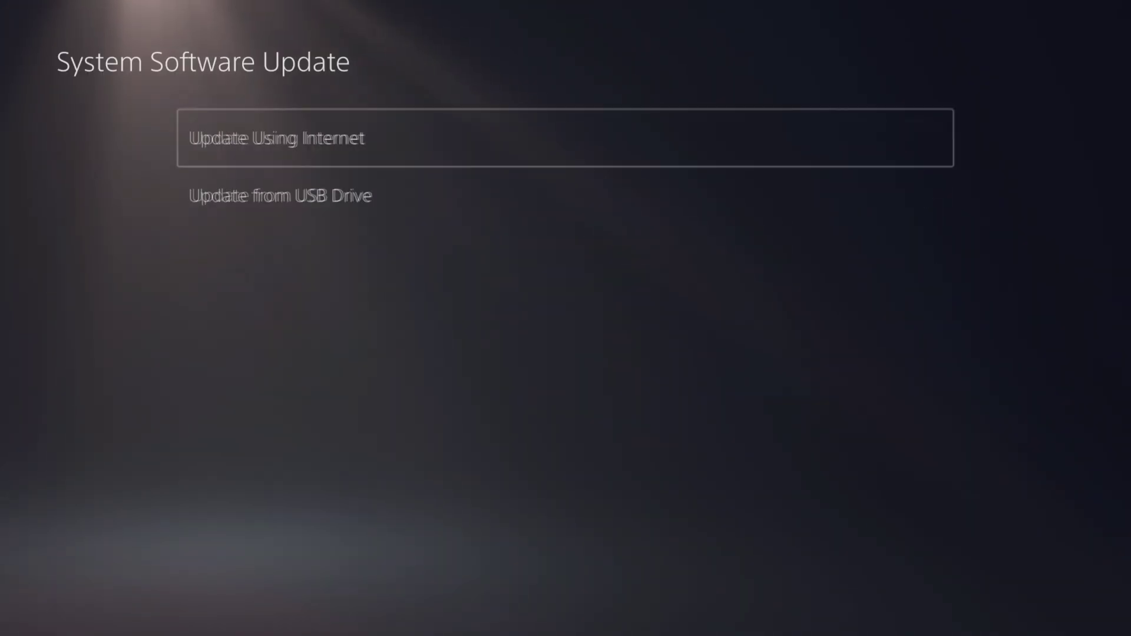
key("Down")
key("Return")
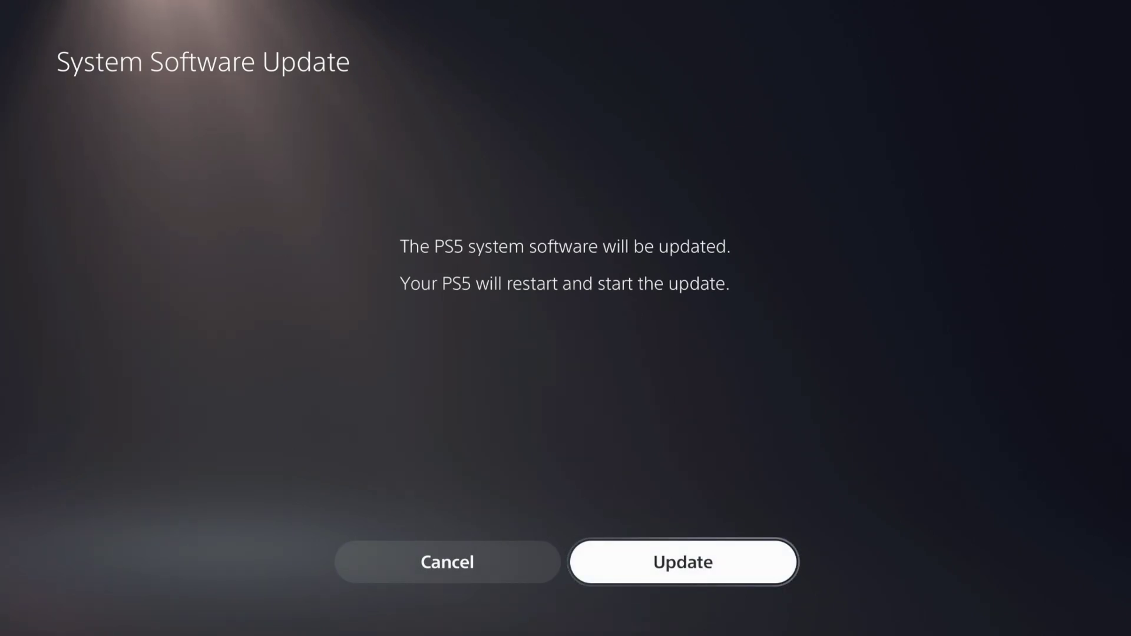
key("Return")
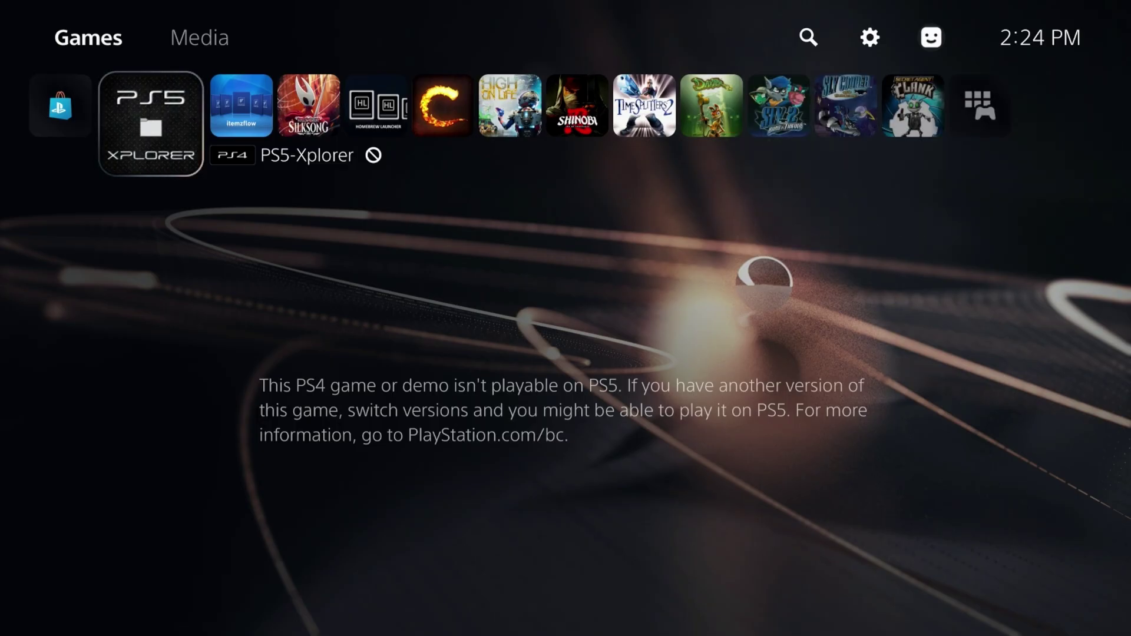
key("Right")
key("Up")
key("Right")
key("Right")
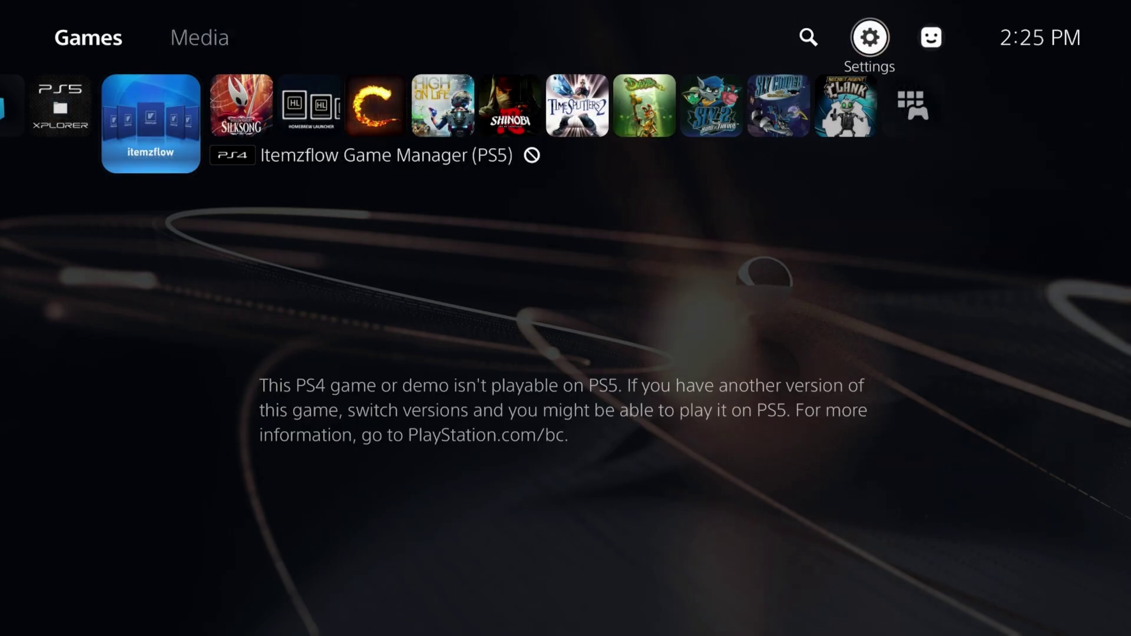
key("Return")
key("Down")
key("Down")
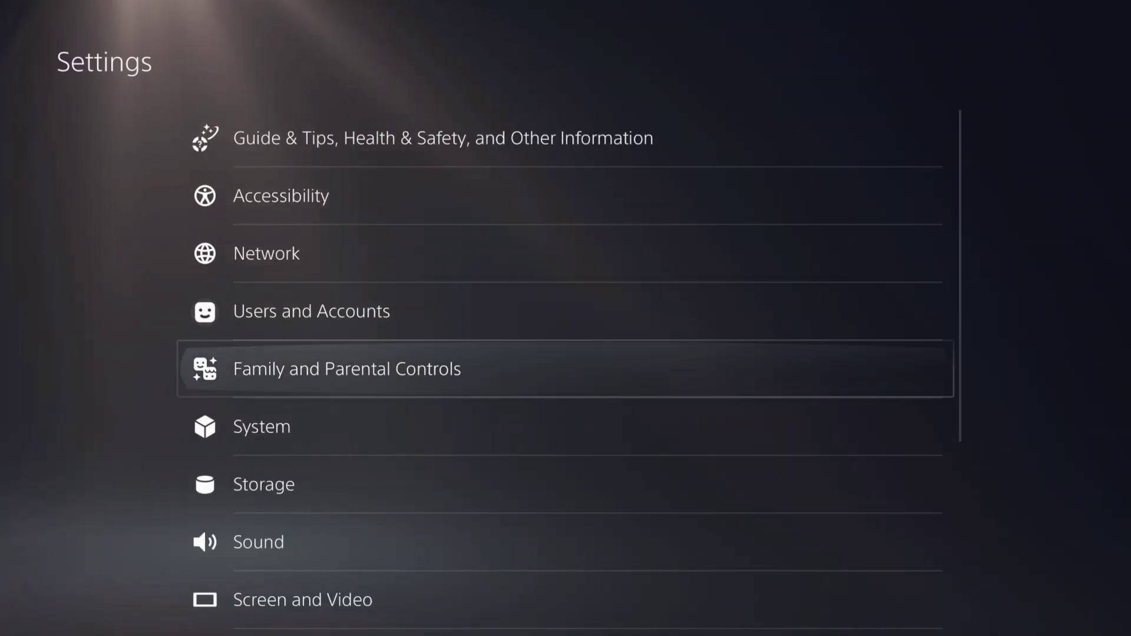
key("Down")
key("Down")
key("Up")
key("Return")
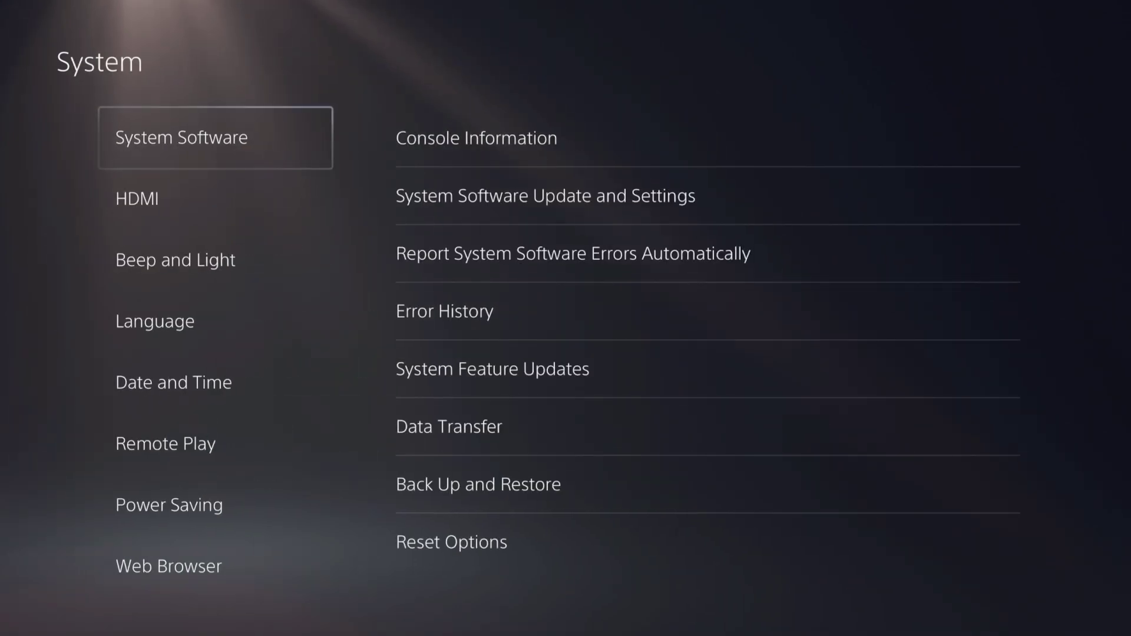
key("Right")
key("Return")
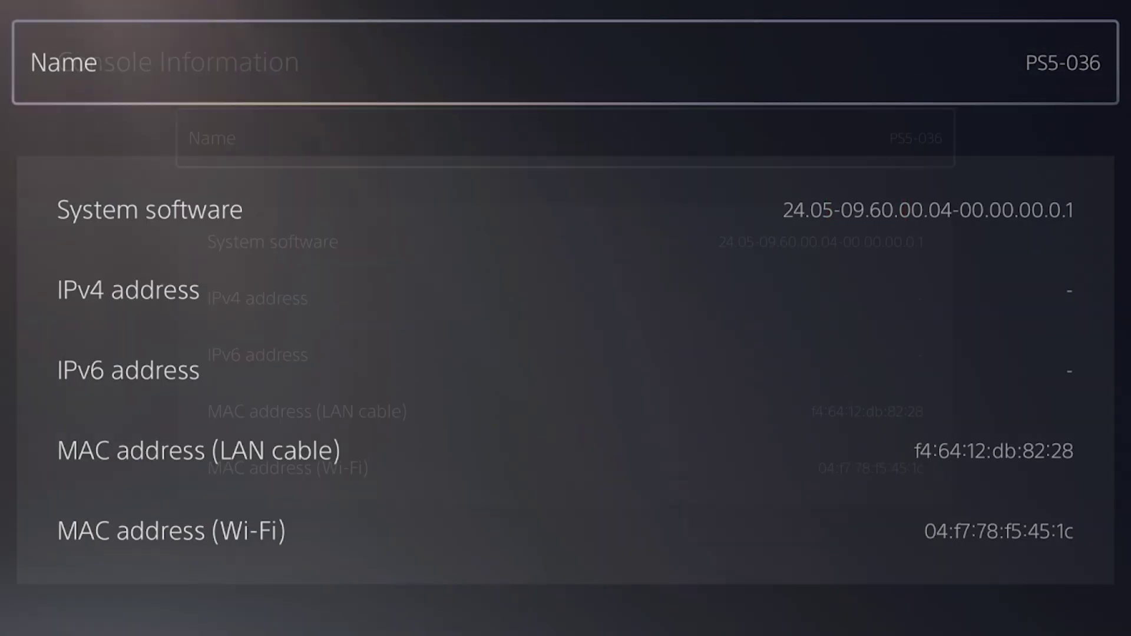
key("Escape")
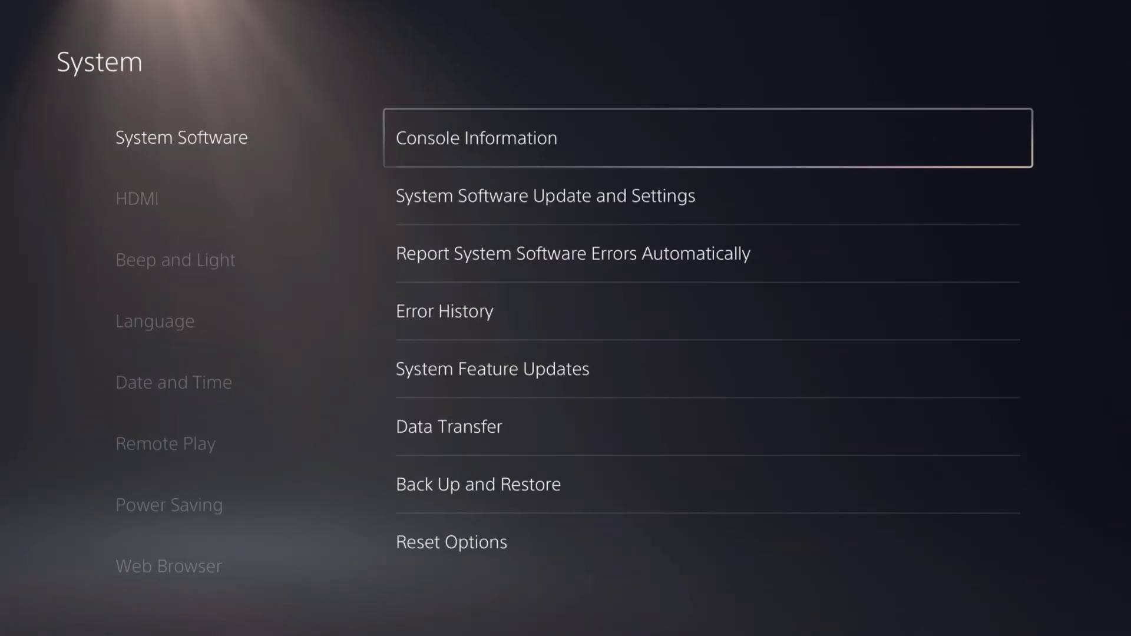
key("Left")
key("Escape")
key("Escape")
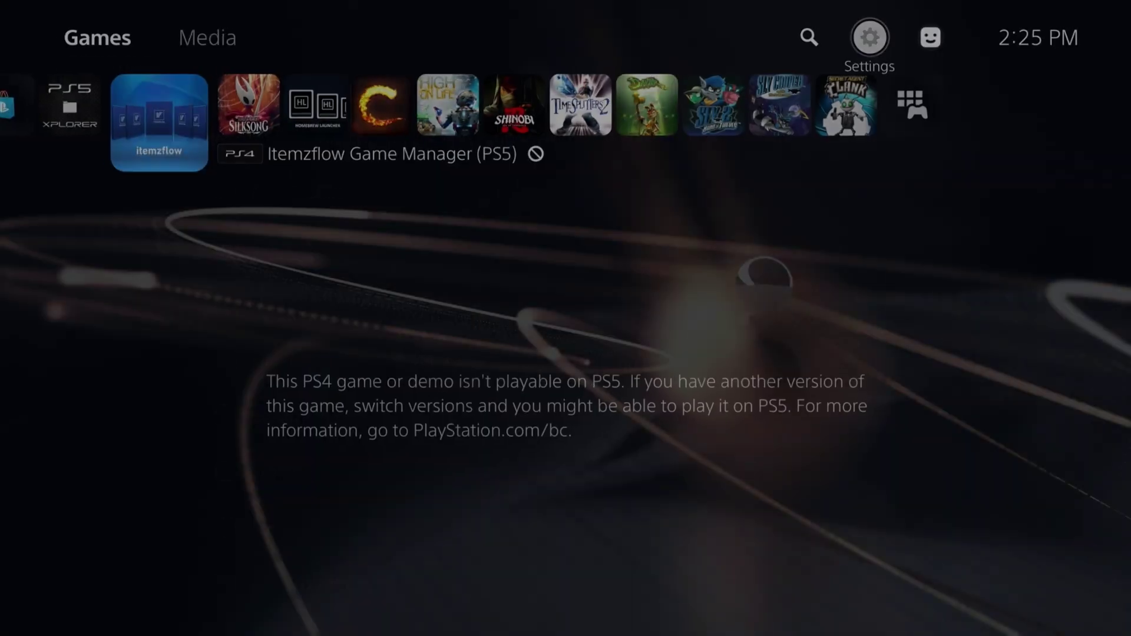
Browse the installed tiles: Hollow Knight: Silksong, Homebrew Launcher, Contra: Operation Galuga and beyond
key("Down")
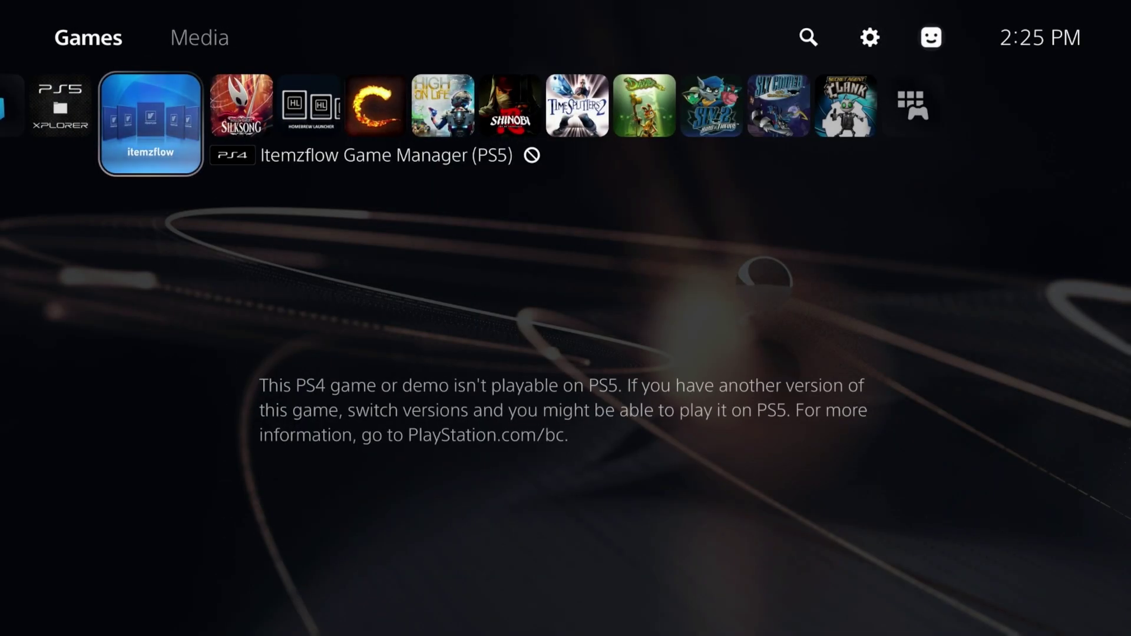
key("Up")
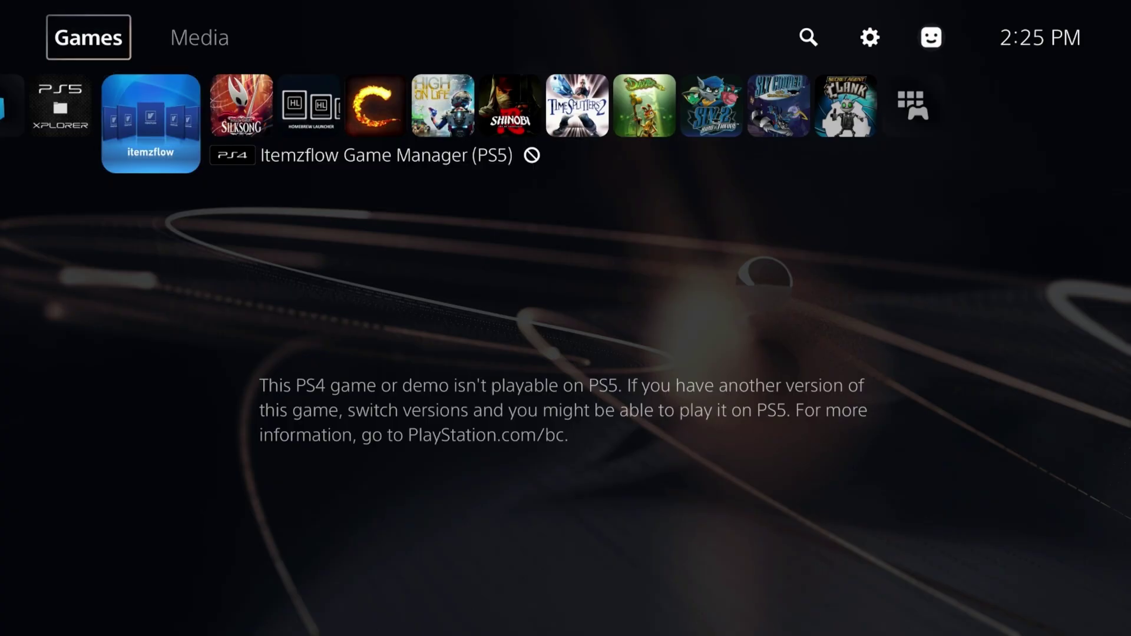
key("Down")
key("Right")
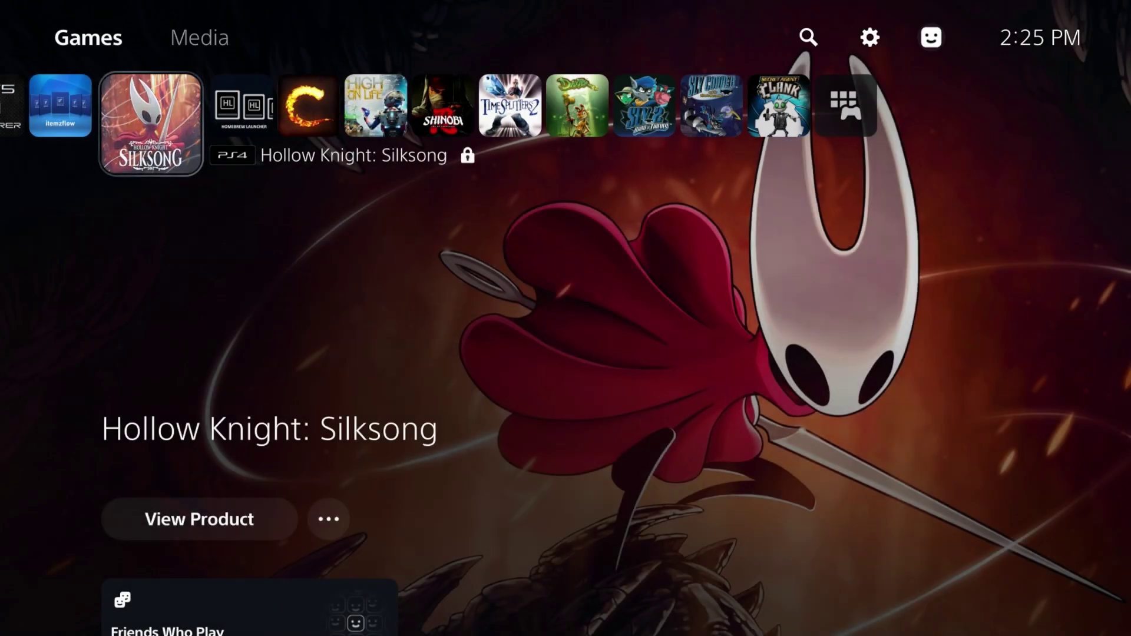
key("Right")
key("Right")
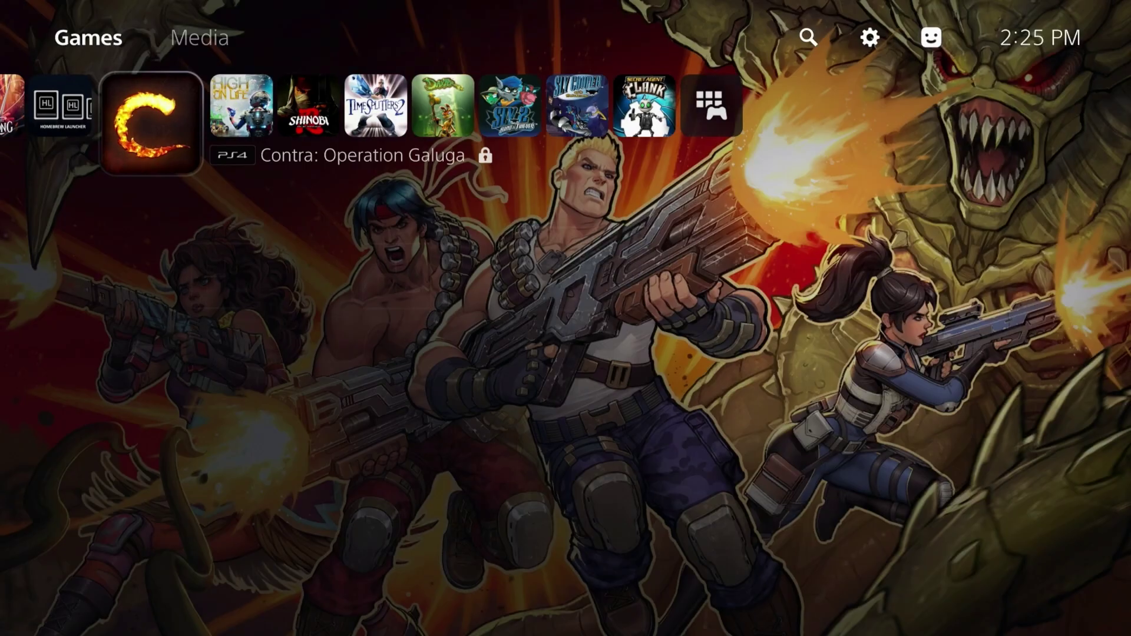
key("Right")
key("Right")
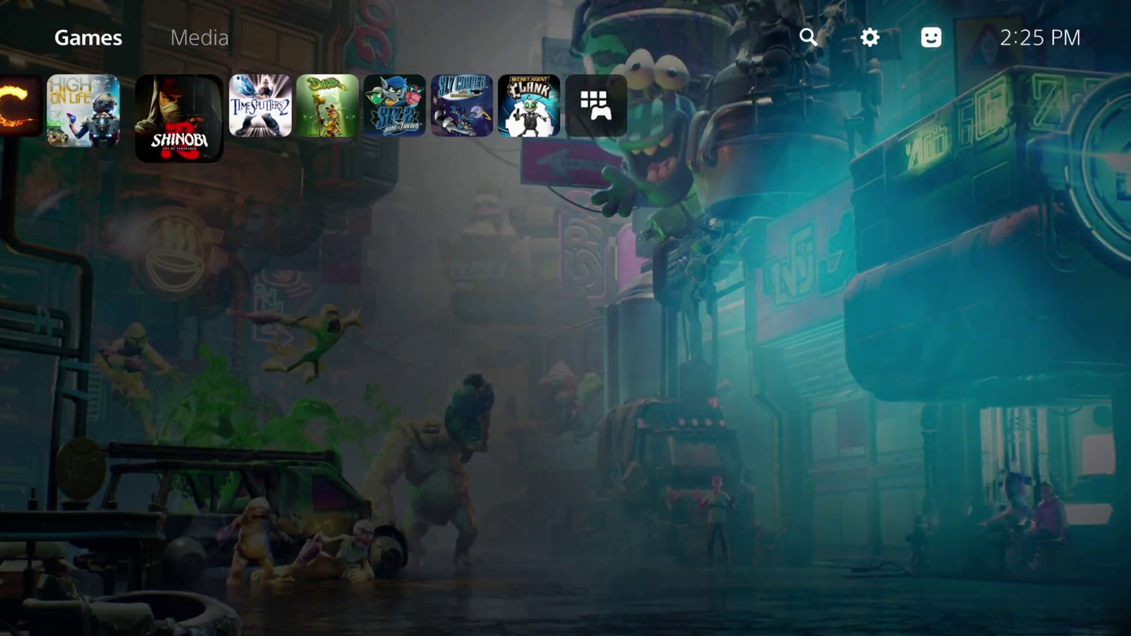
Go up to the top bar and open the Settings gear
key("Right")
key("Up")
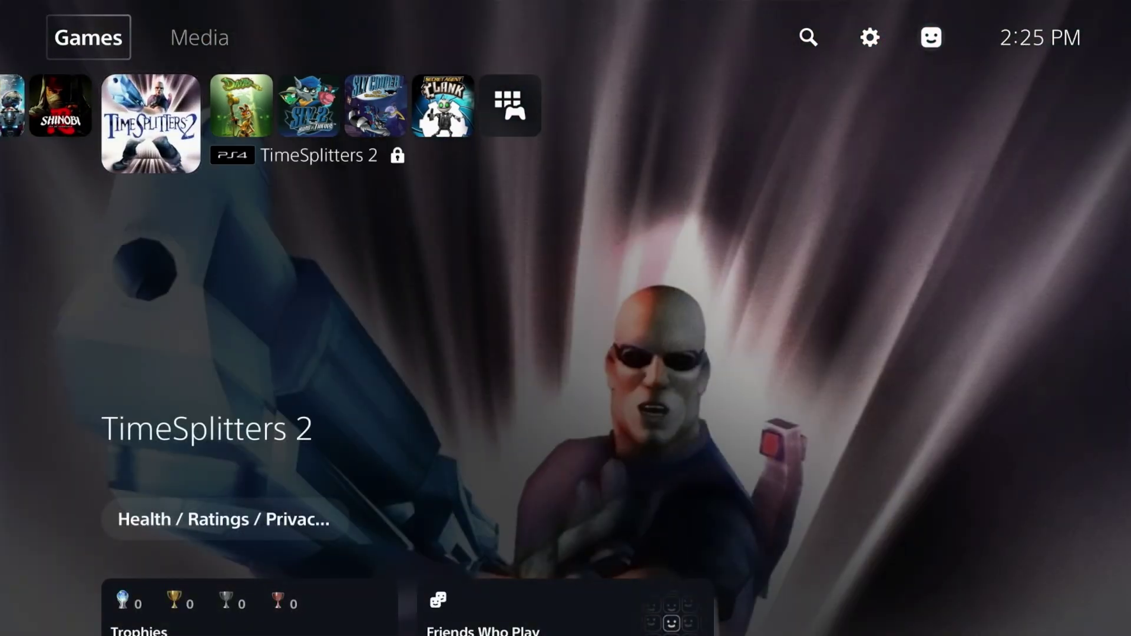
key("Right")
key("Right")
key("Right")
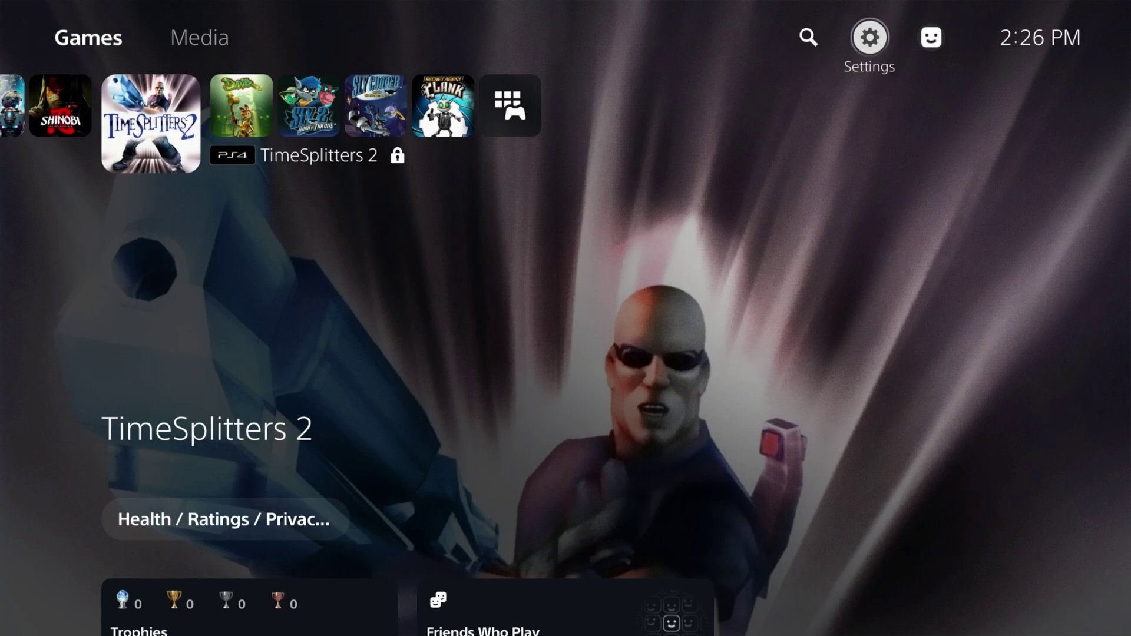
key("Return")
Open System settings and go to Back Up and Restore
key("Down")
key("Down")
key("Down")
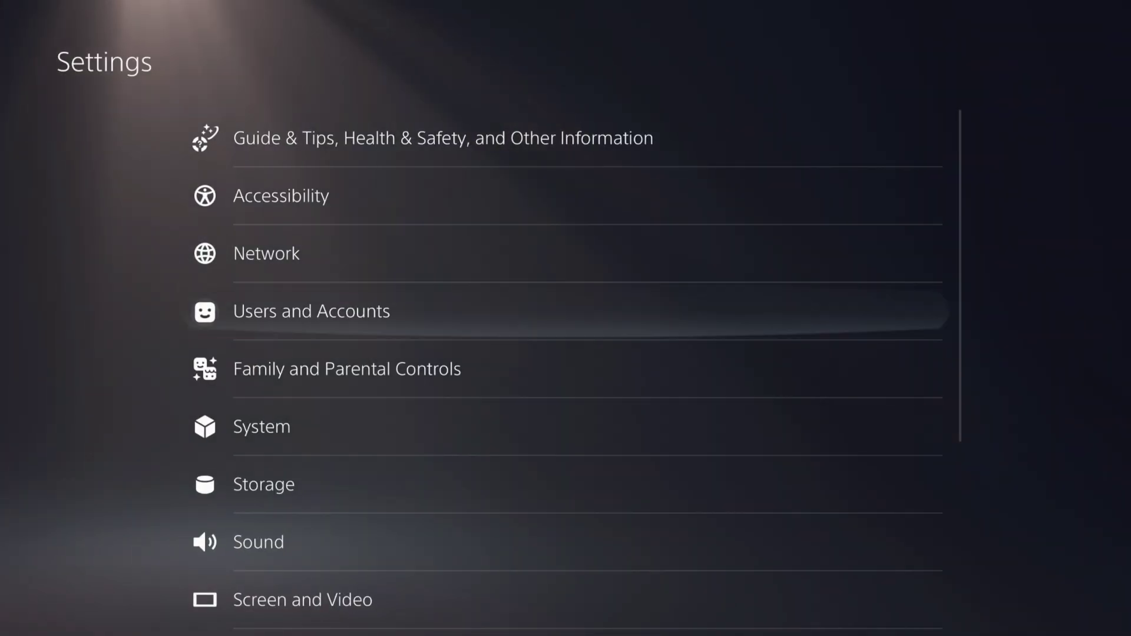
key("Return")
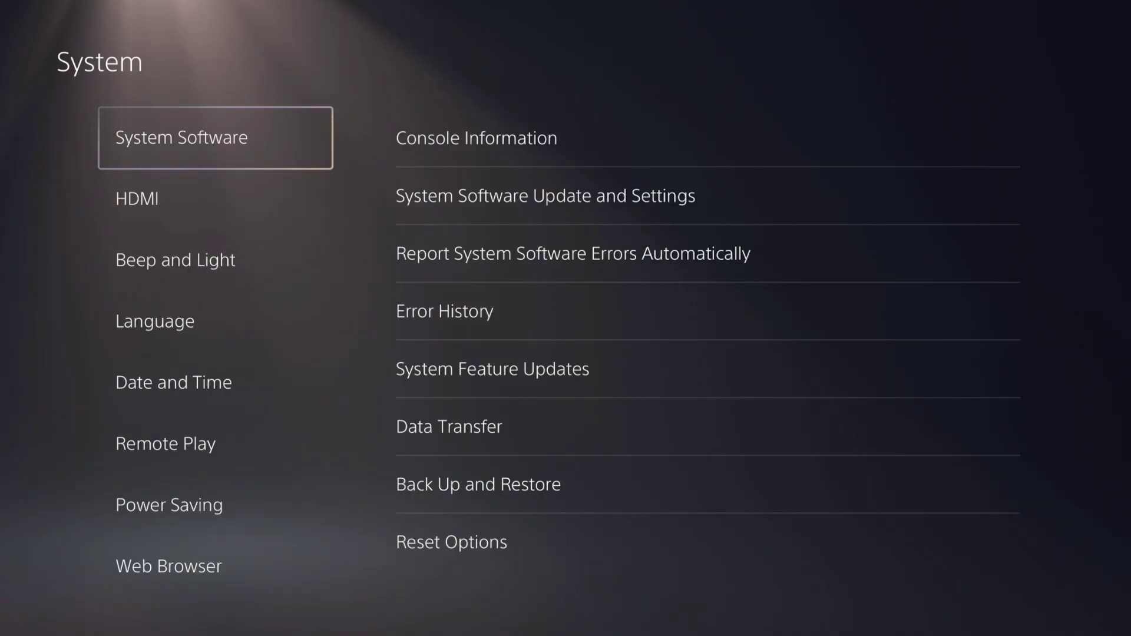
key("Right")
key("Return")
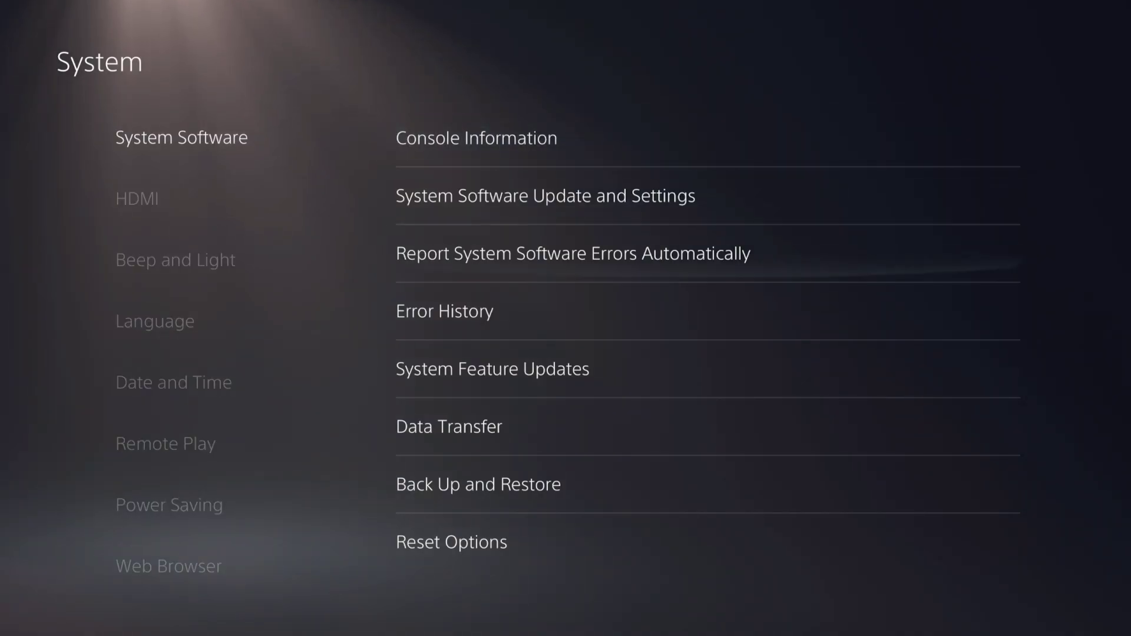
key("Down")
key("Down")
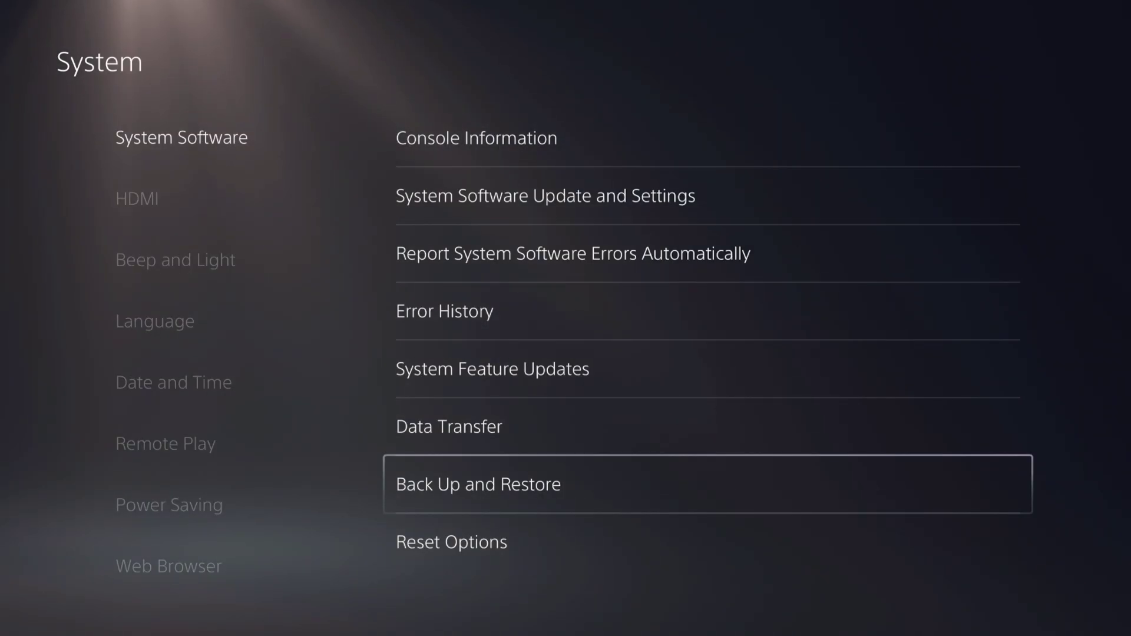
key("Return")
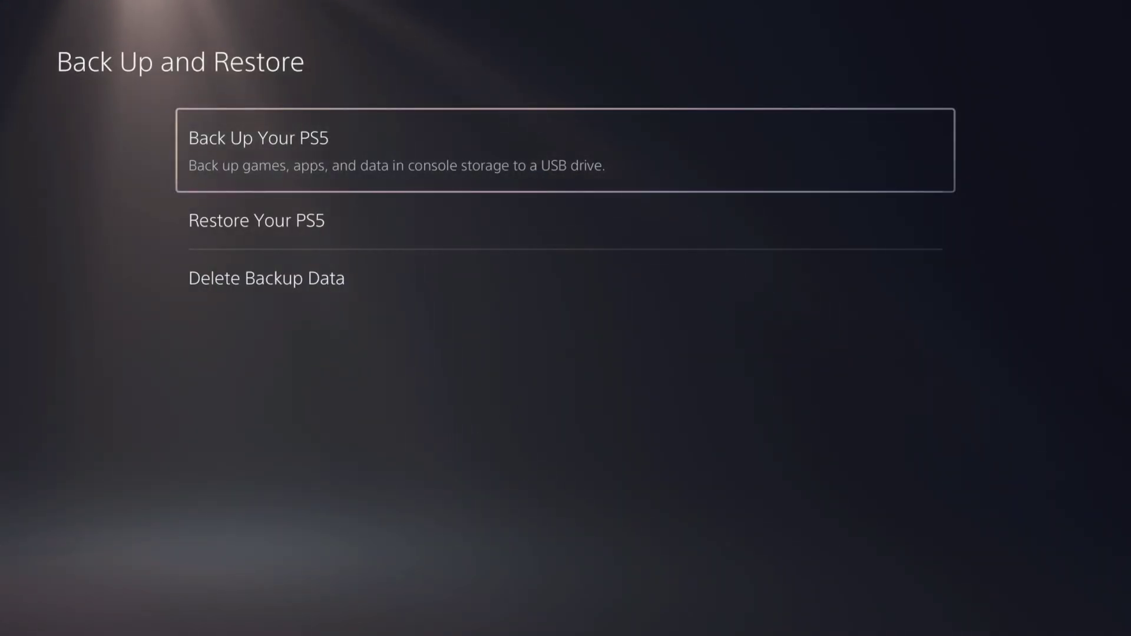
Choose Restore Your PS5 and pick the 2.58 GB 2025/9/17 USB backup
key("Down")
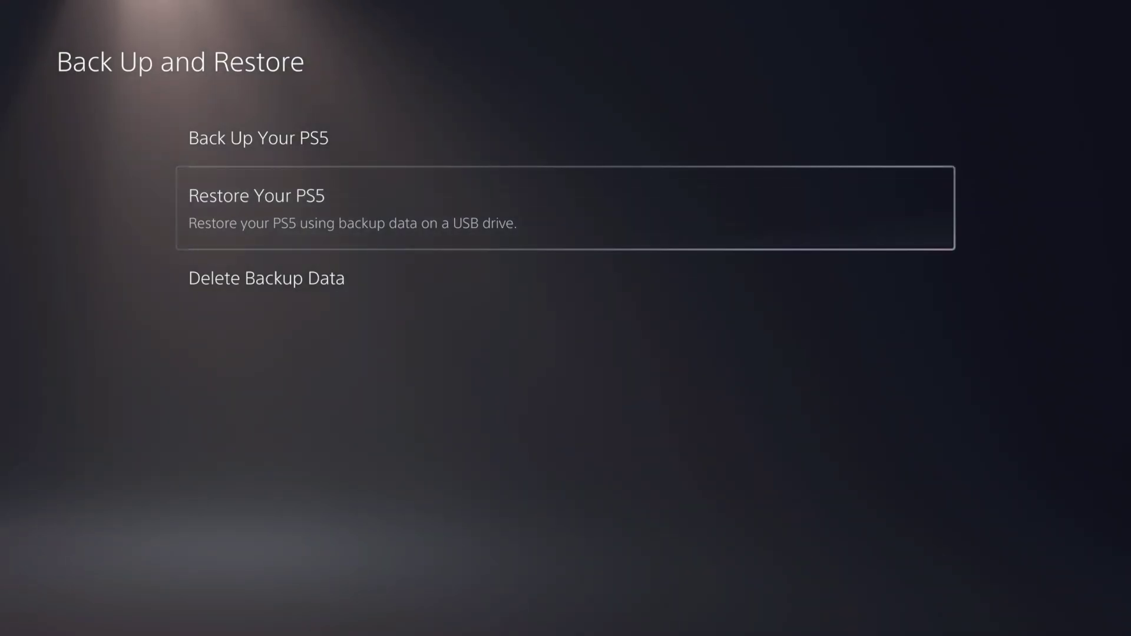
key("Return")
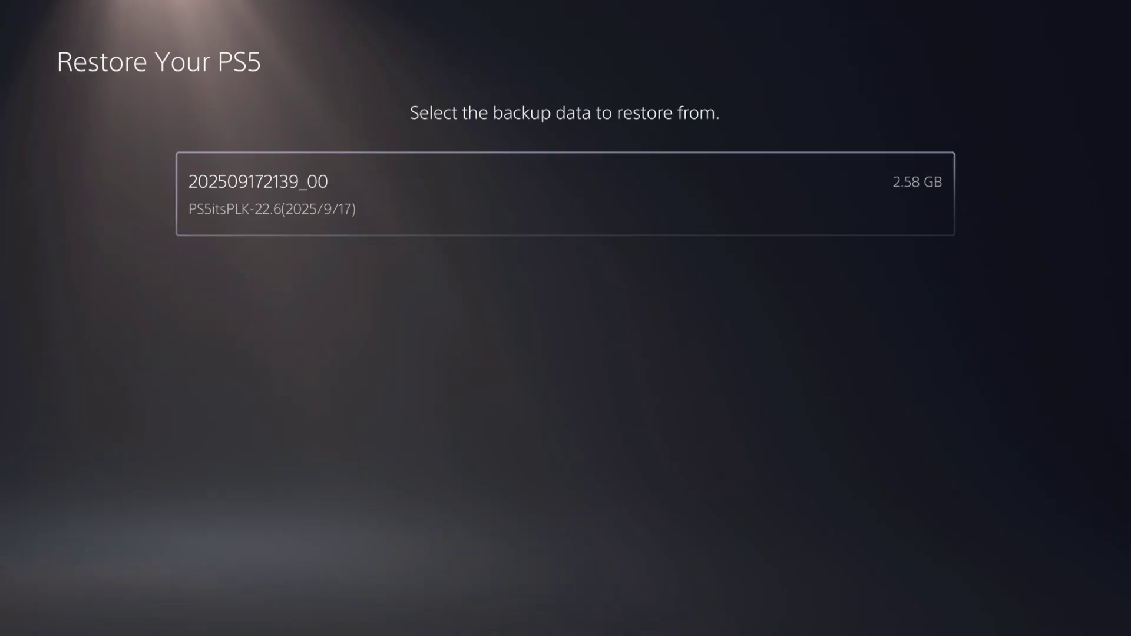
key("Return")
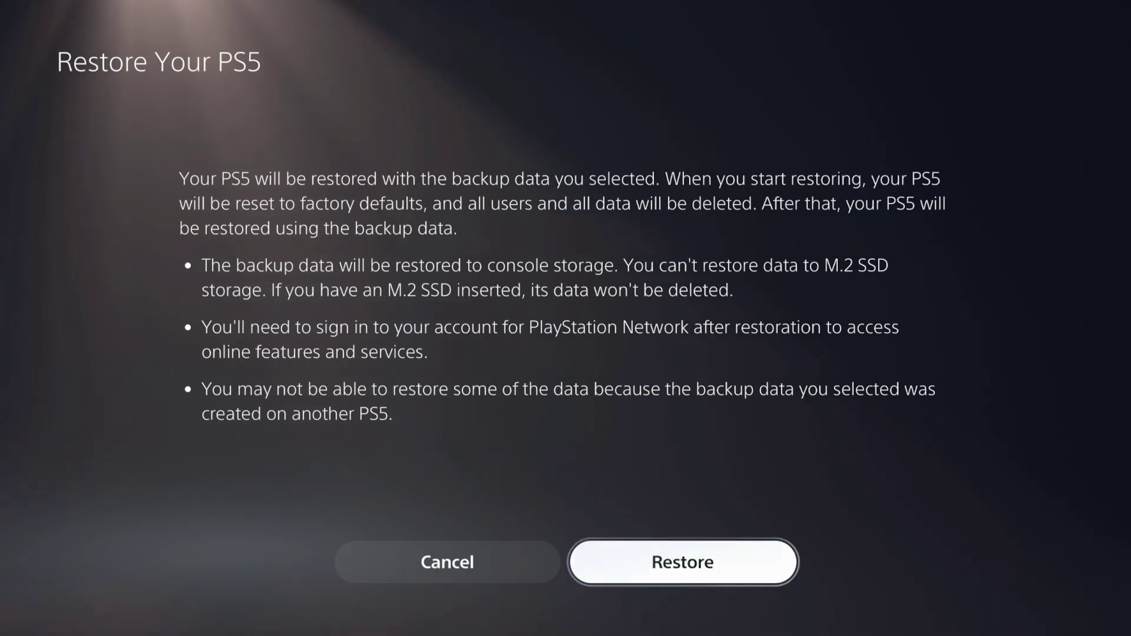
Start the restore of the 2025/9/17 backup and confirm Yes to reset the PS5
key("Return")
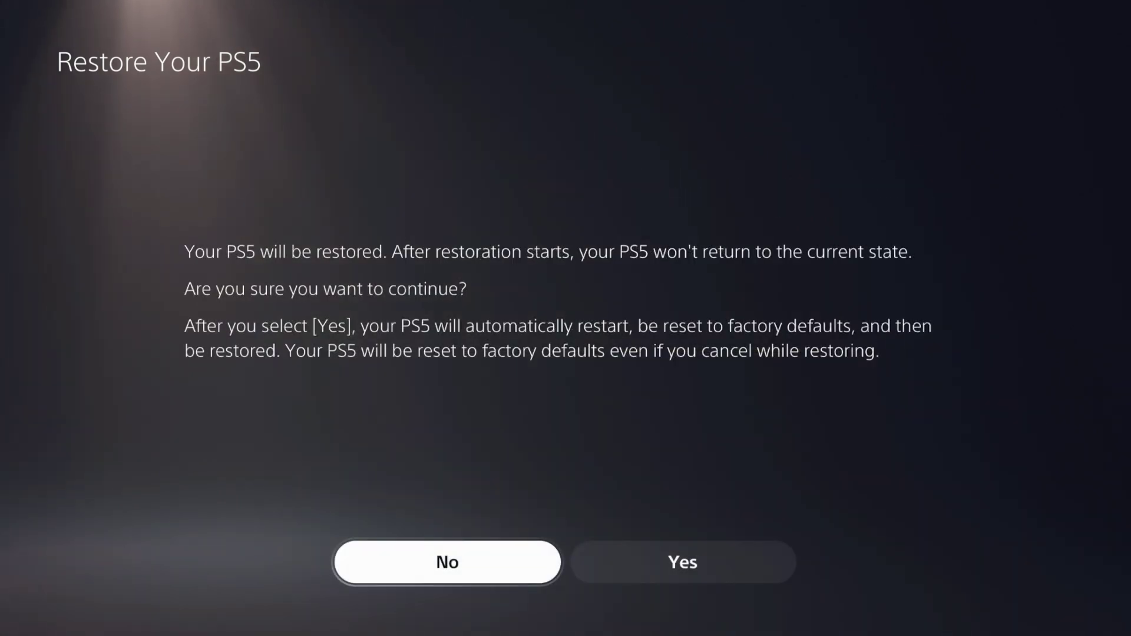
key("Right")
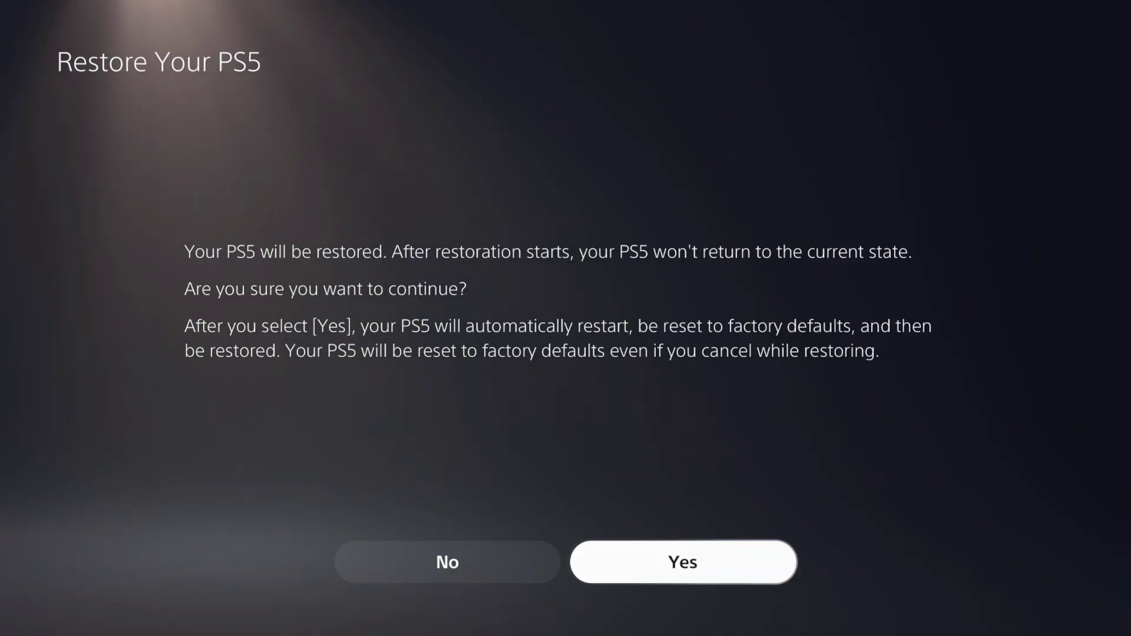
key("Return")
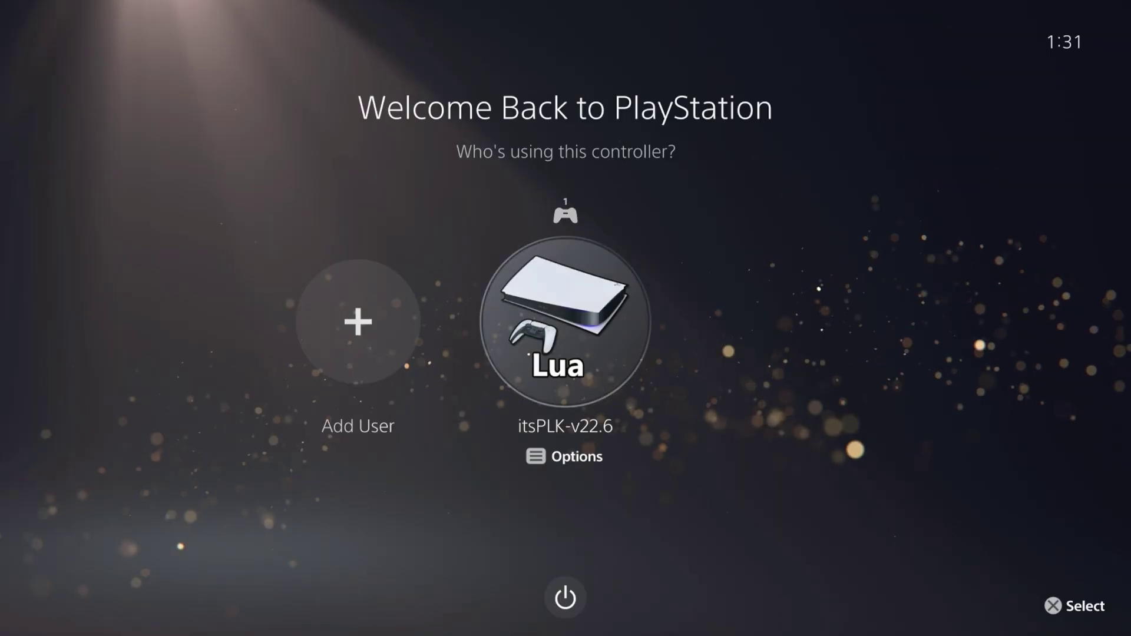
Sign in as the restored Lua profile, accept the display area, and reach the 3-item Game Library
key("Return")
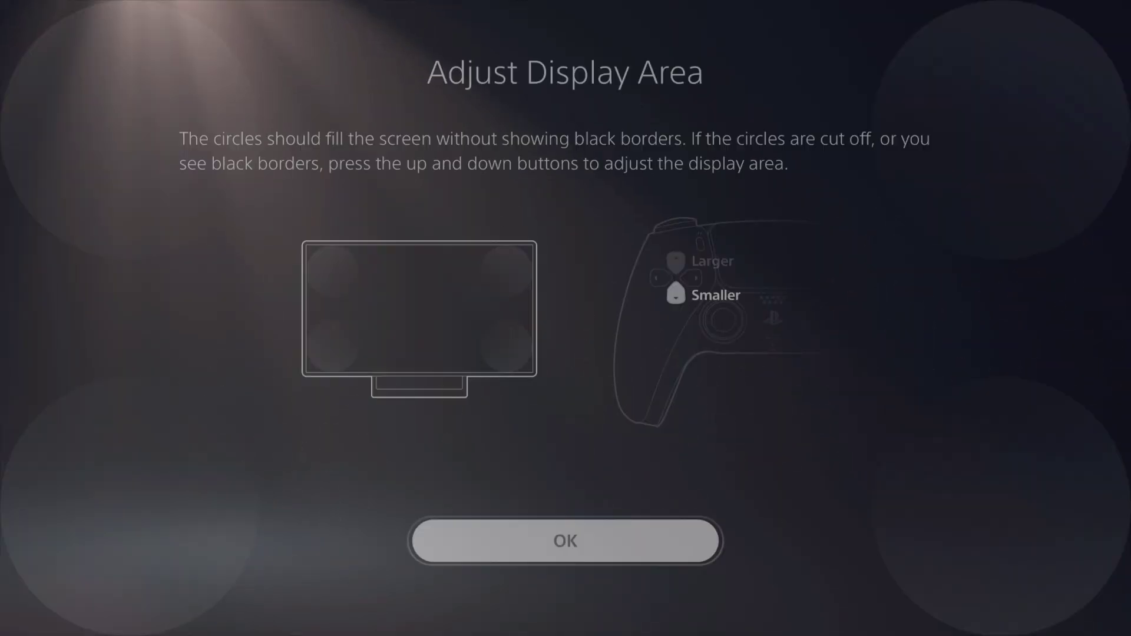
key("Return")
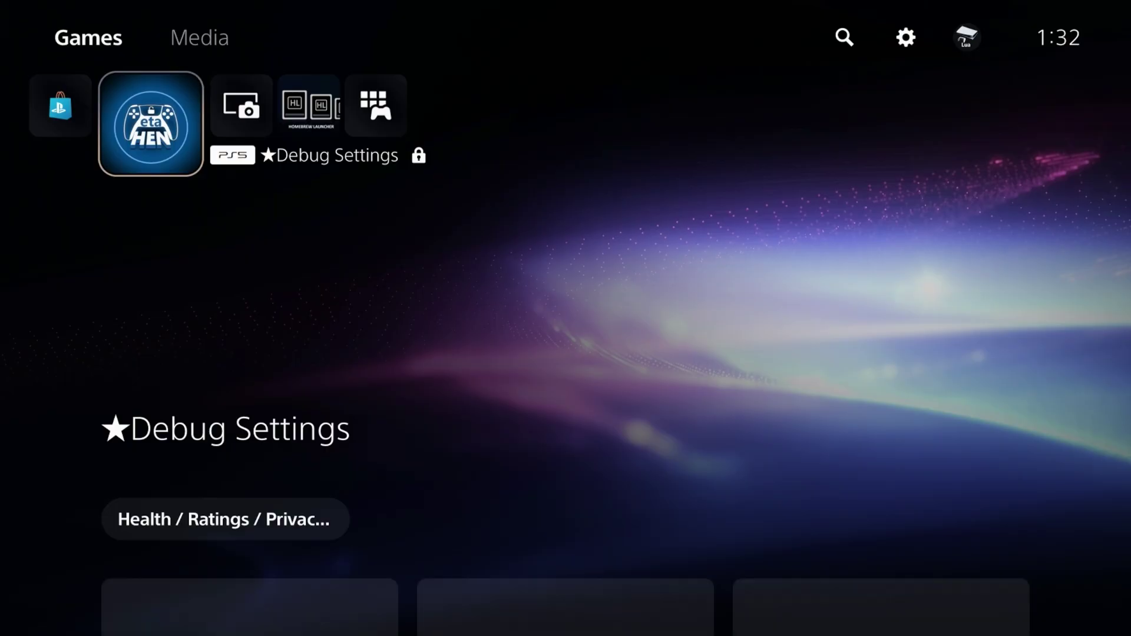
key("Right")
key("Right")
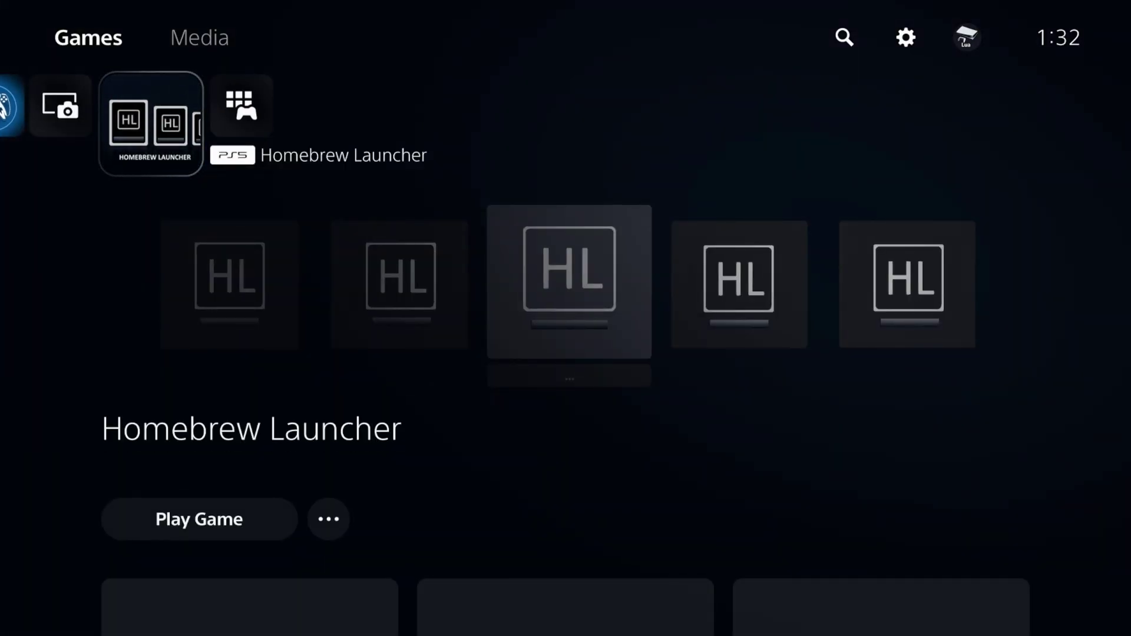
key("Right")
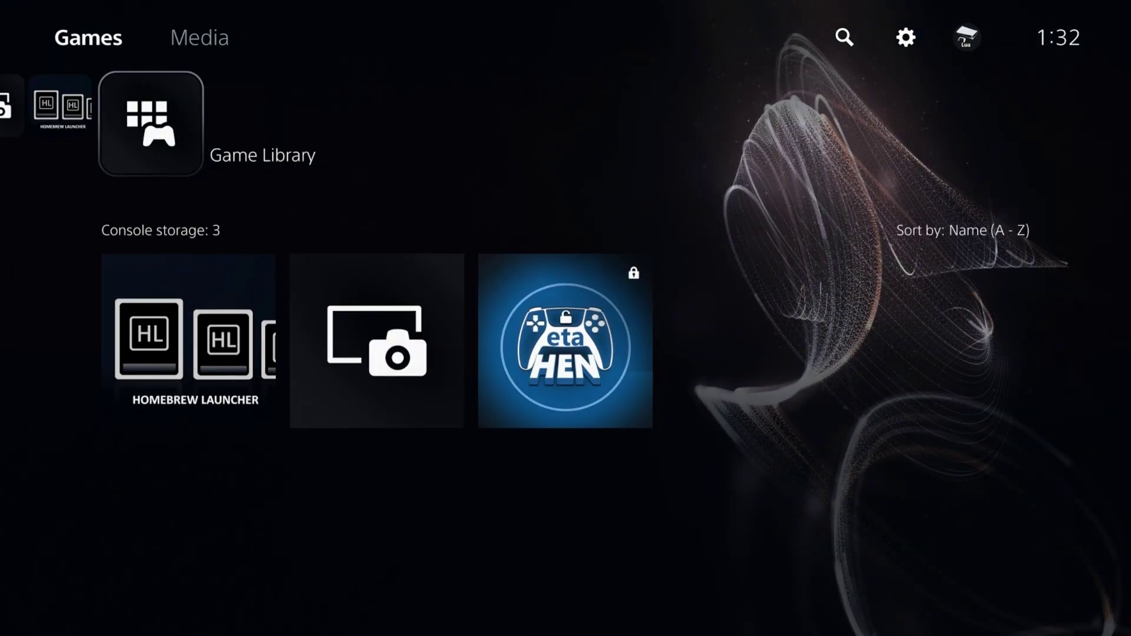
Move focus up along the top bar toward the user profile
key("Up")
key("Right")
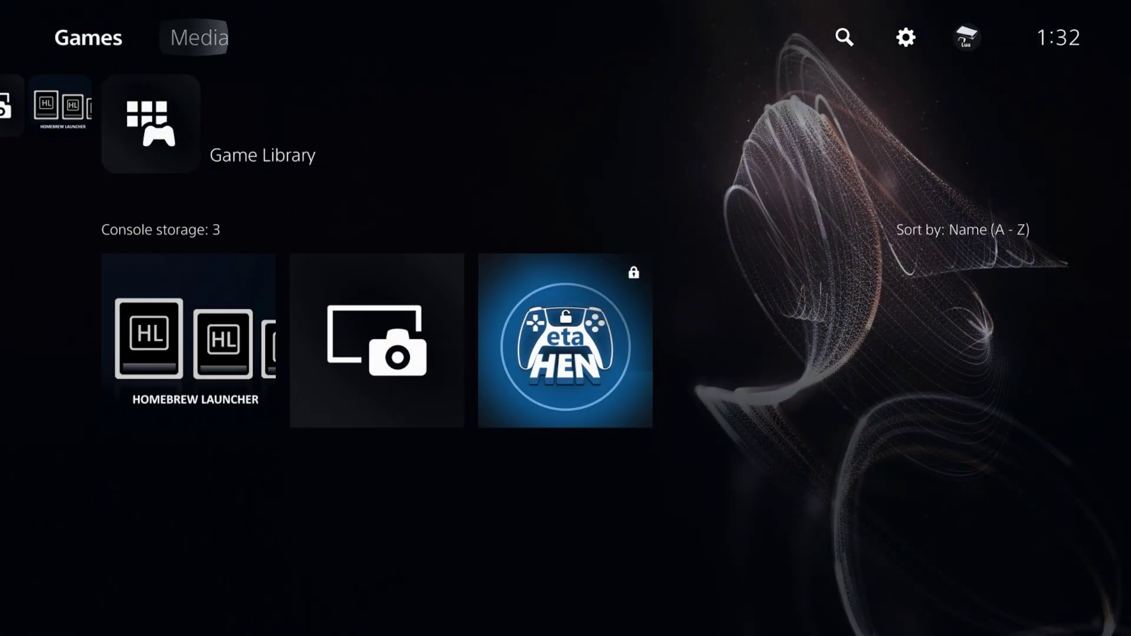
key("Right")
key("Right")
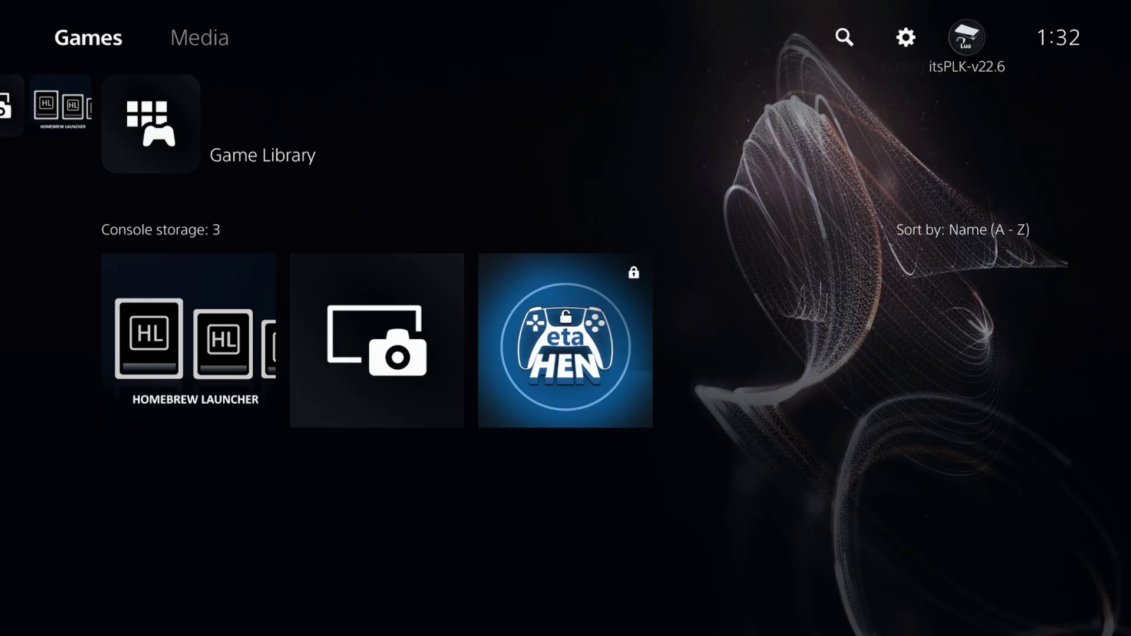
Turn on Log In to PS5 Automatically in Users and Accounts > Login Settings, then return to Settings
key("Left")
key("Return")
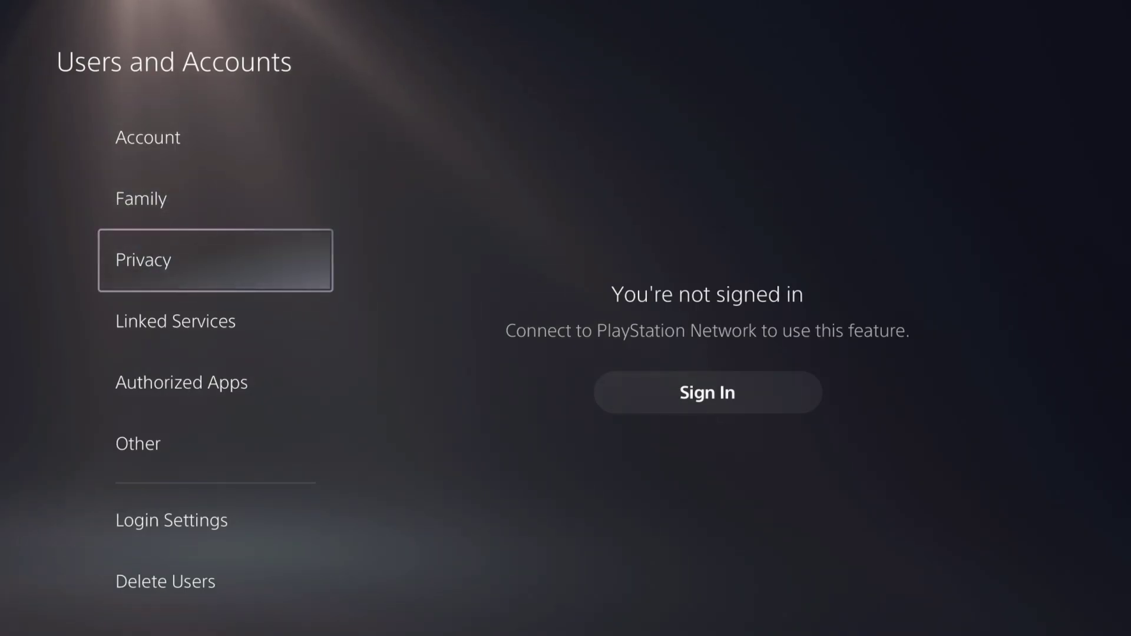
key("Down")
key("Down")
key("Down")
key("Down")
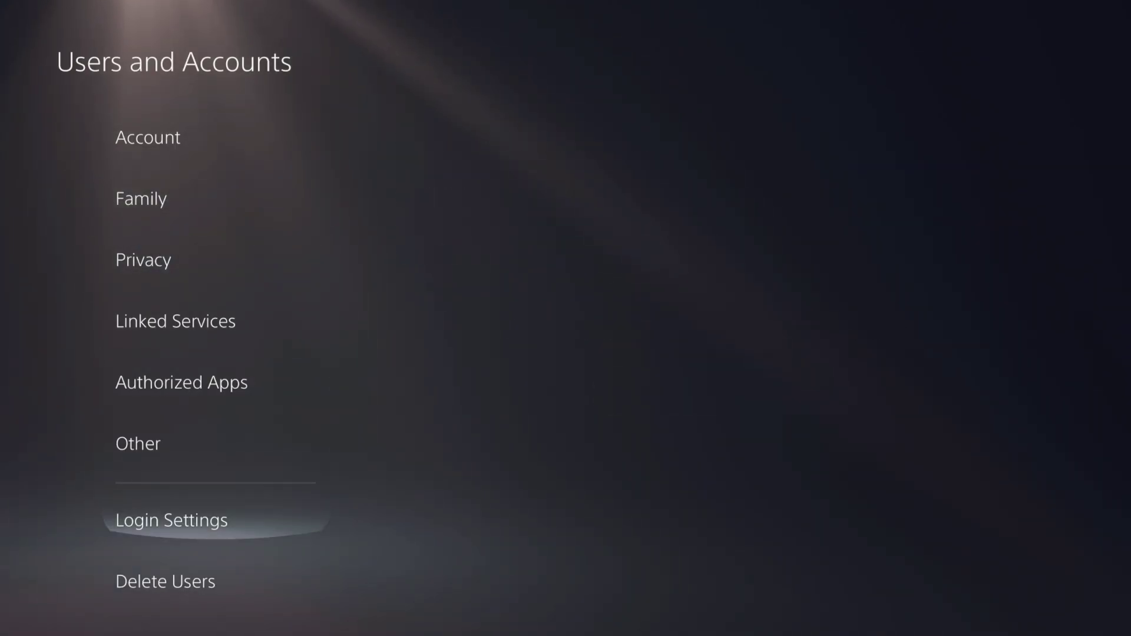
key("Right")
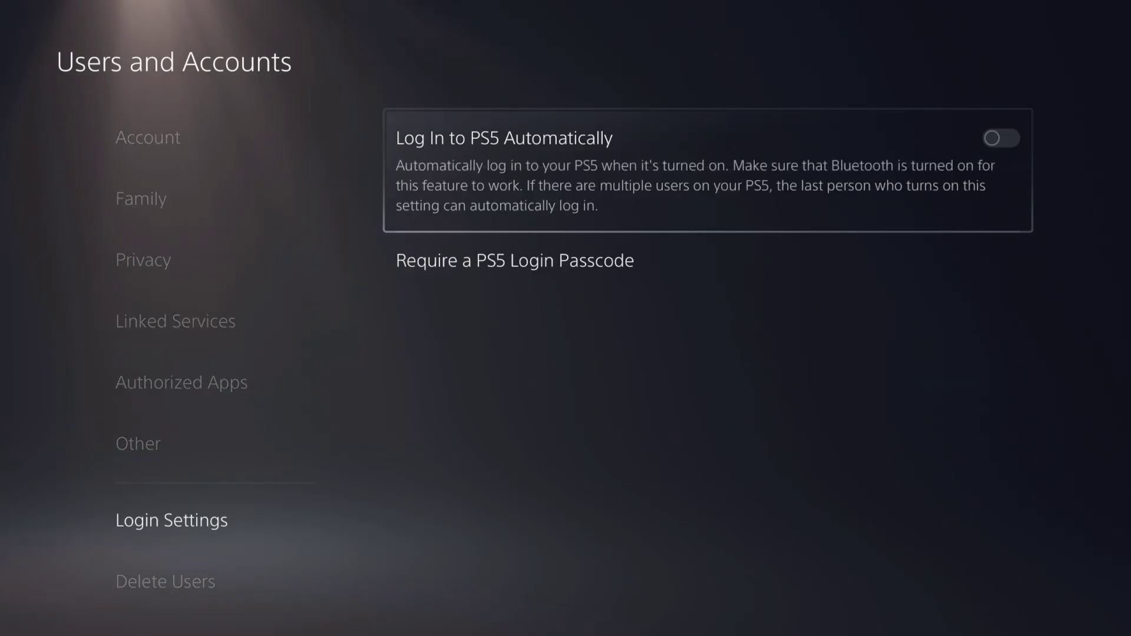
key("Return")
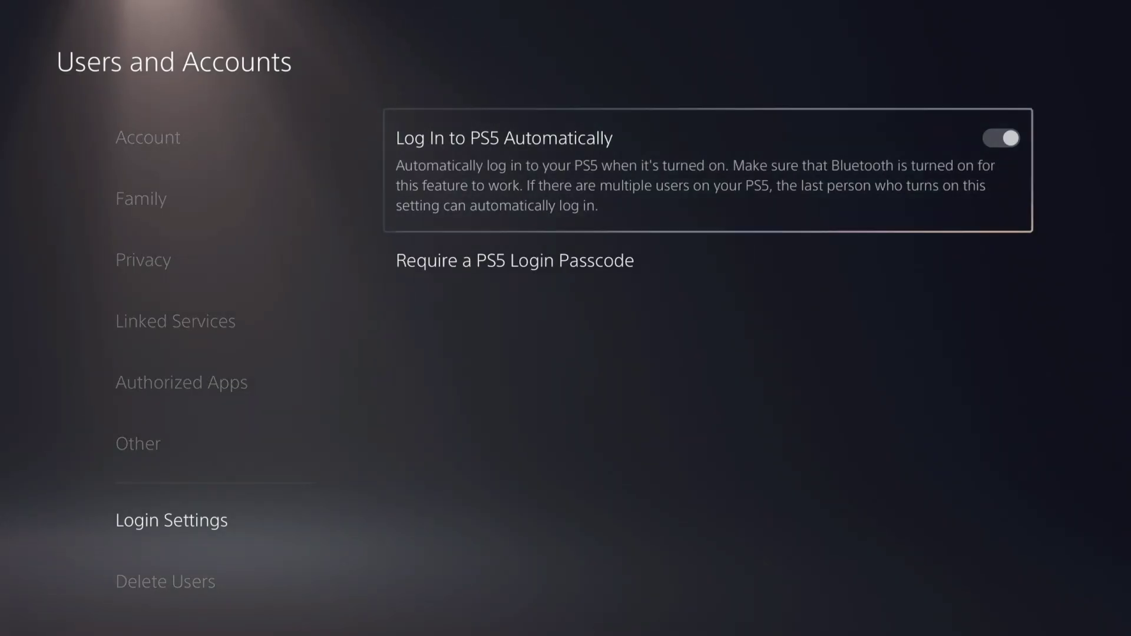
key("Left")
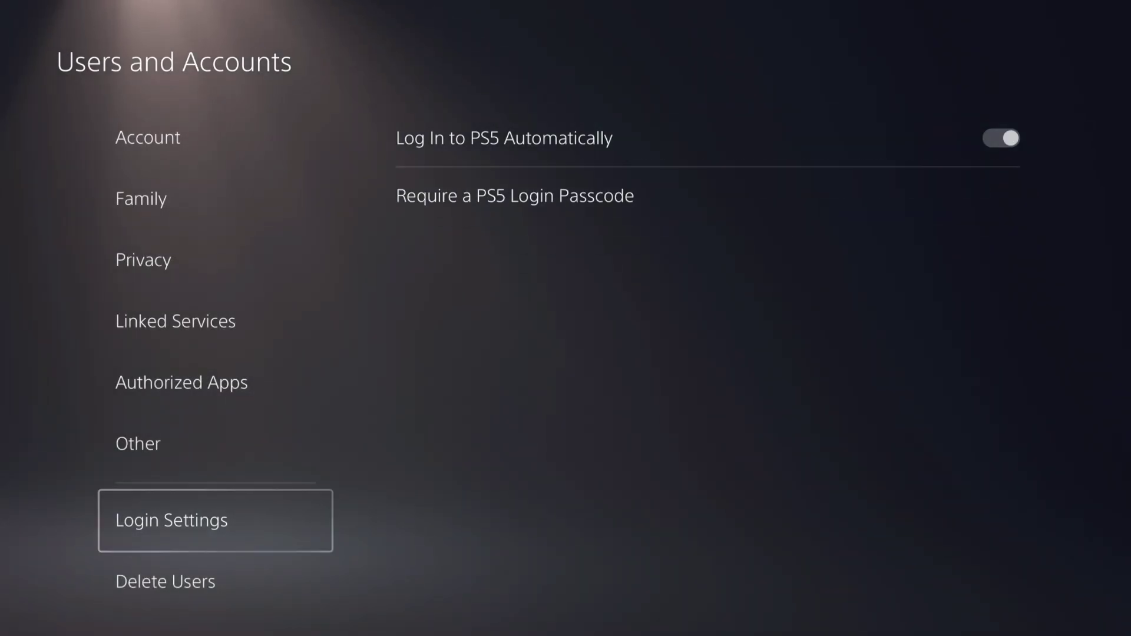
key("Escape")
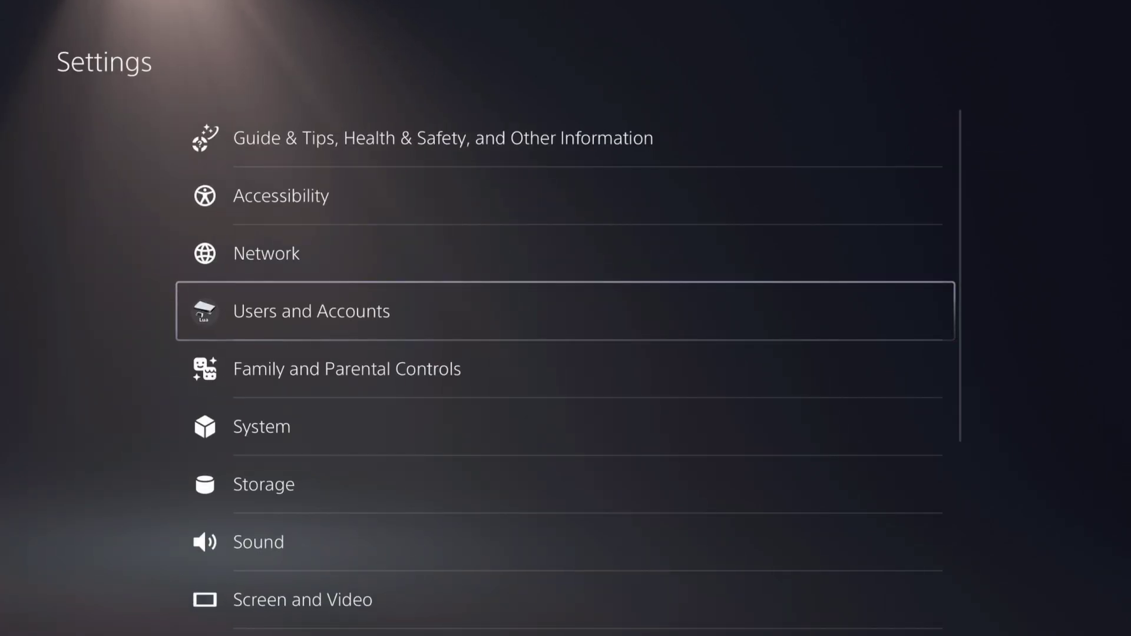
key("Down")
key("Down")
key("Return")
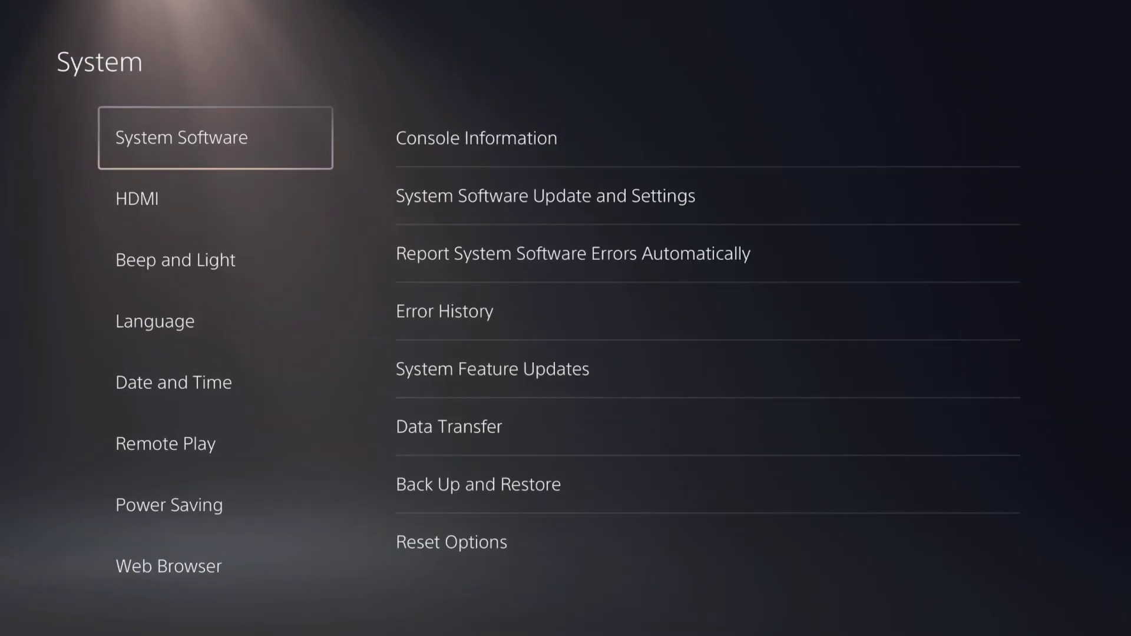
key("Right")
key("Return")
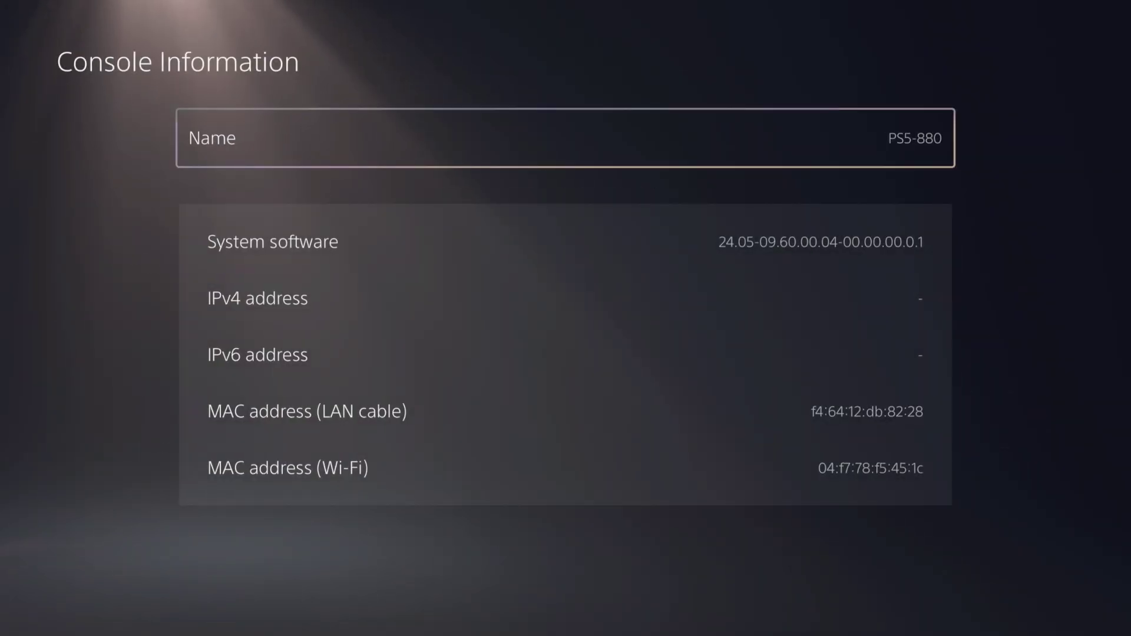
key("Escape")
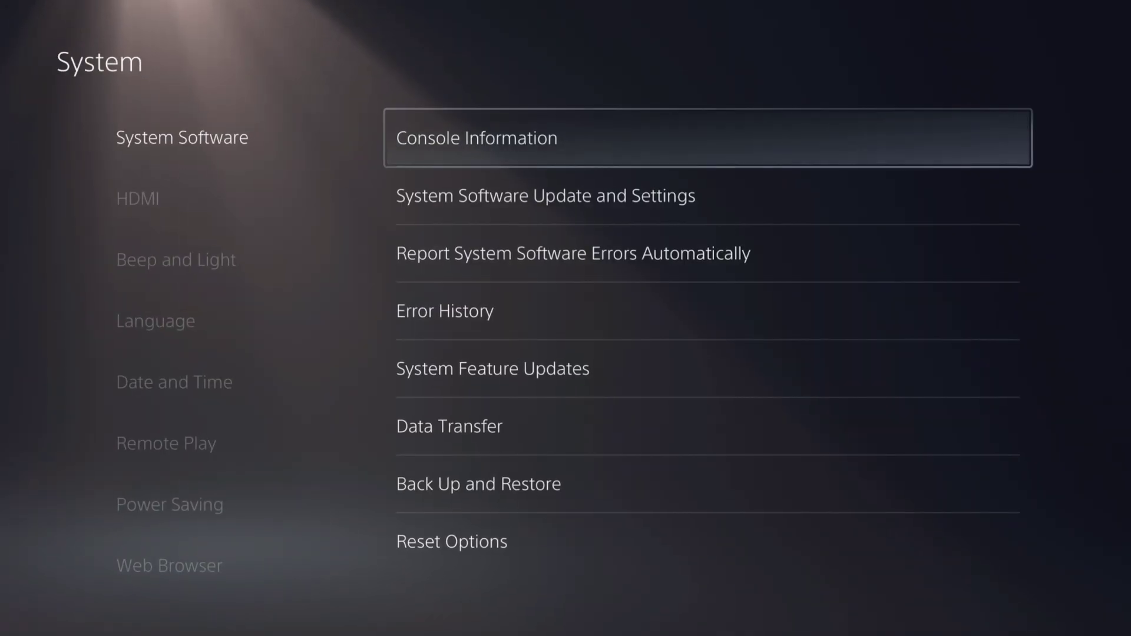
key("Left")
key("Escape")
key("Down")
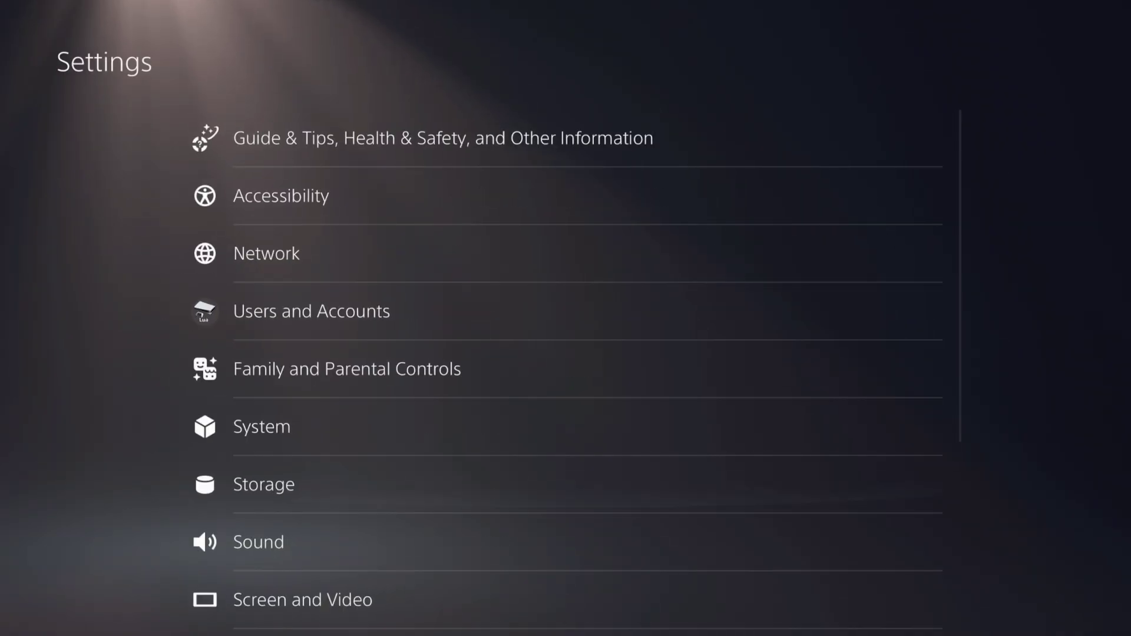
key("Return")
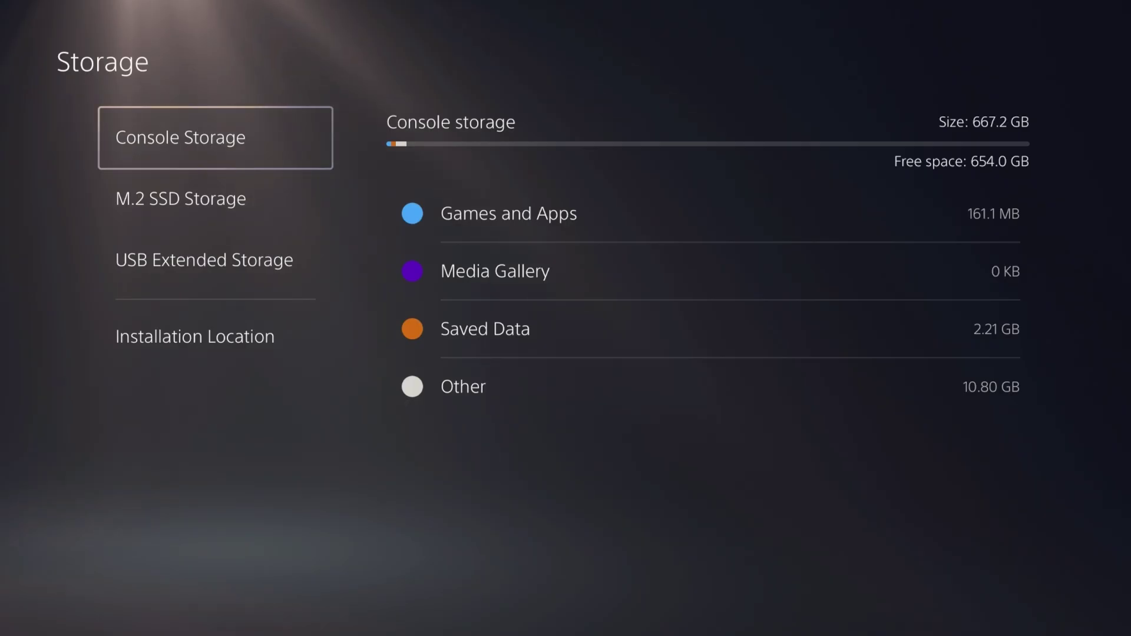
Review the installed Games and Apps list in Storage
key("Right")
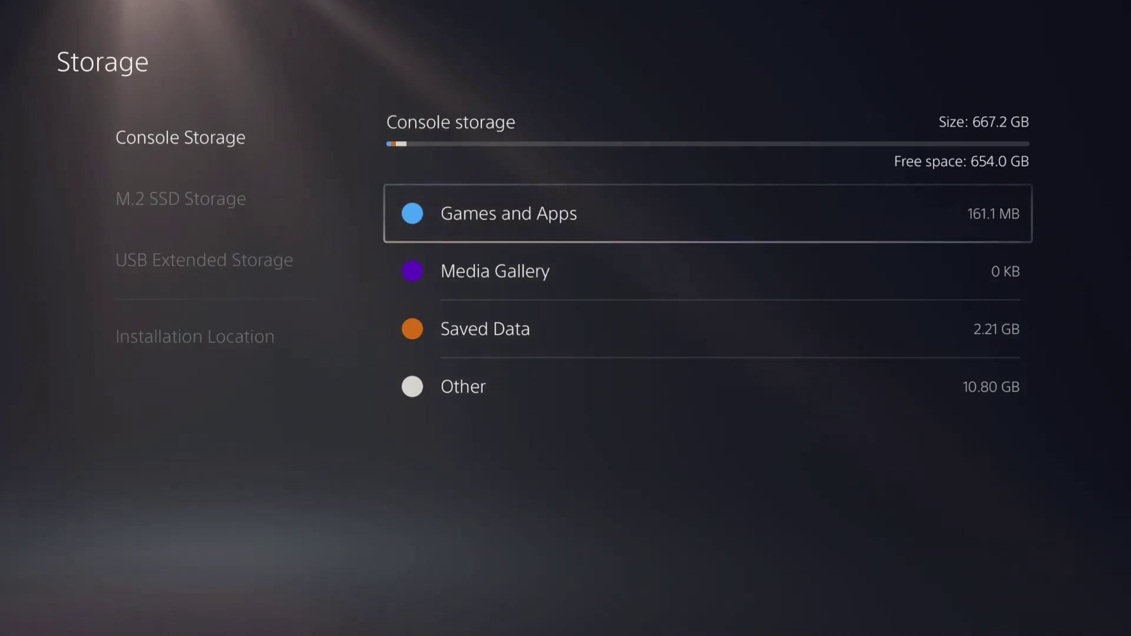
key("Return")
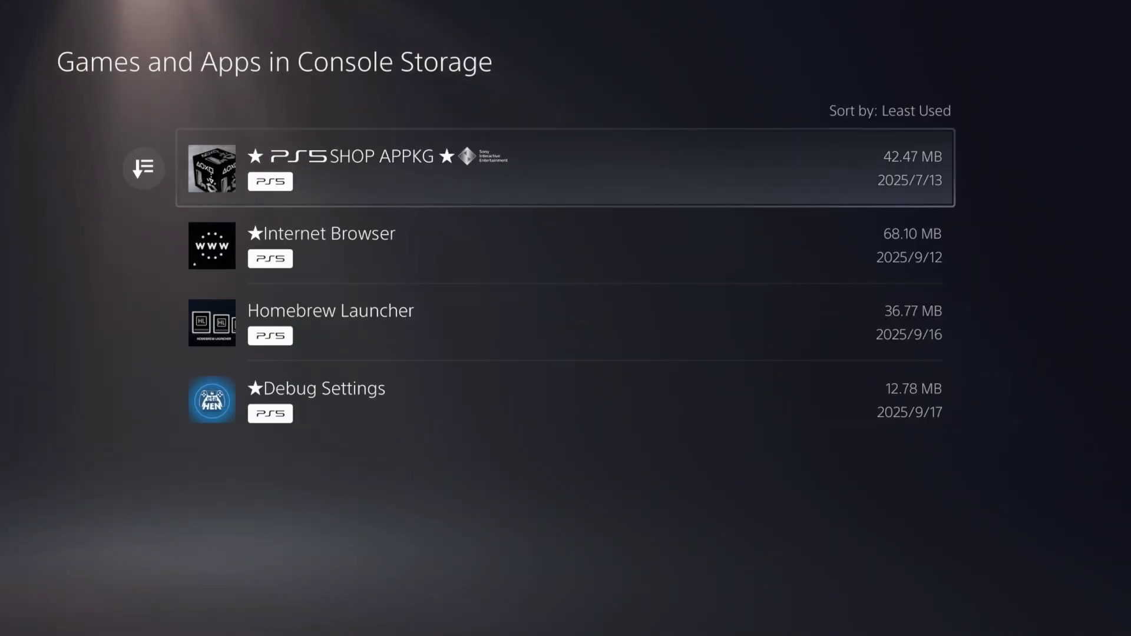
key("Escape")
Check the restored PS4 saved data (104.9 MB each), then switch home to Media
key("Down")
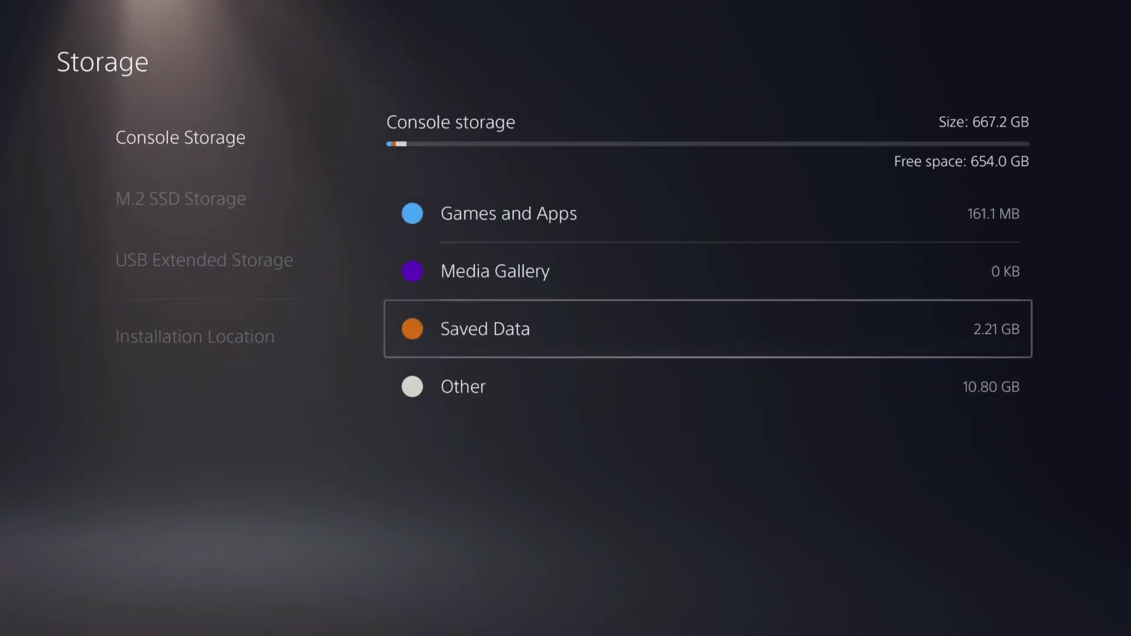
key("Return")
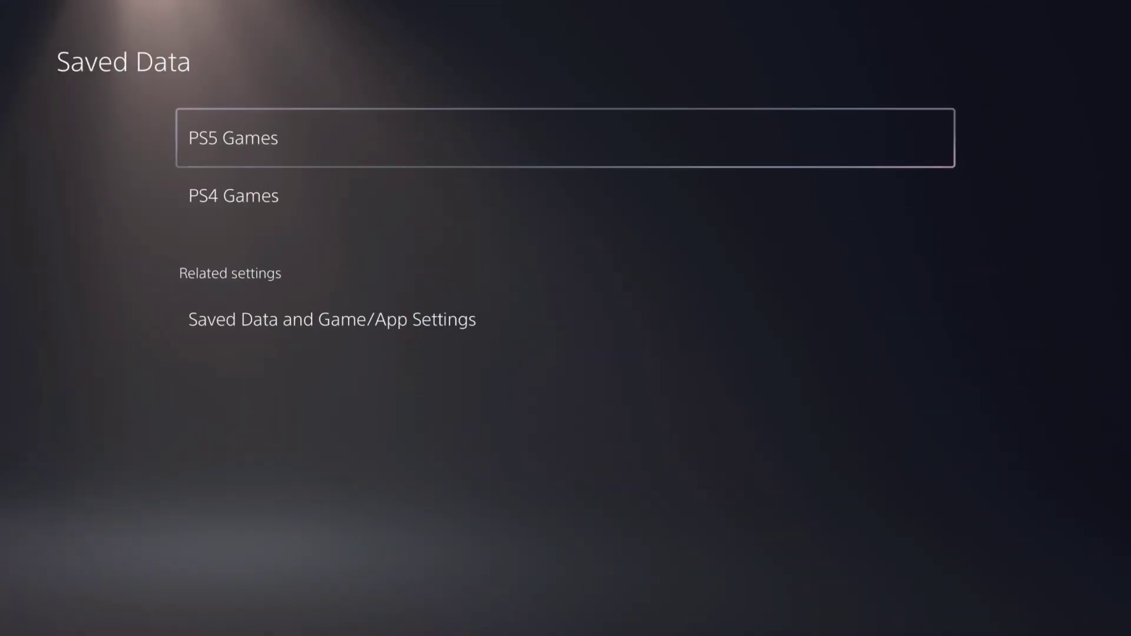
key("Escape")
key("Return")
key("Down")
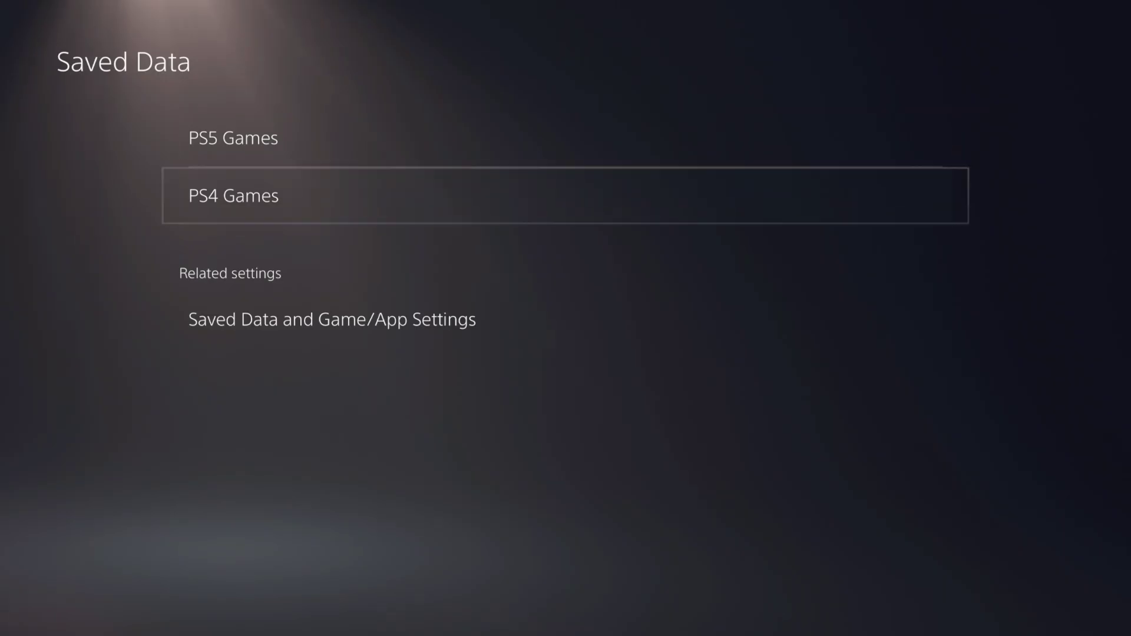
key("Return")
key("Down")
key("Down")
key("Down")
key("Down")
key("Down")
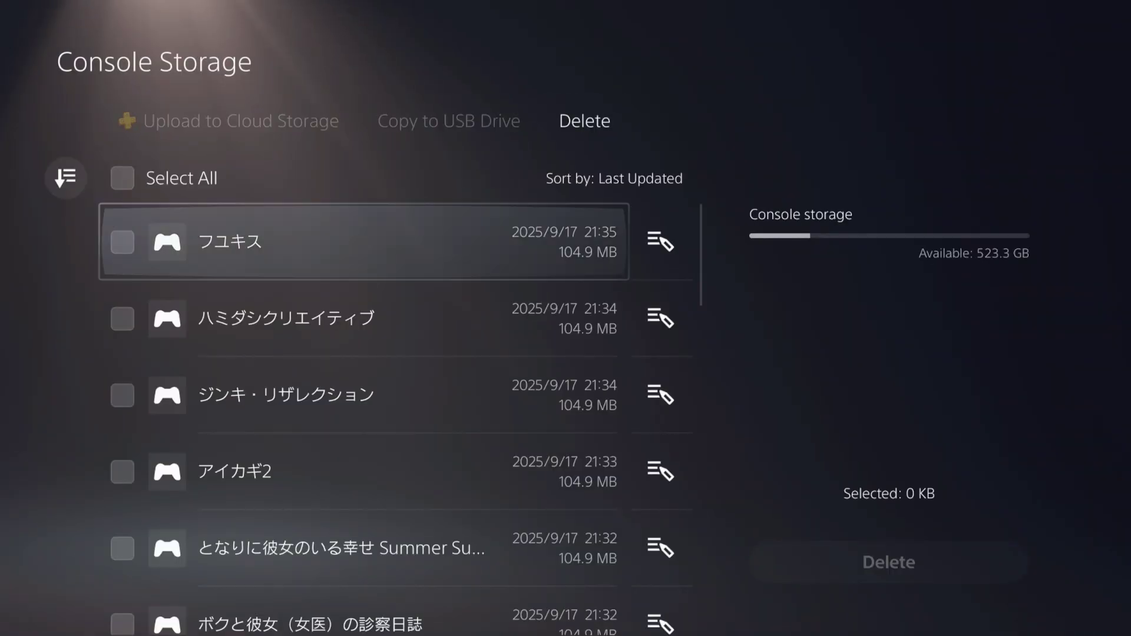
key("Down")
key("Down")
key("Down")
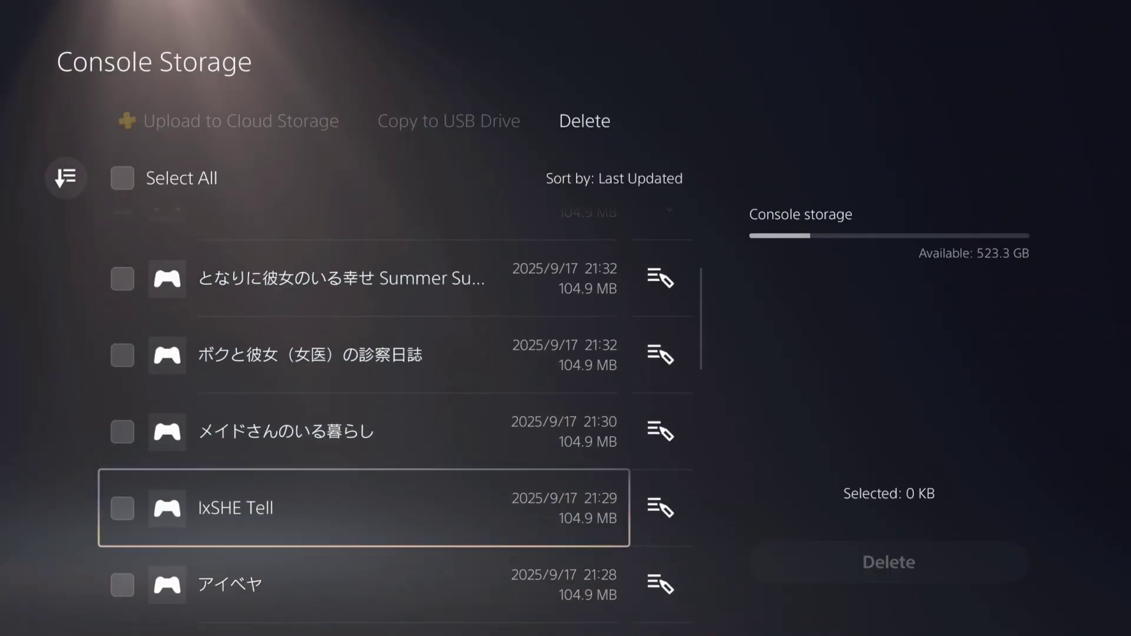
key("Escape")
key("Escape")
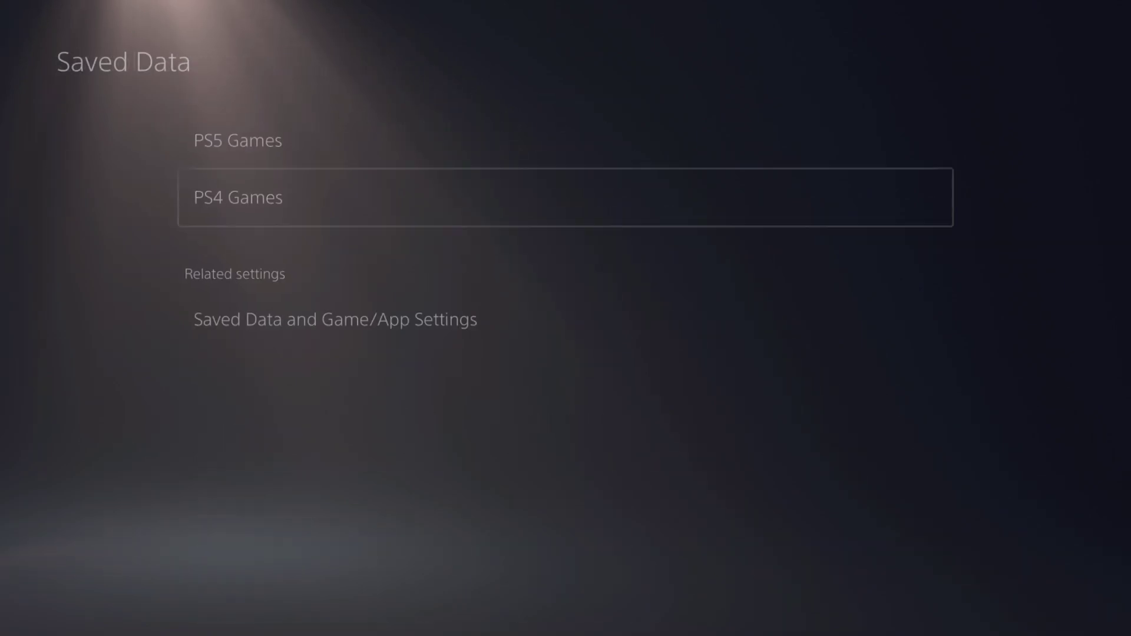
key("Escape")
key("Escape")
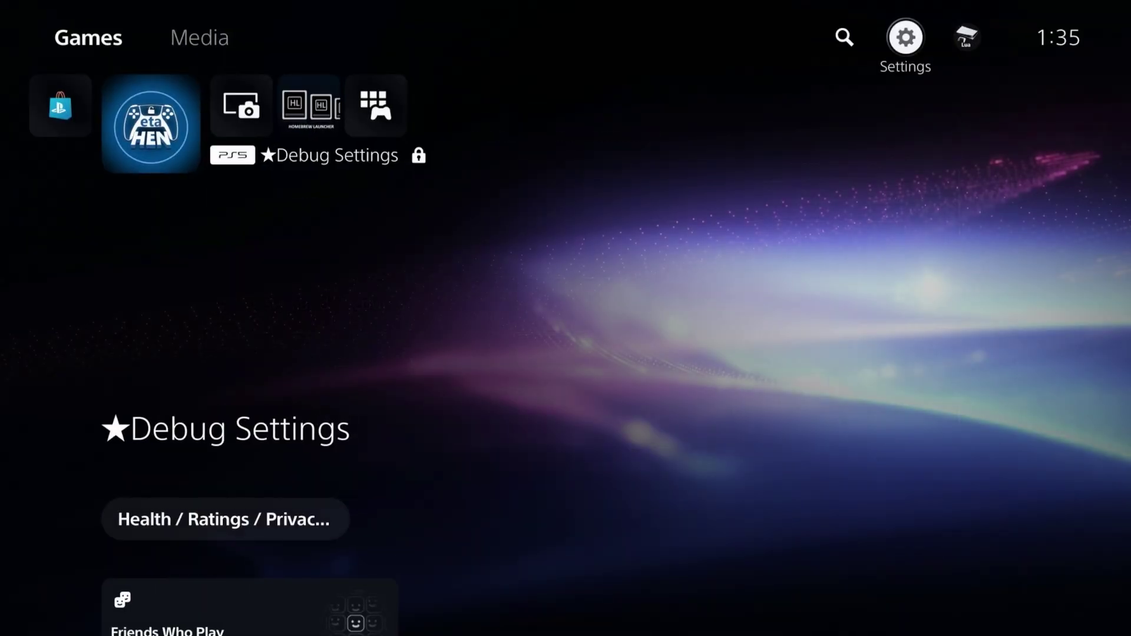
key("Left")
key("Left")
key("Return")
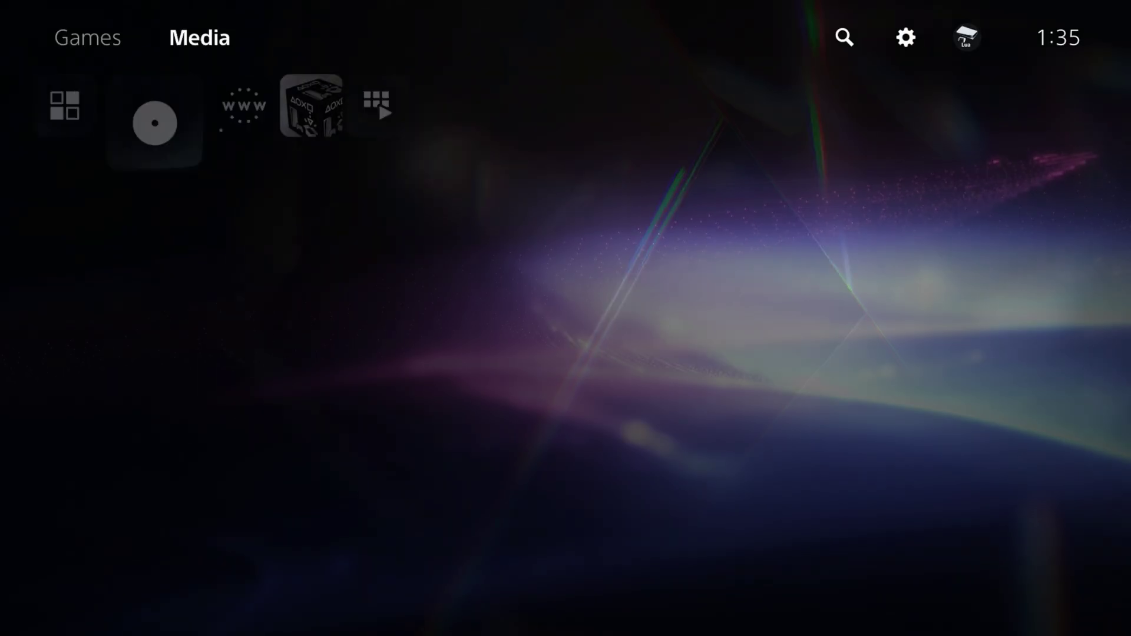
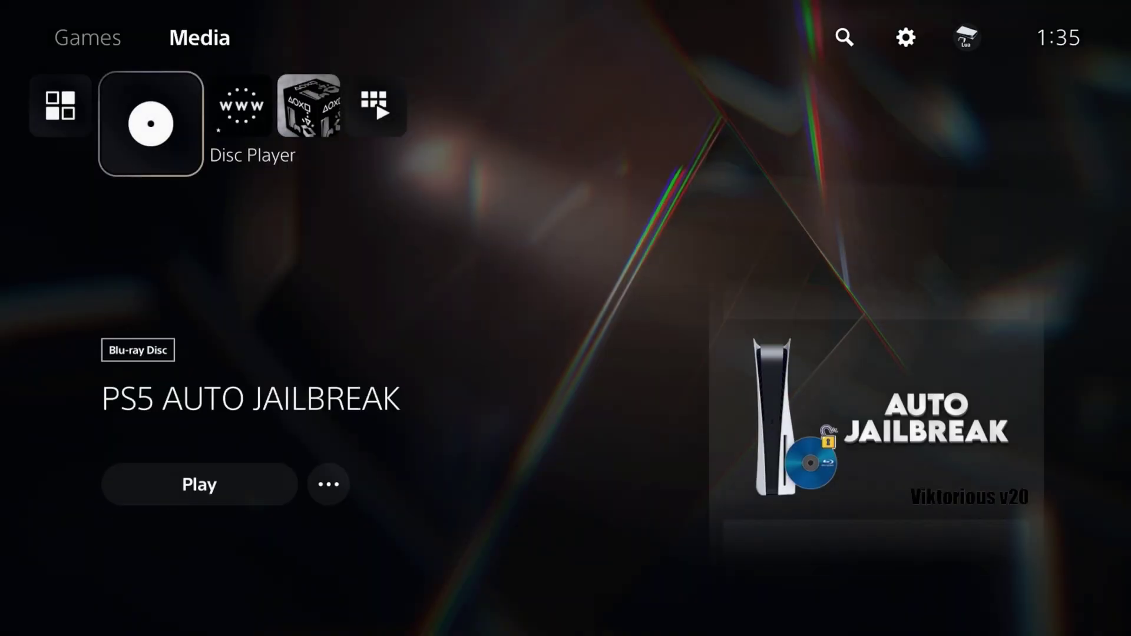
Open the PS5 AUTO JAILBREAK disc's player page, then leave it to return home
key("Down")
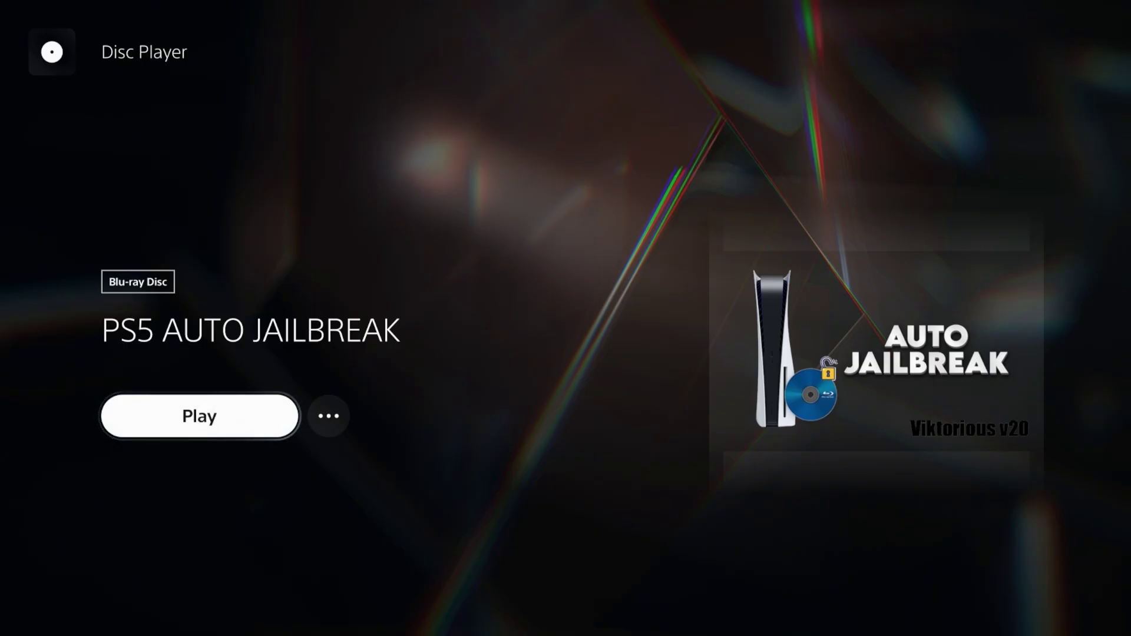
key("Escape")
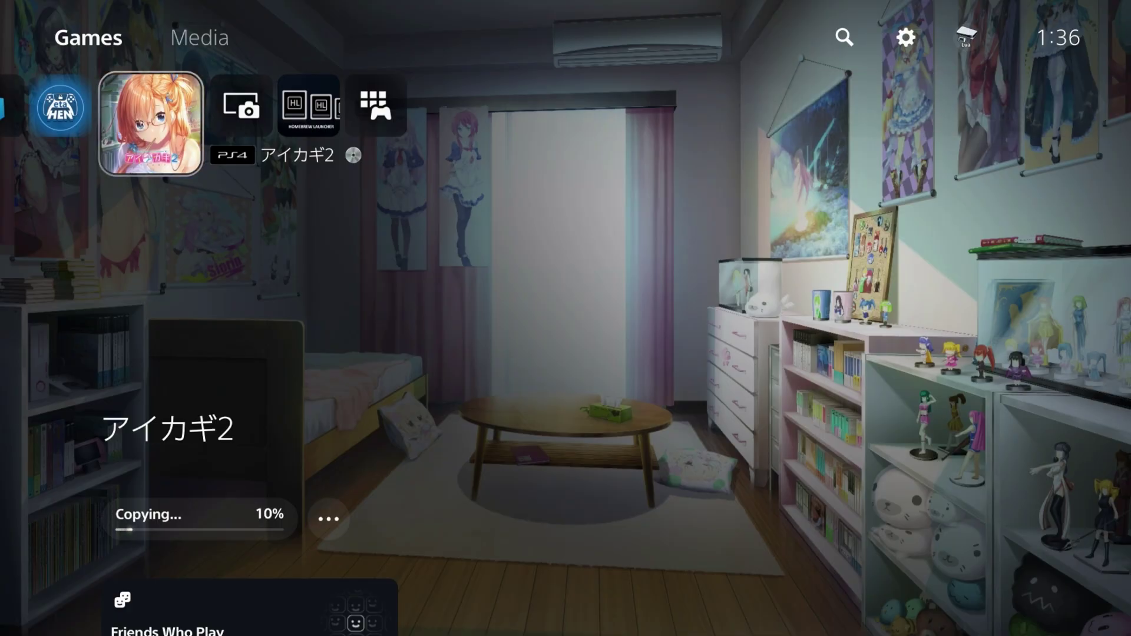
Switch the home screen over to the Media apps
key("Return")
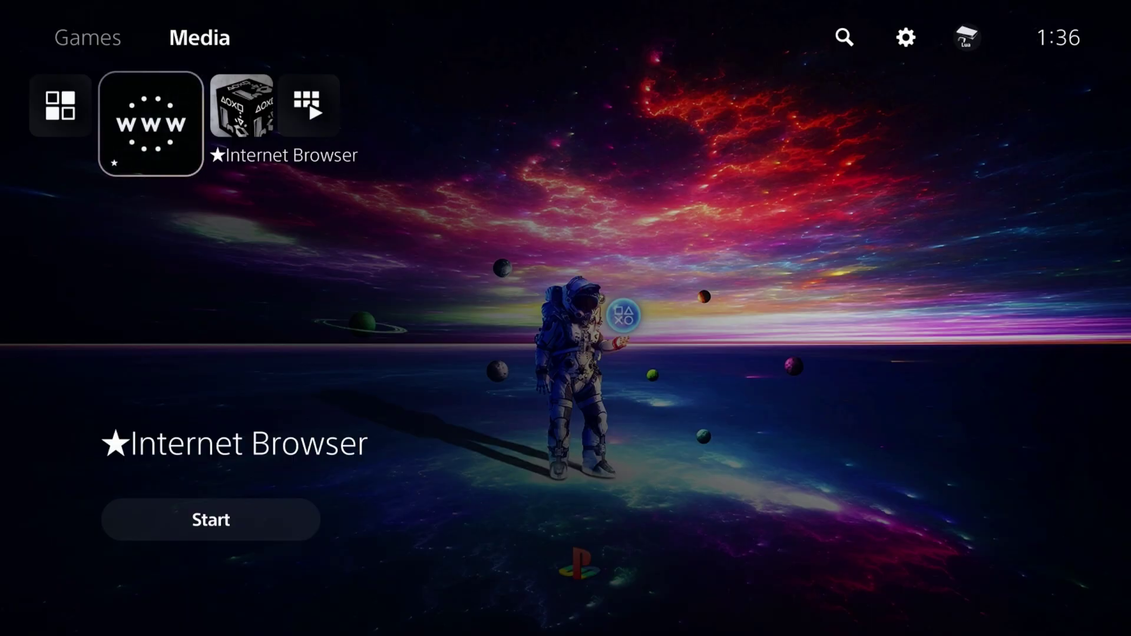
Browse the Media apps, then return to Games and select the ready-to-play アイカギ2
key("Right")
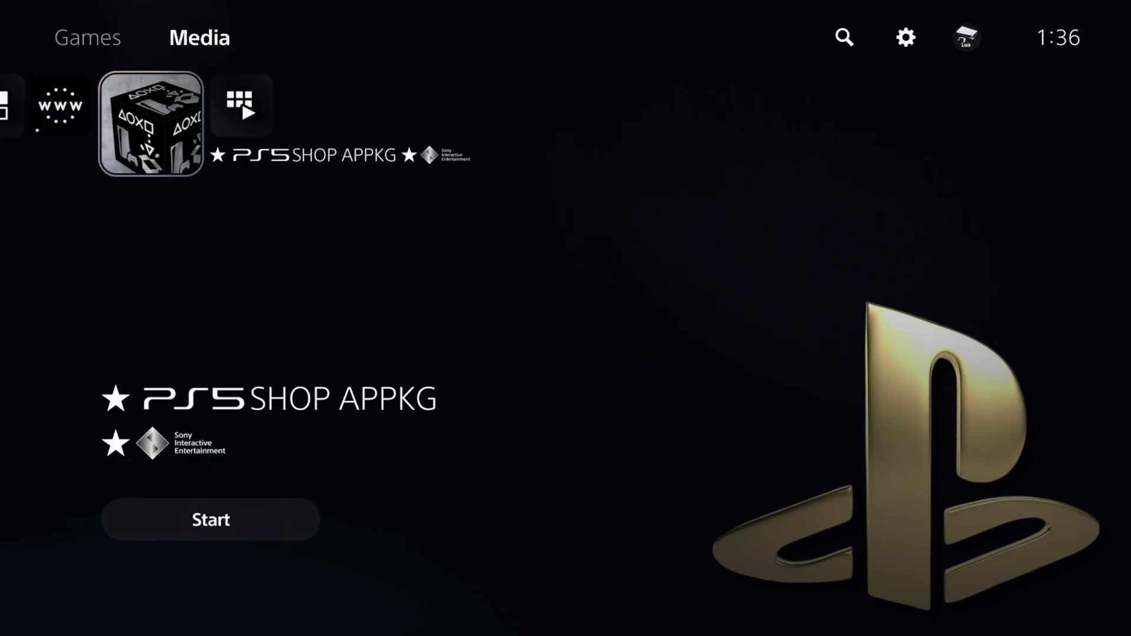
key("Right")
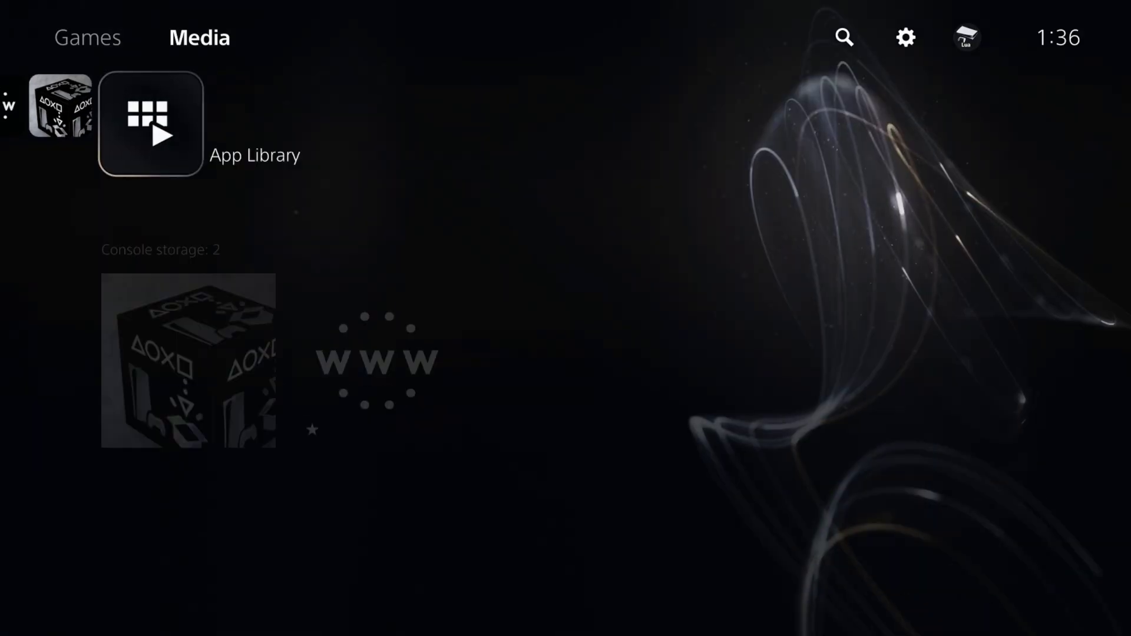
key("Left")
key("Left")
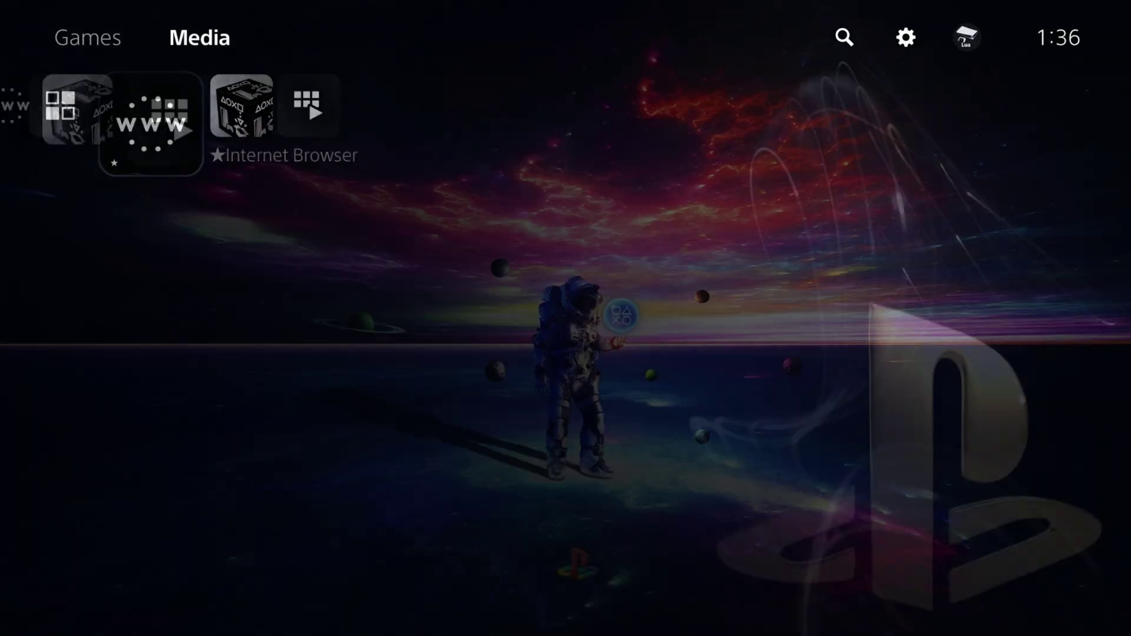
key("Left")
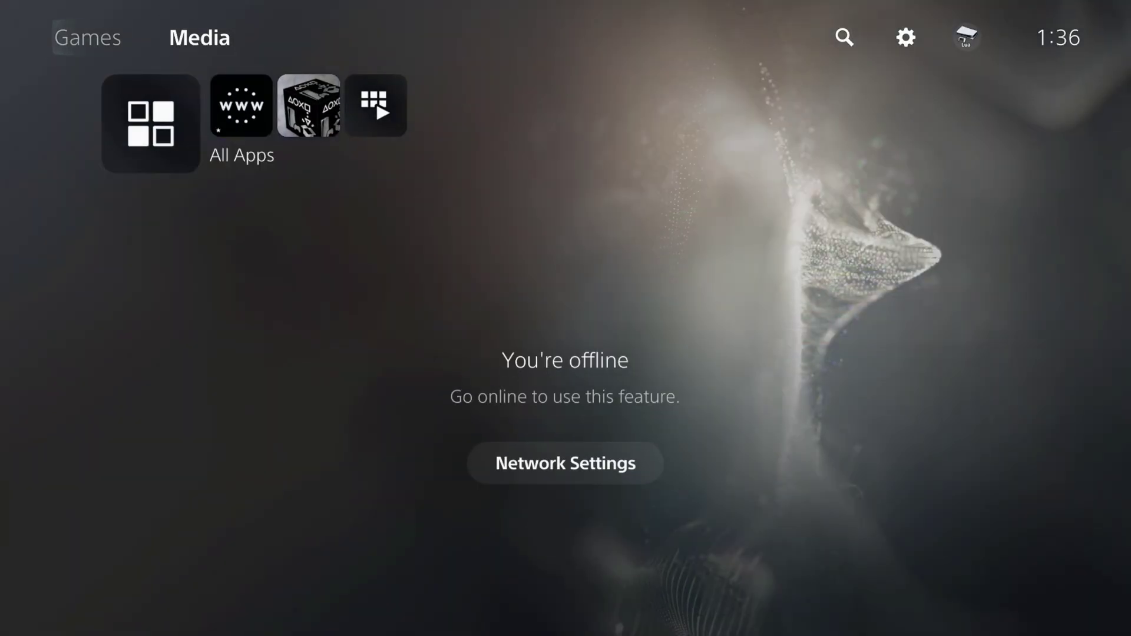
key("Return")
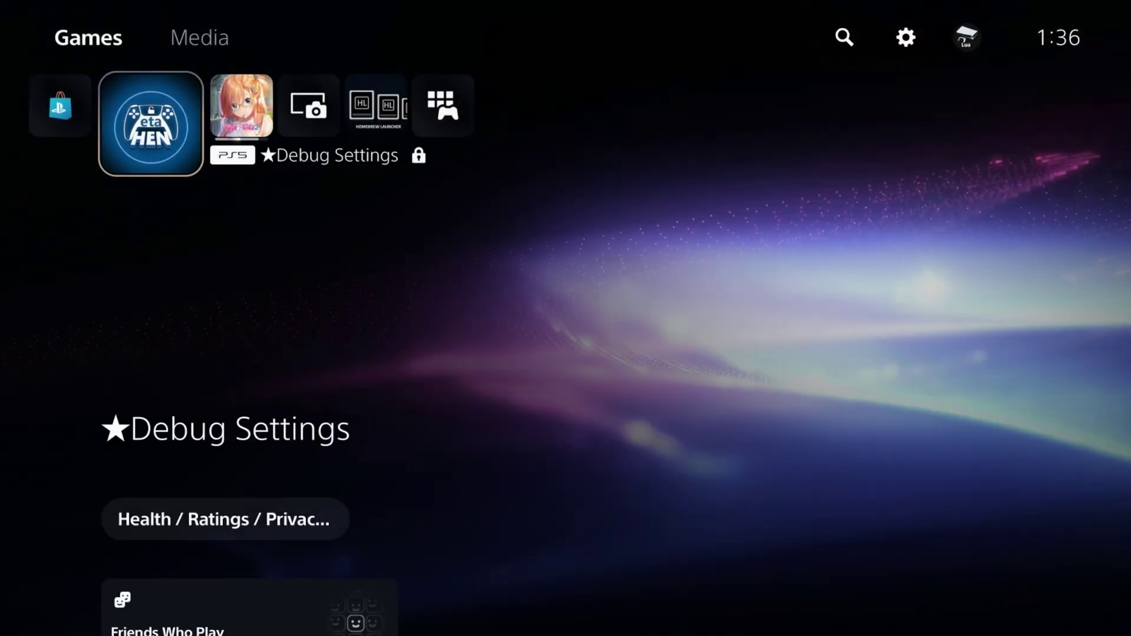
key("Right")
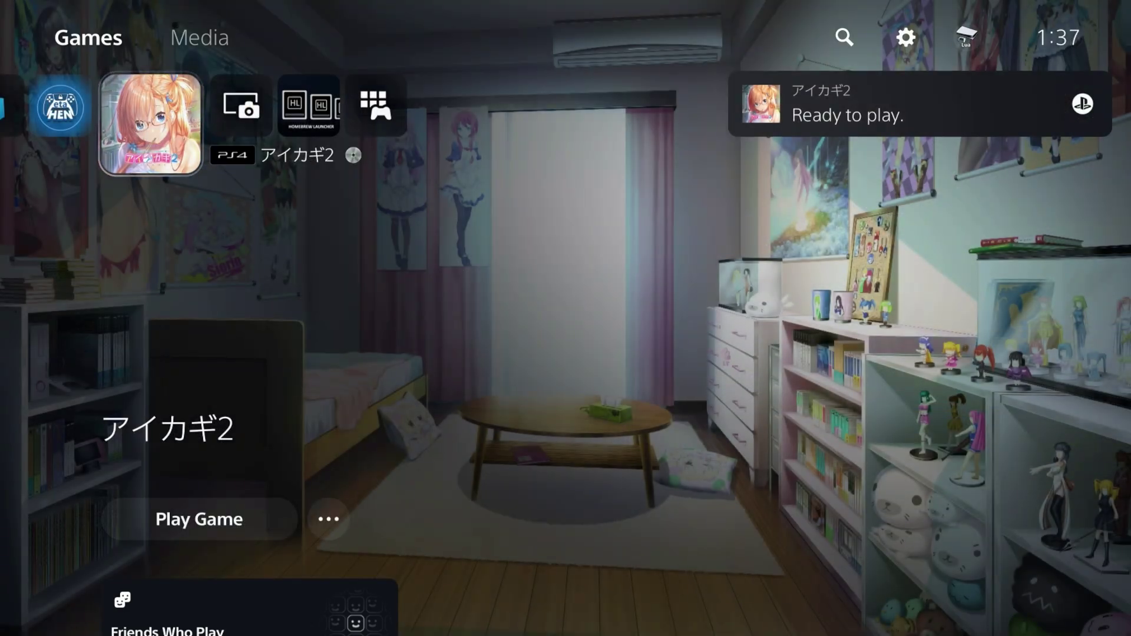
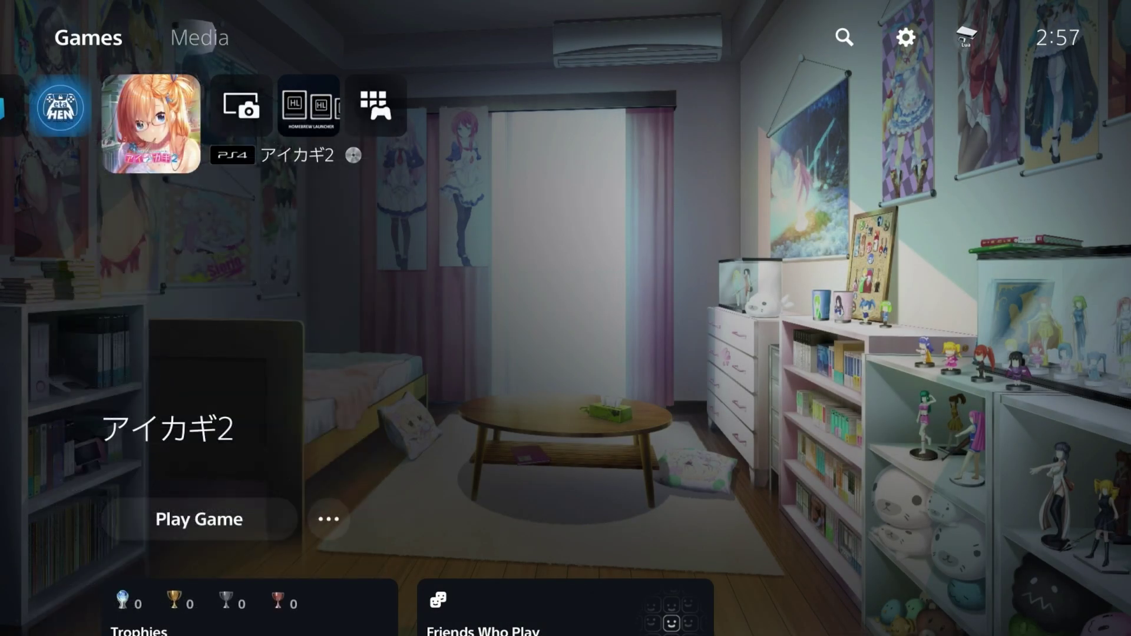
Open system Settings, enter etaHEN's Debug Settings Toolbox, then close it back to Settings
key("Up")
key("Right")
key("Right")
key("Right")
key("Return")
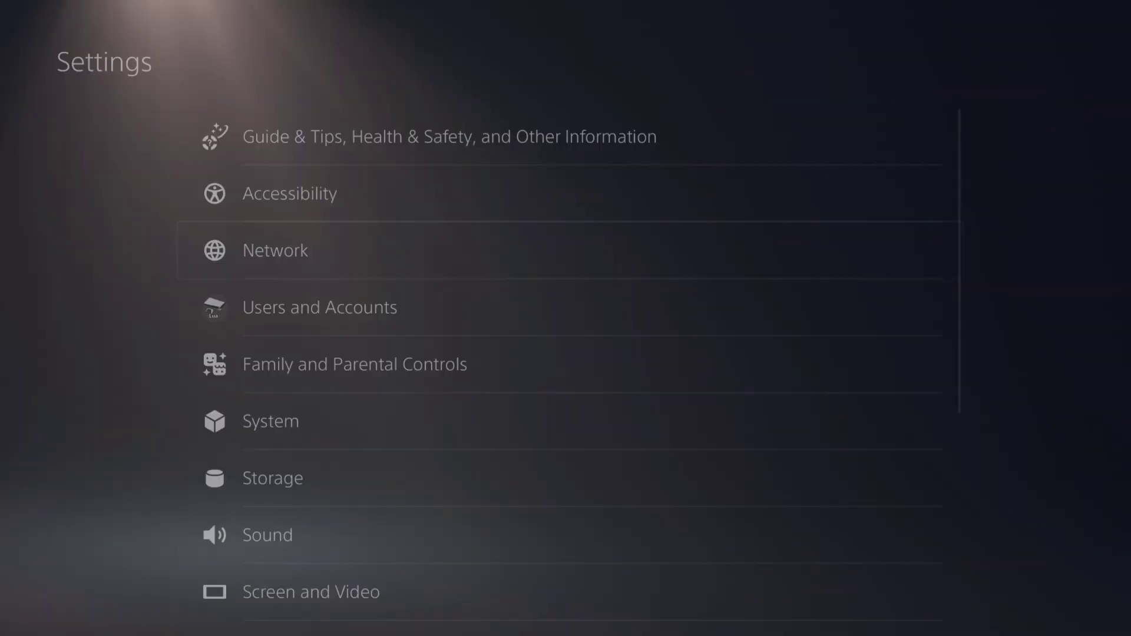
key("Down")
key("Down")
key("Down")
key("Down")
key("Down")
key("Down")
key("Down")
key("Down")
key("Down")
key("Down")
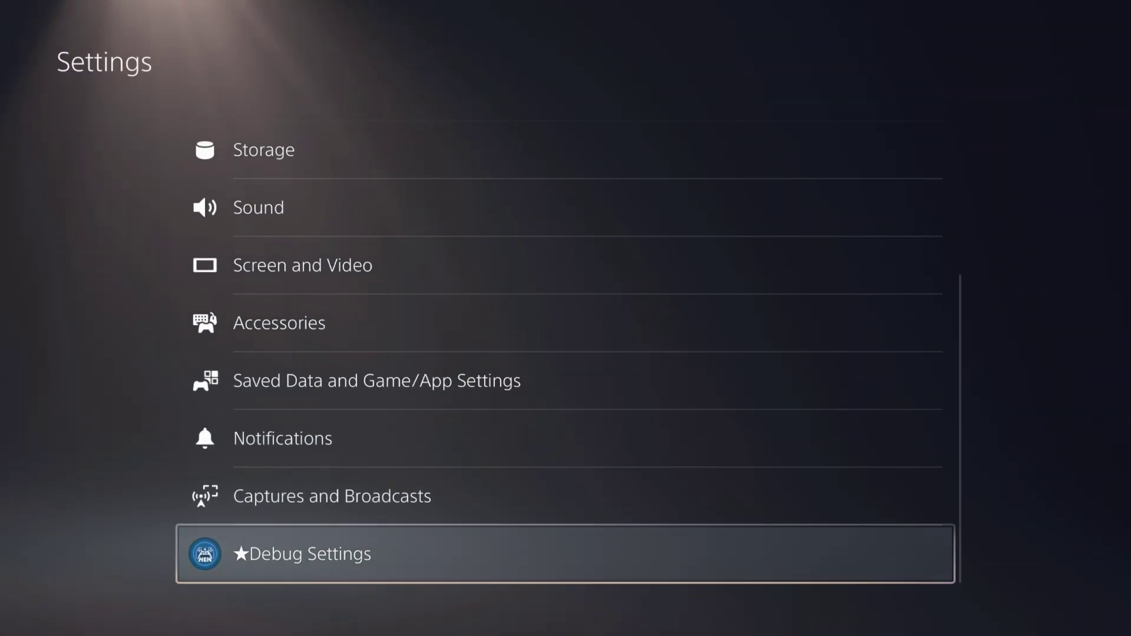
key("Return")
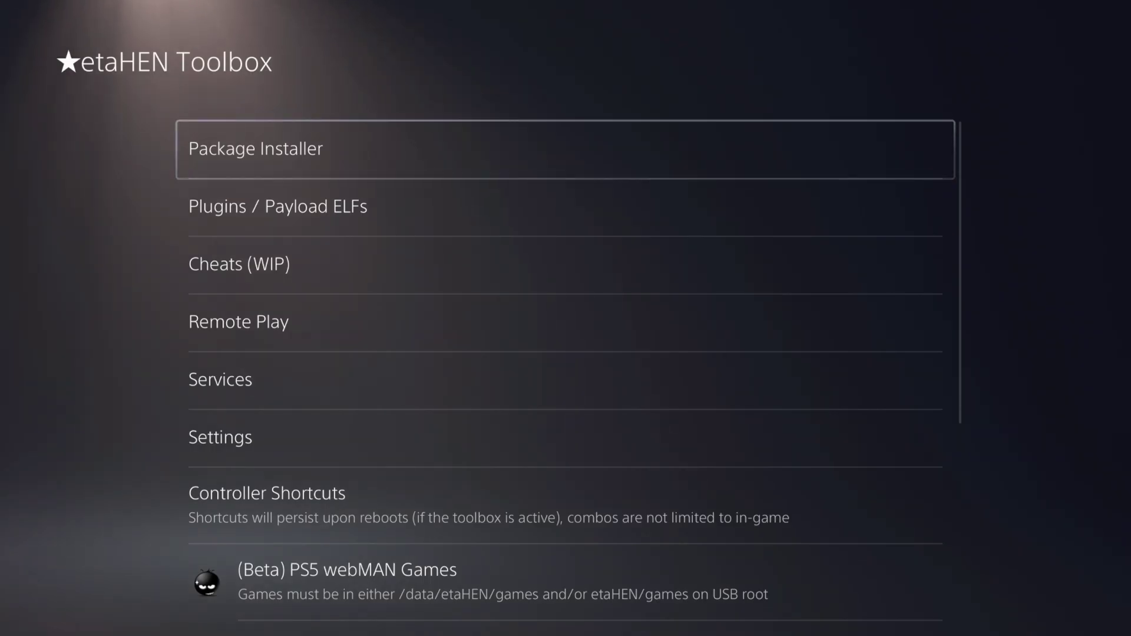
key("Escape")
key("Escape")
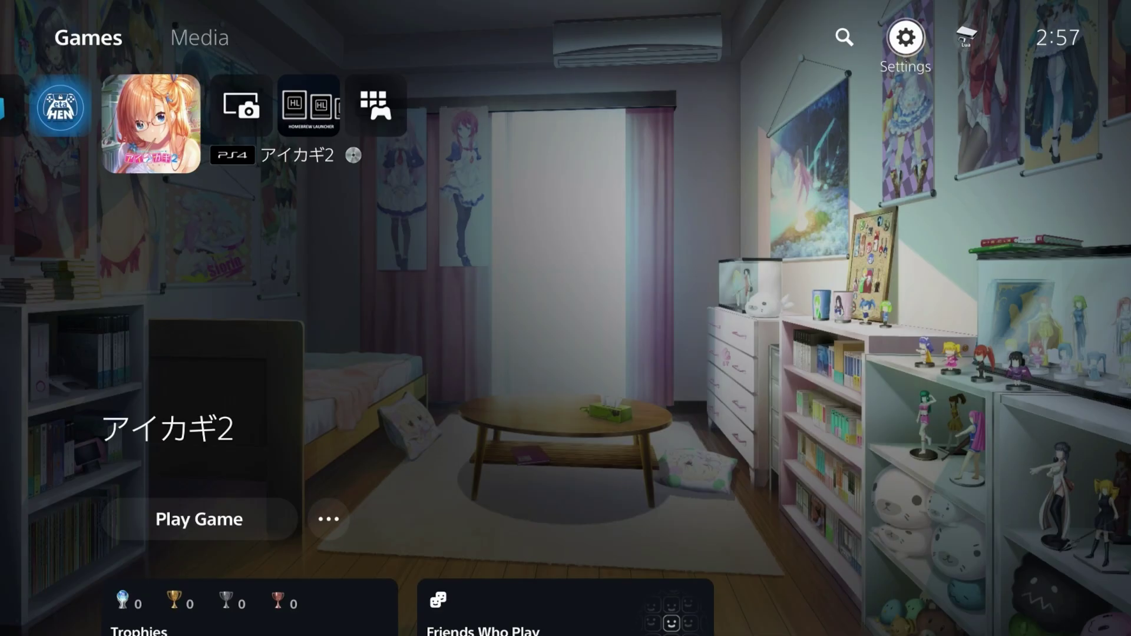
Return to the games row past the アイカギ2 tile, then head back up to the Settings gear
key("Left")
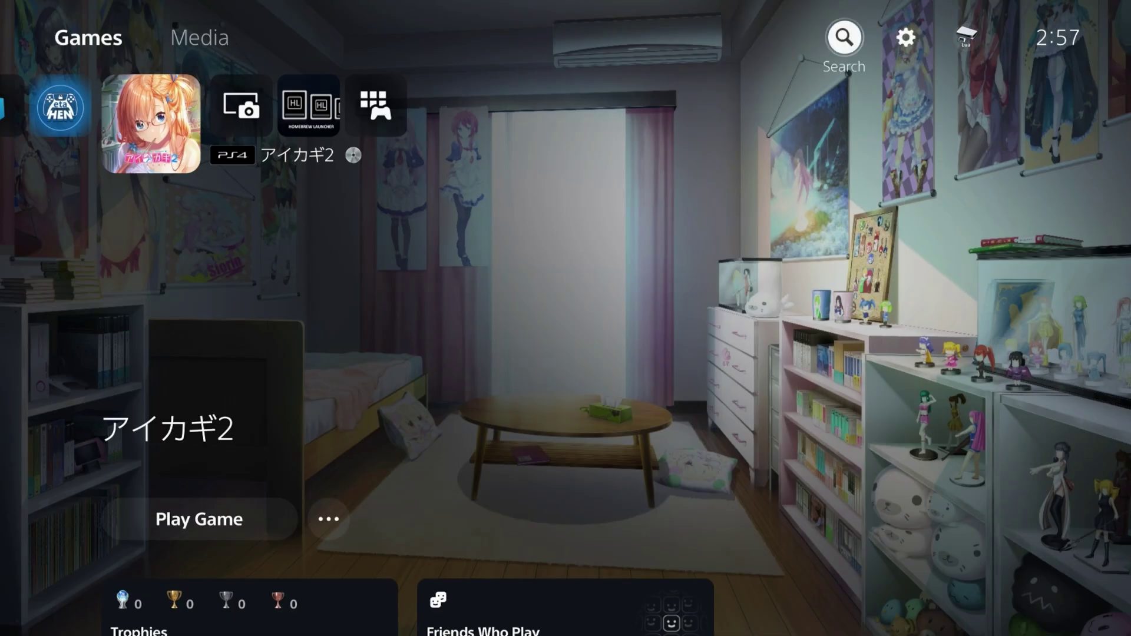
key("Down")
key("Left")
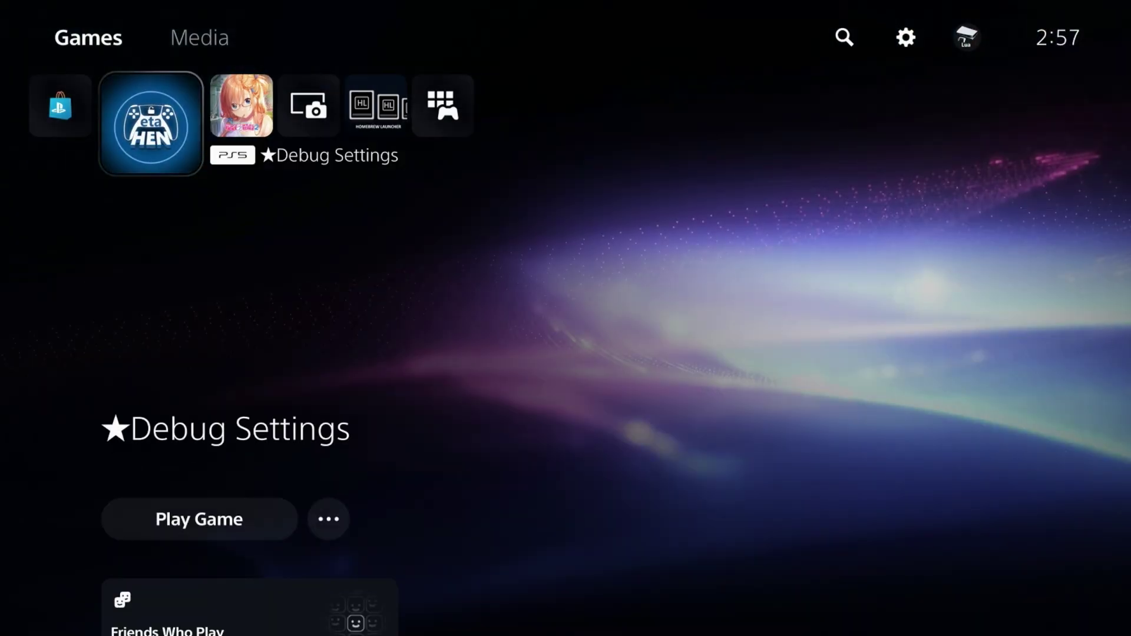
key("Right")
key("Up")
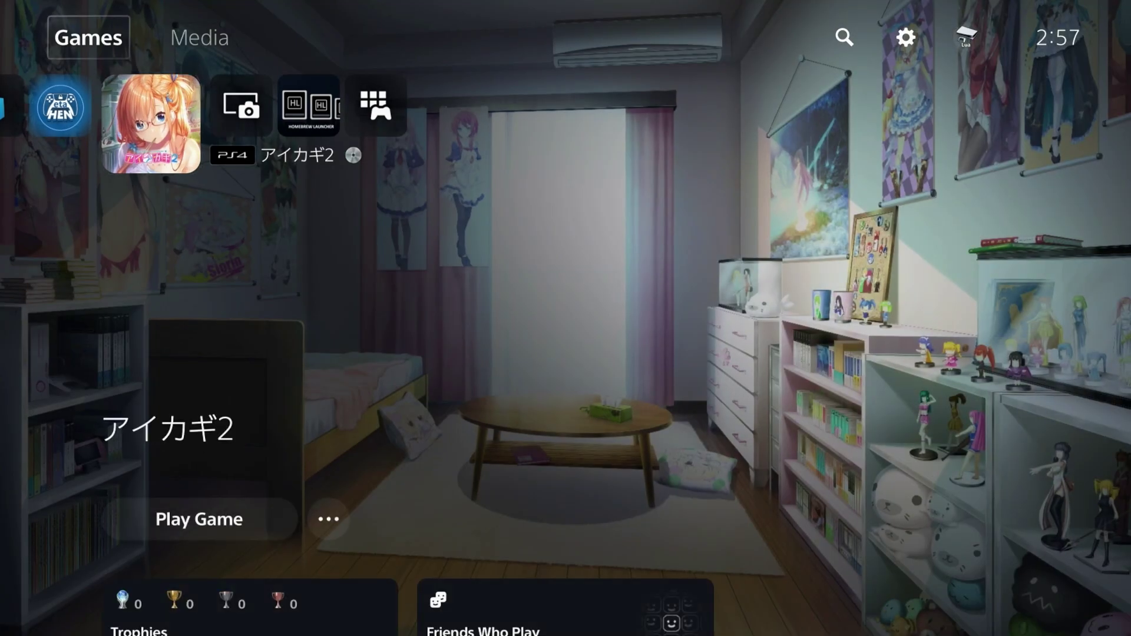
key("Right")
key("Right")
key("Right")
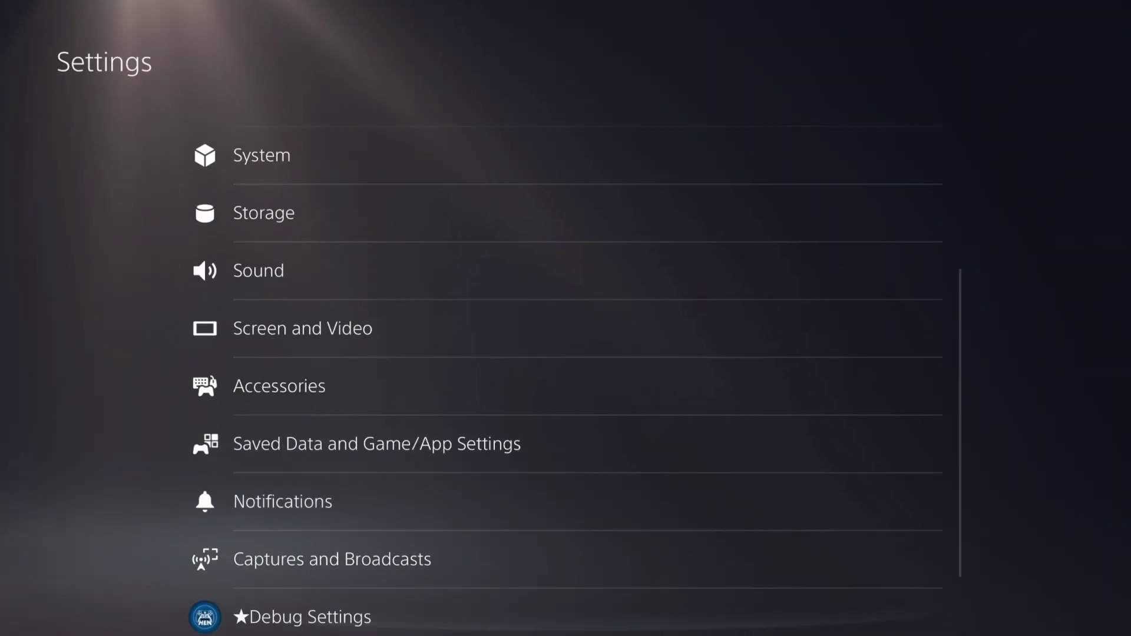
Open the etaHEN Package Installer and review the High on Life game, High on Knife DLC and update packages
key("Return")
key("Return")
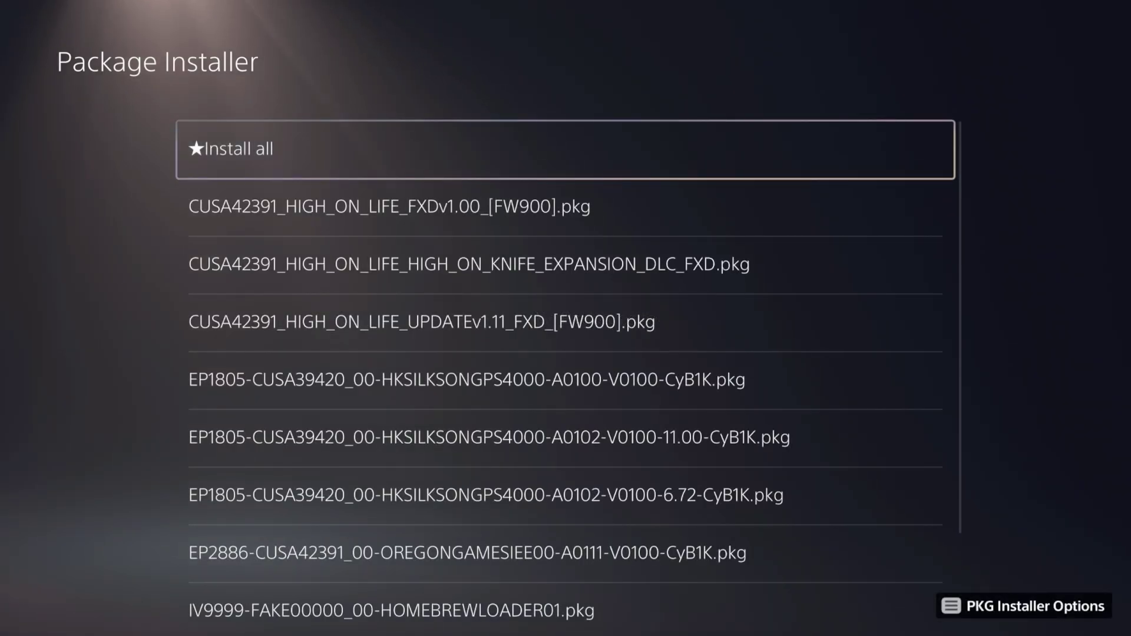
left_click(566, 207)
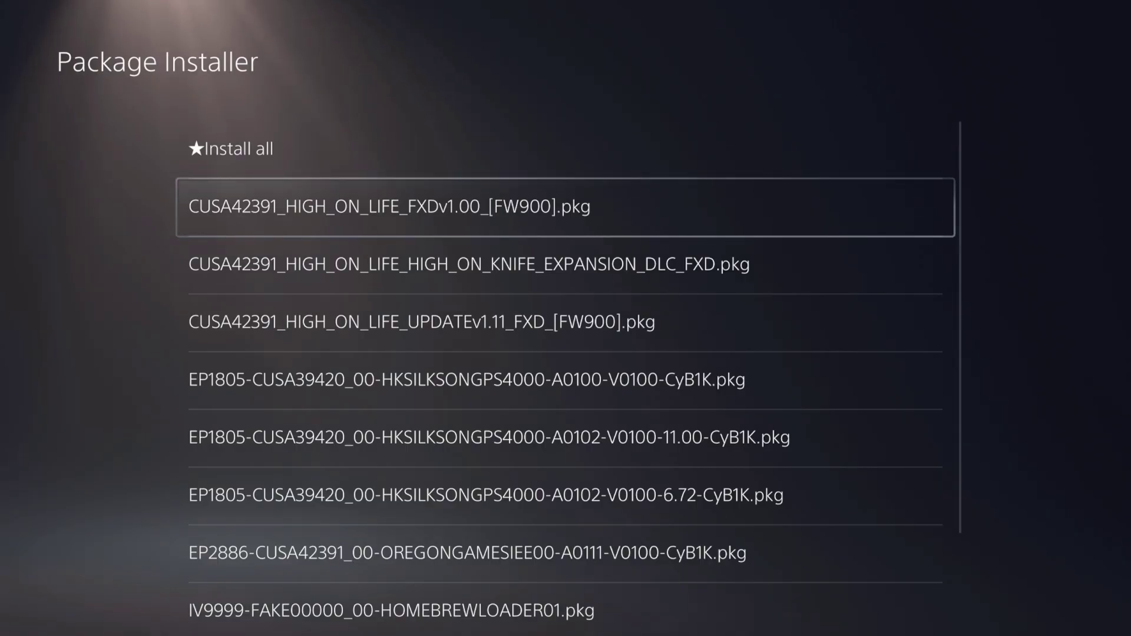
left_click(566, 264)
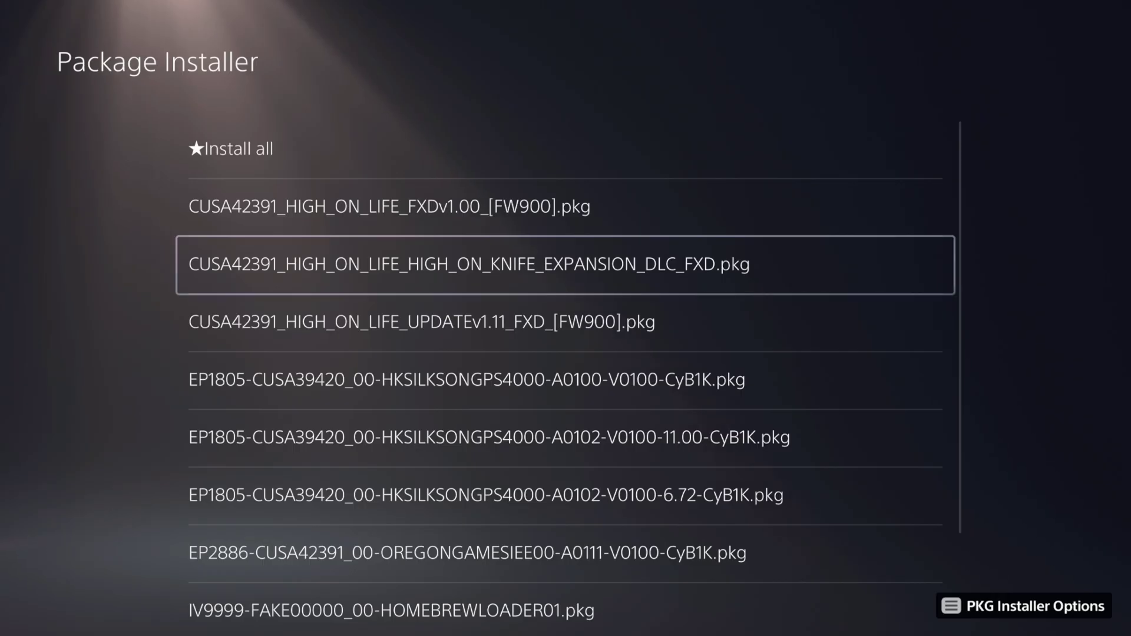
key("Down")
key("Down")
key("Up")
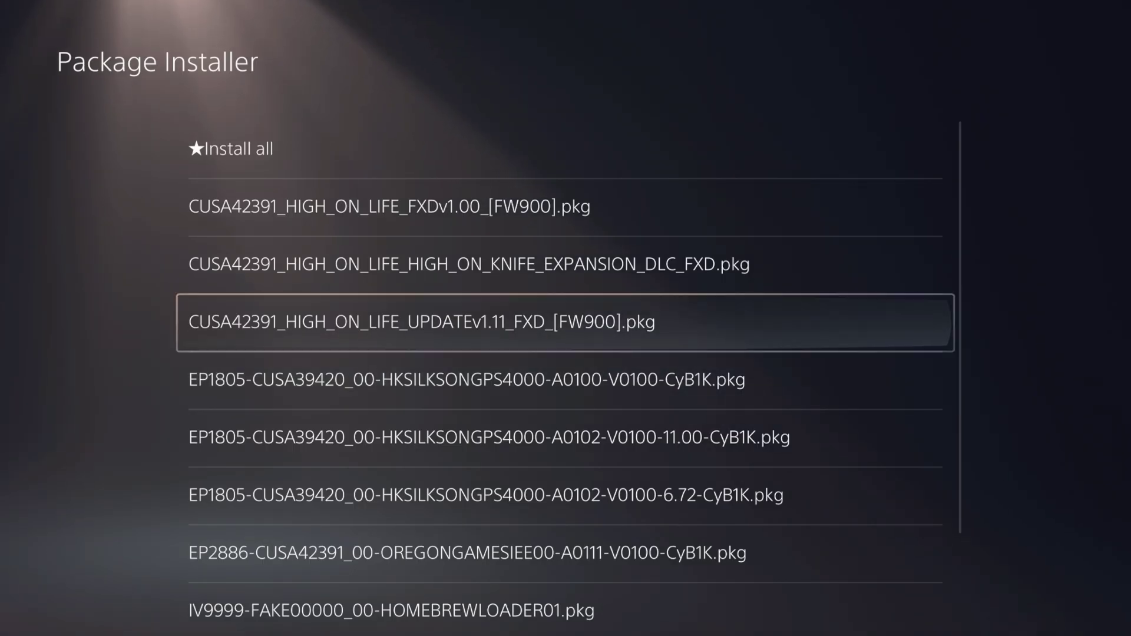
Review the Silksong 11.00 and 6.72 packages, then choose ★Install all
key("Down")
key("Down")
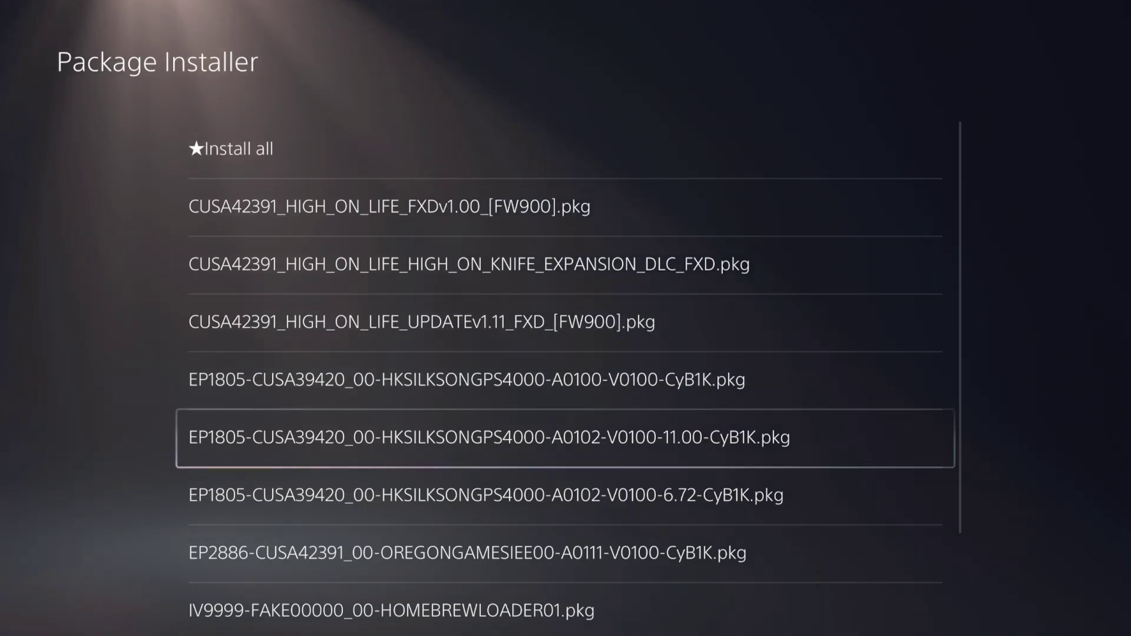
key("Down")
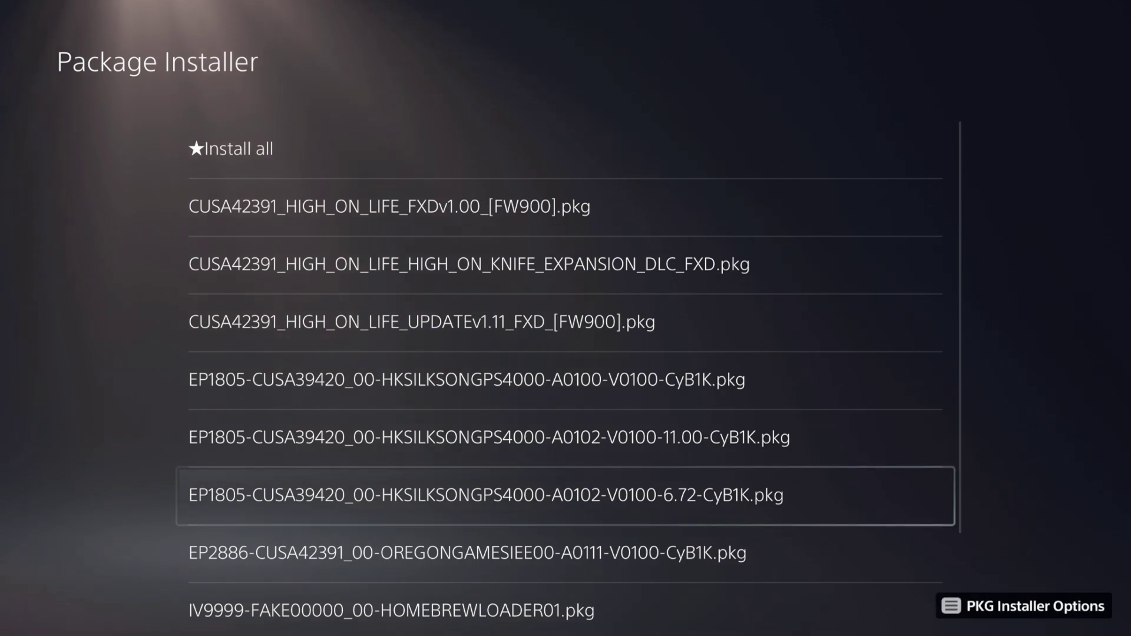
key("Down")
key("Down")
key("Down")
key("Down")
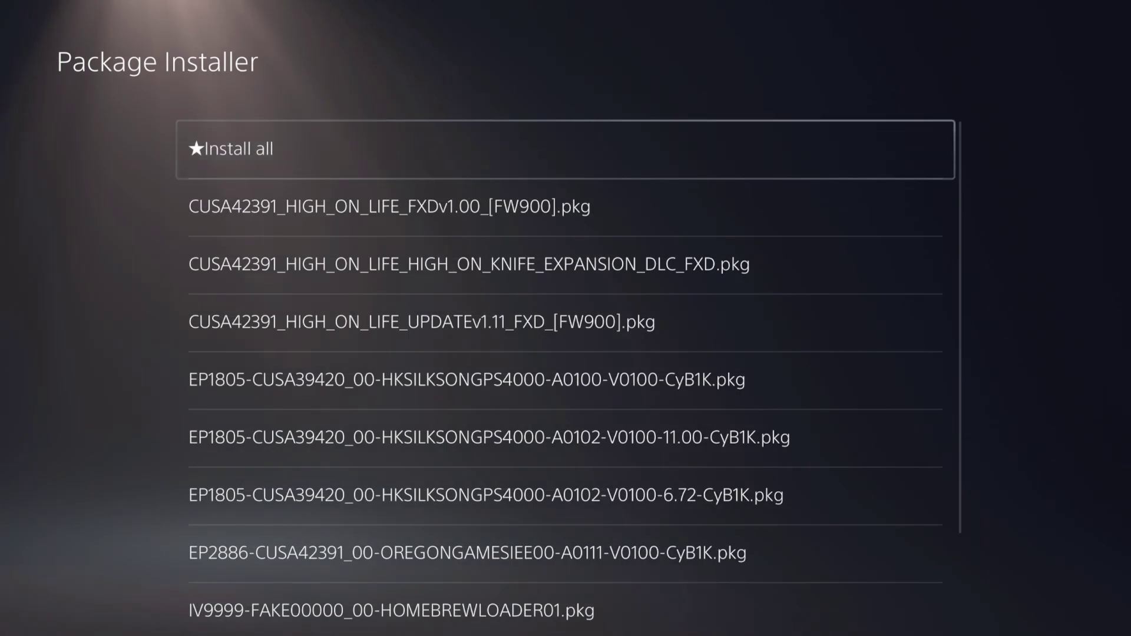
key("Return")
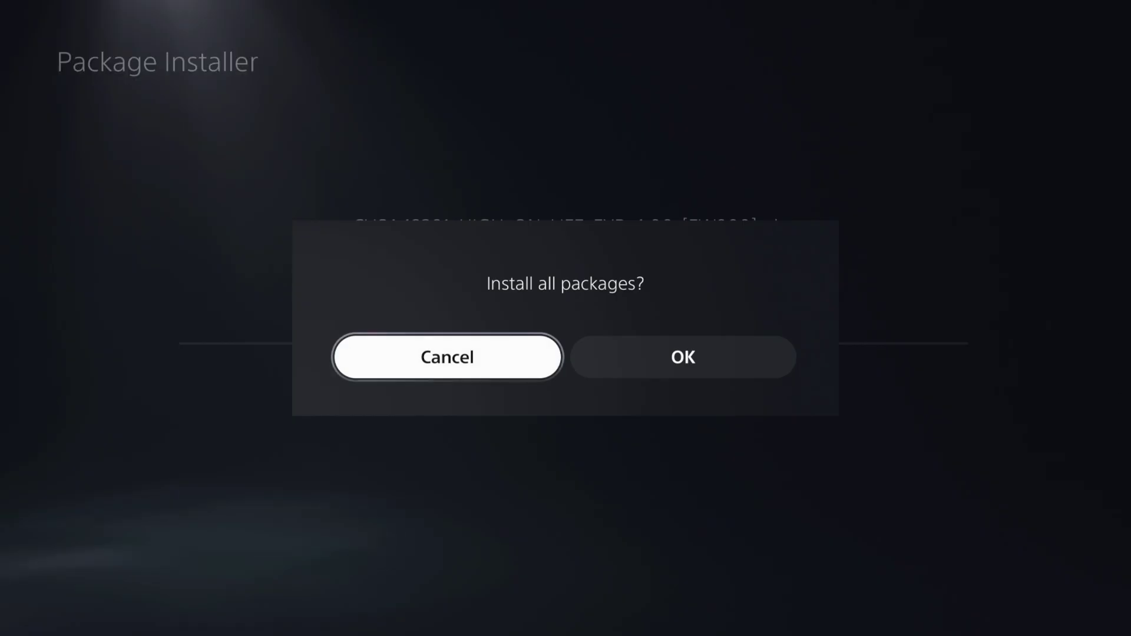
Confirm OK to install all nine packages, then select High on Life on the home screen
key("Right")
key("Return")
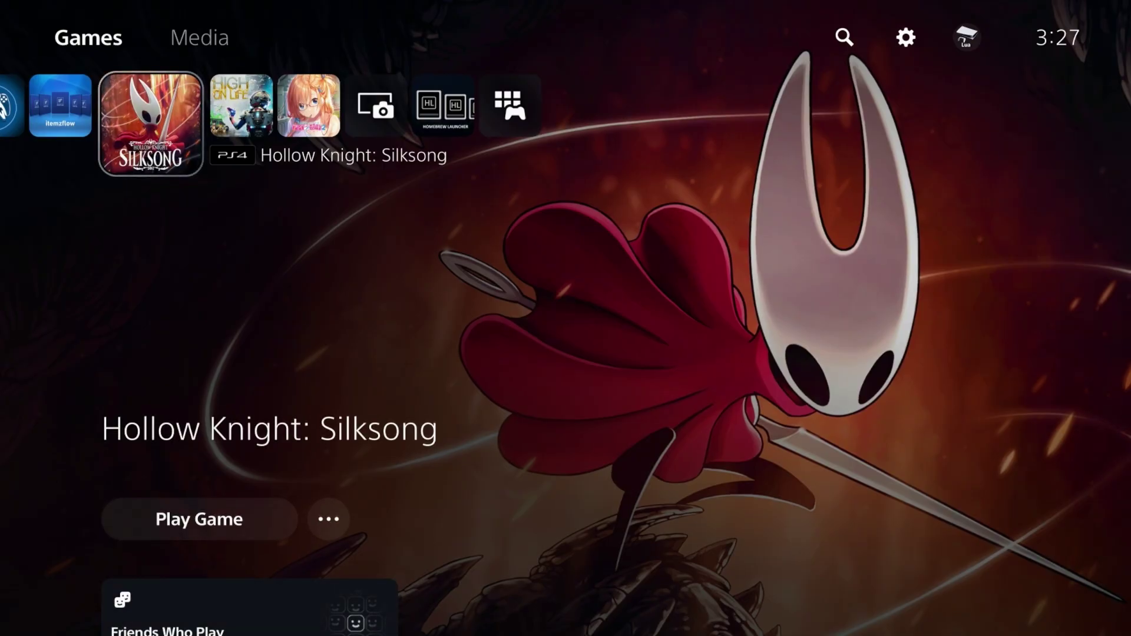
key("Right")
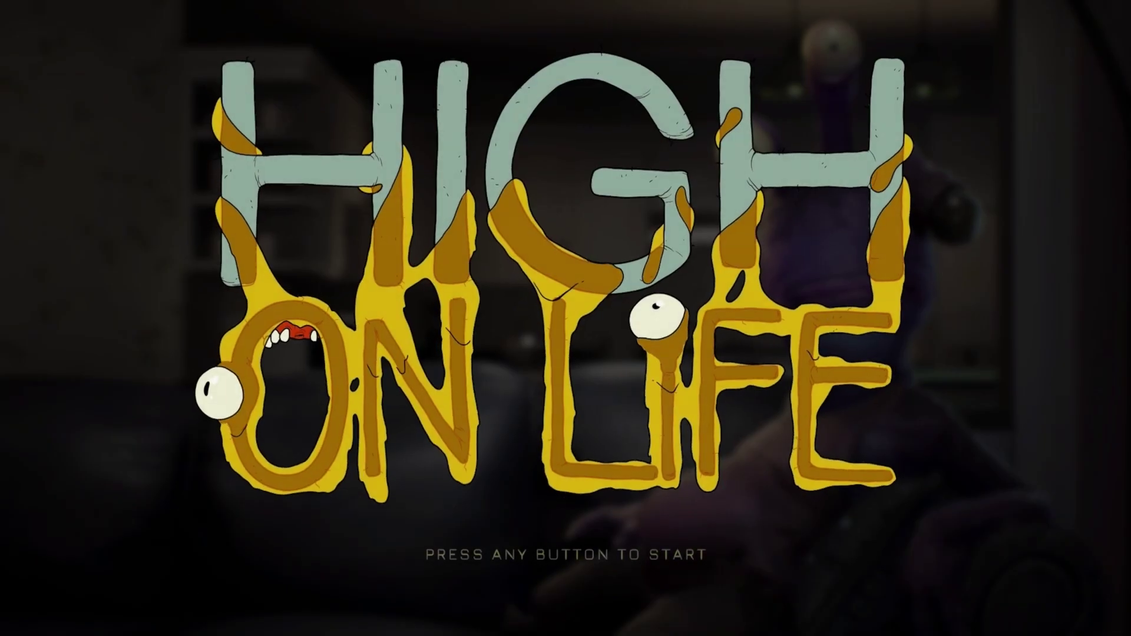
From High on Life's main menu, start a new High on Knife DLC game in save slot 1
key("Return")
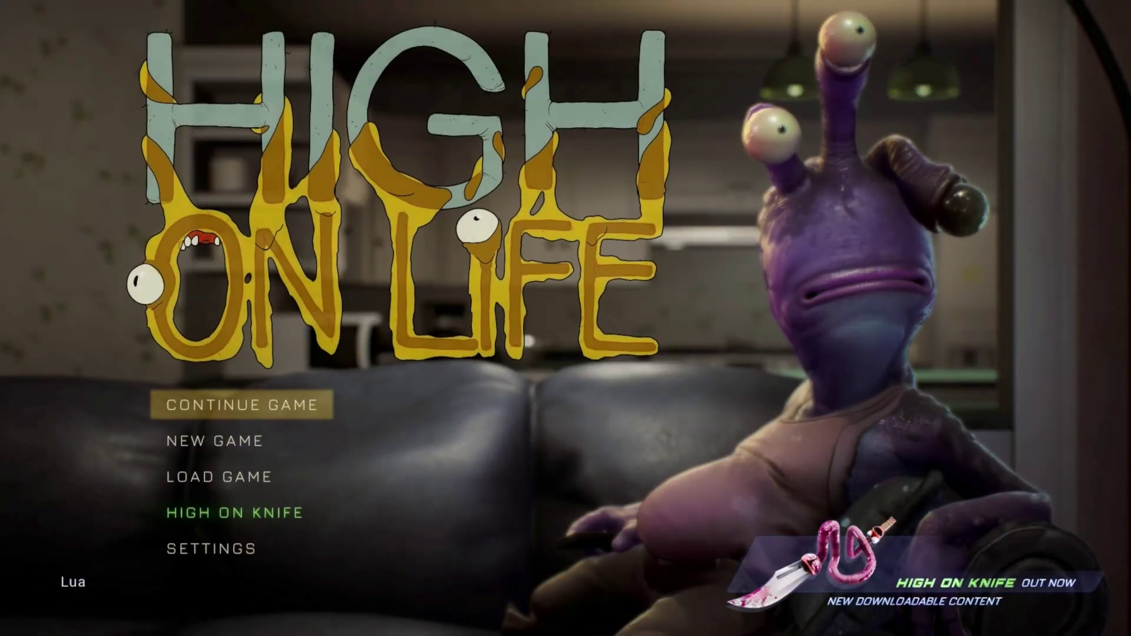
key("Down")
key("Down")
key("Down")
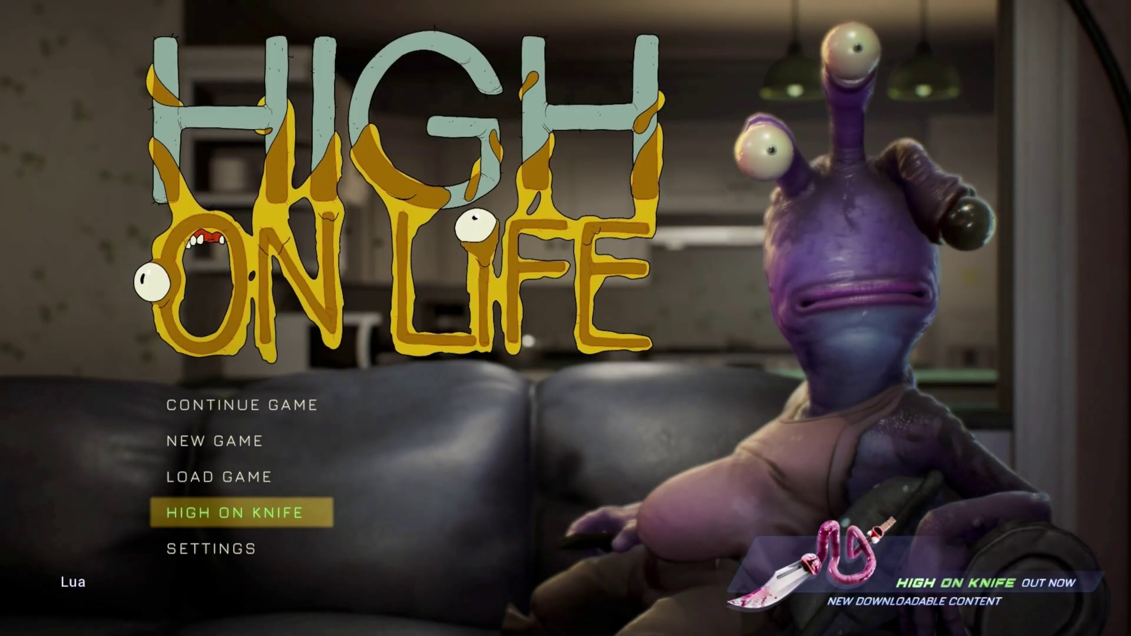
key("Return")
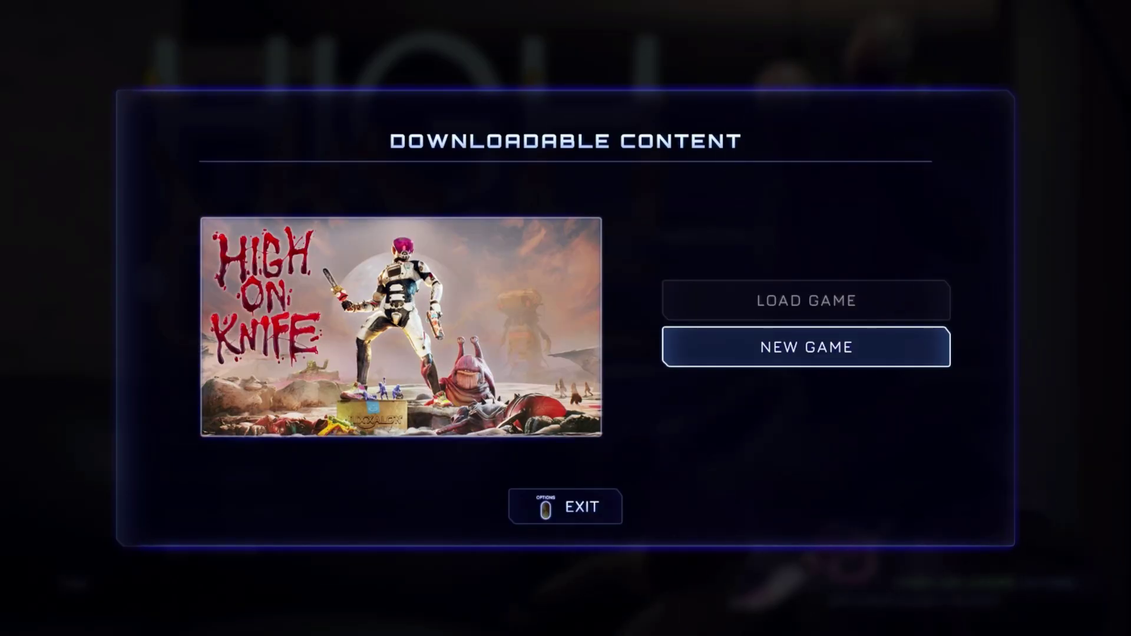
key("Return")
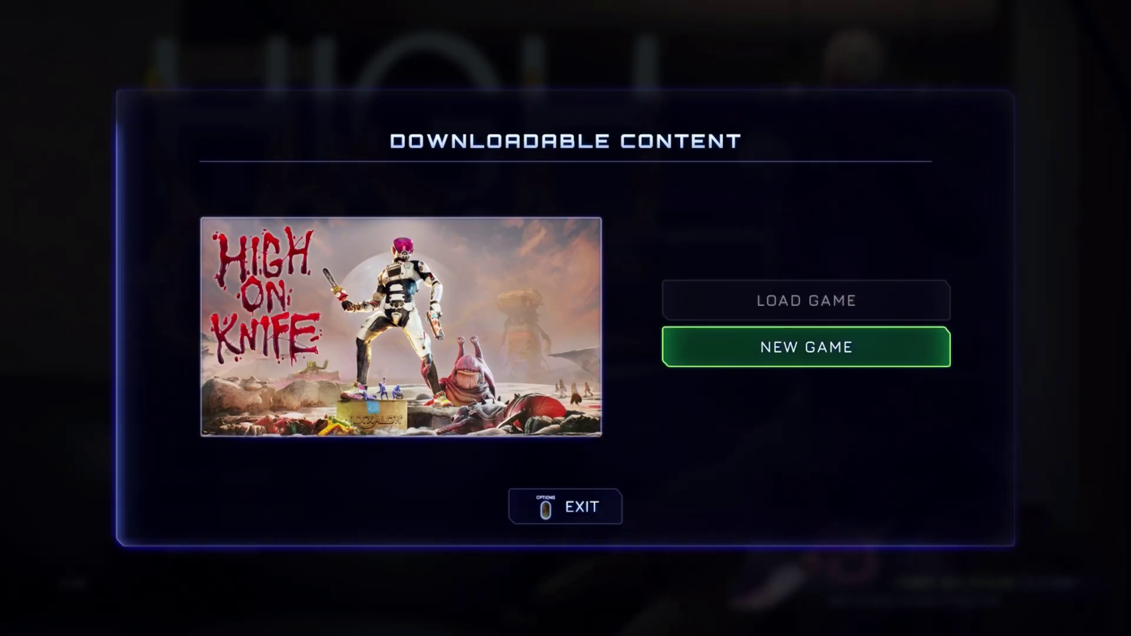
key("Return")
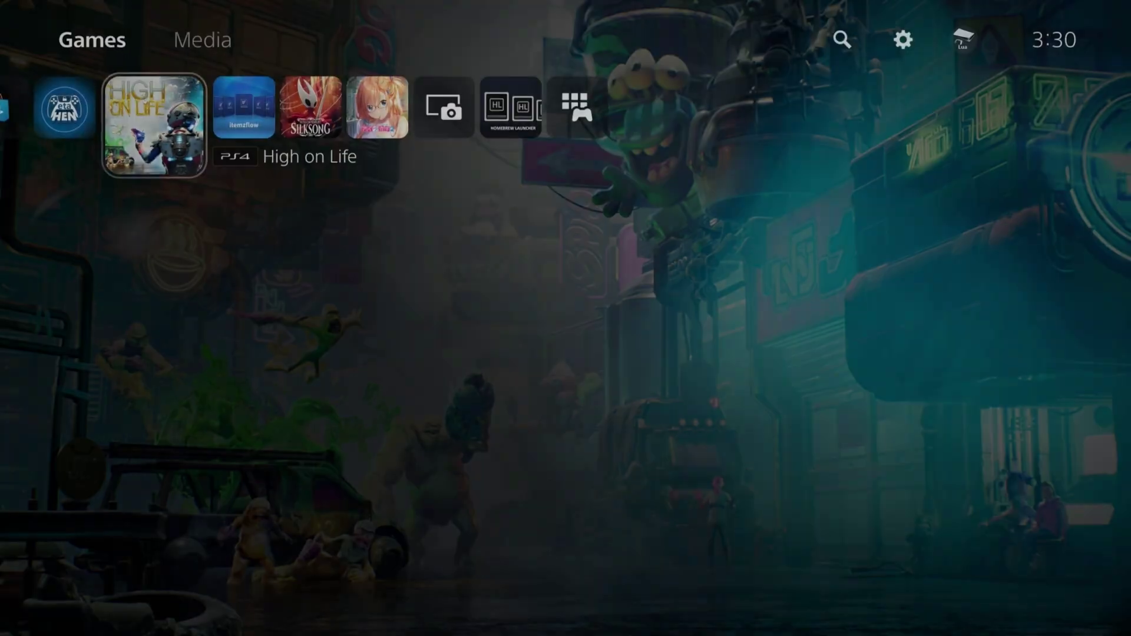
Launch Hollow Knight: Silksong from the home row and choose Start Game on its title menu
key("Right")
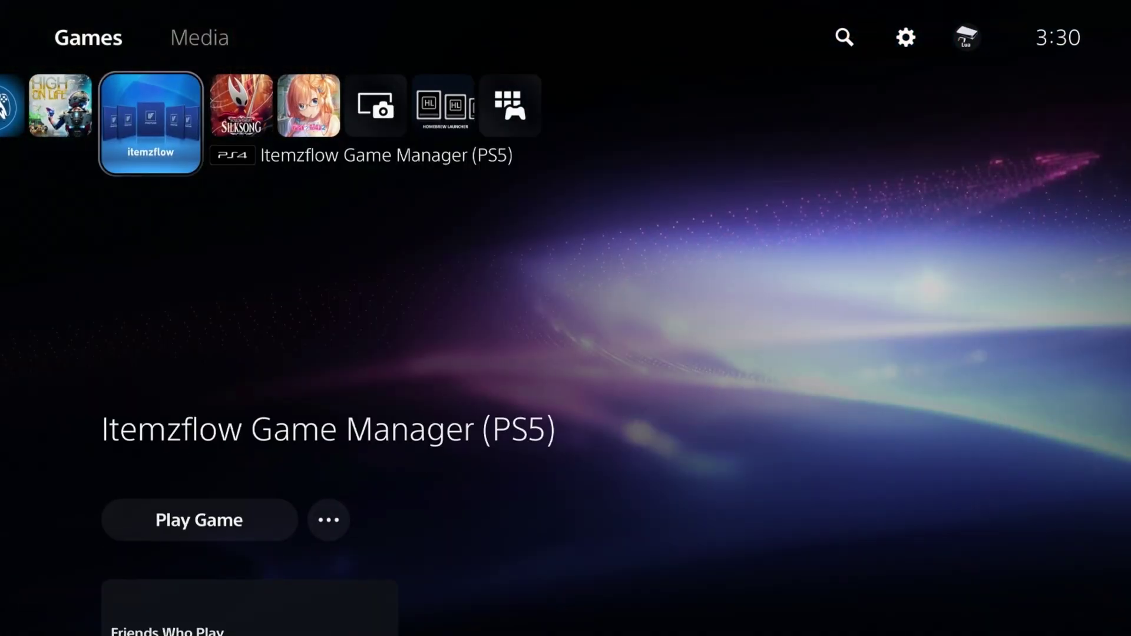
key("Right")
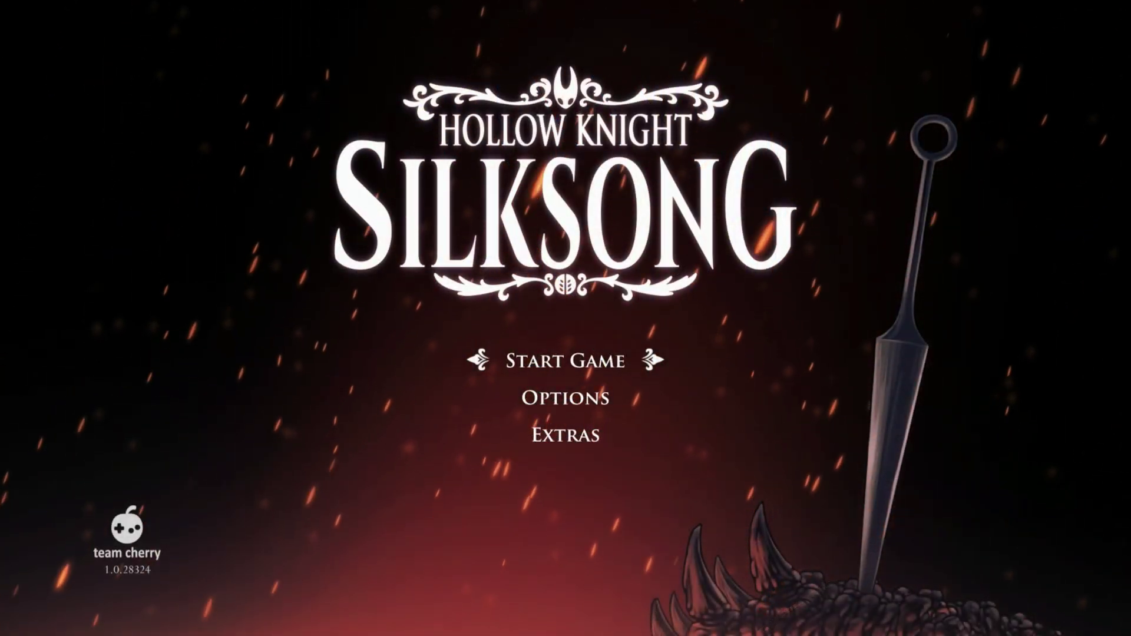
key("Down")
key("Up")
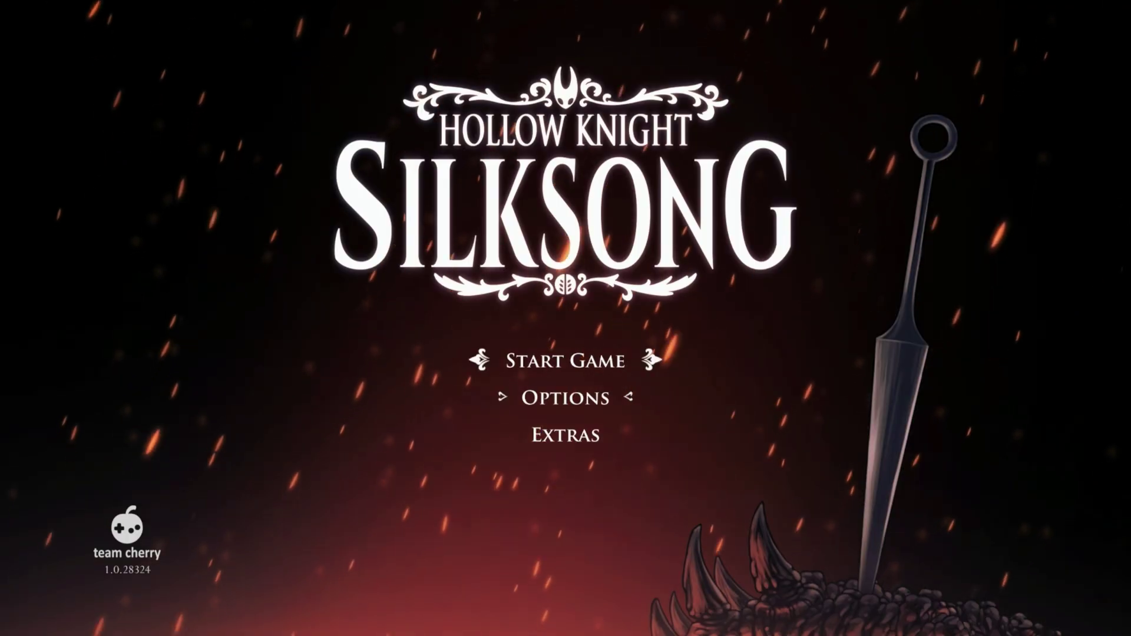
key("Return")
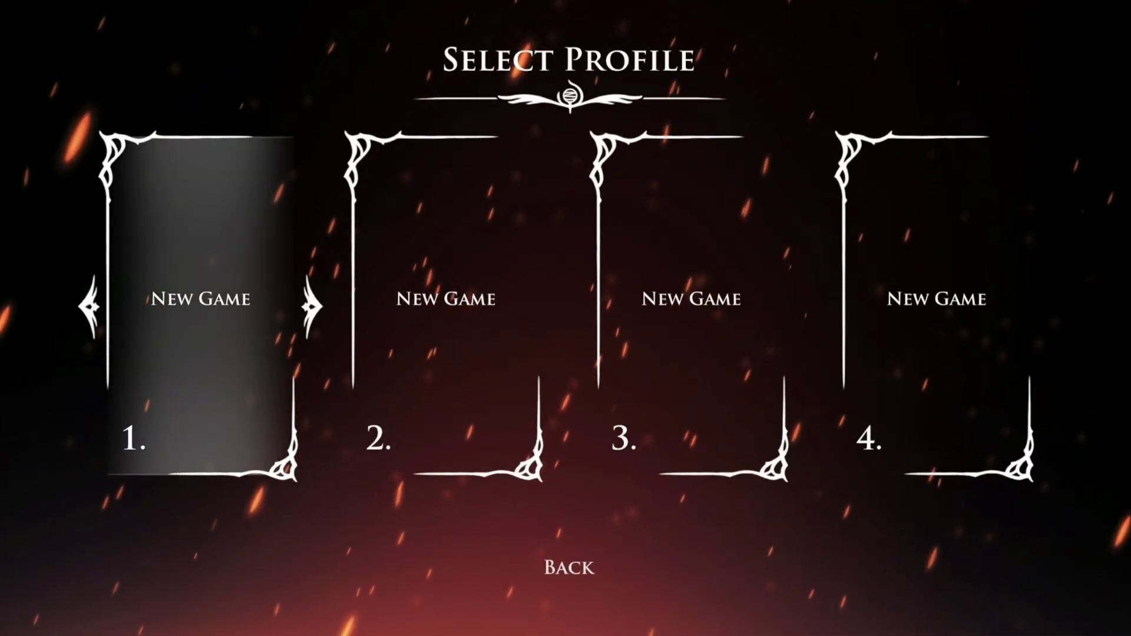
Begin a new game in profile slot 1, then walk Hornet right and jump
key("Return")
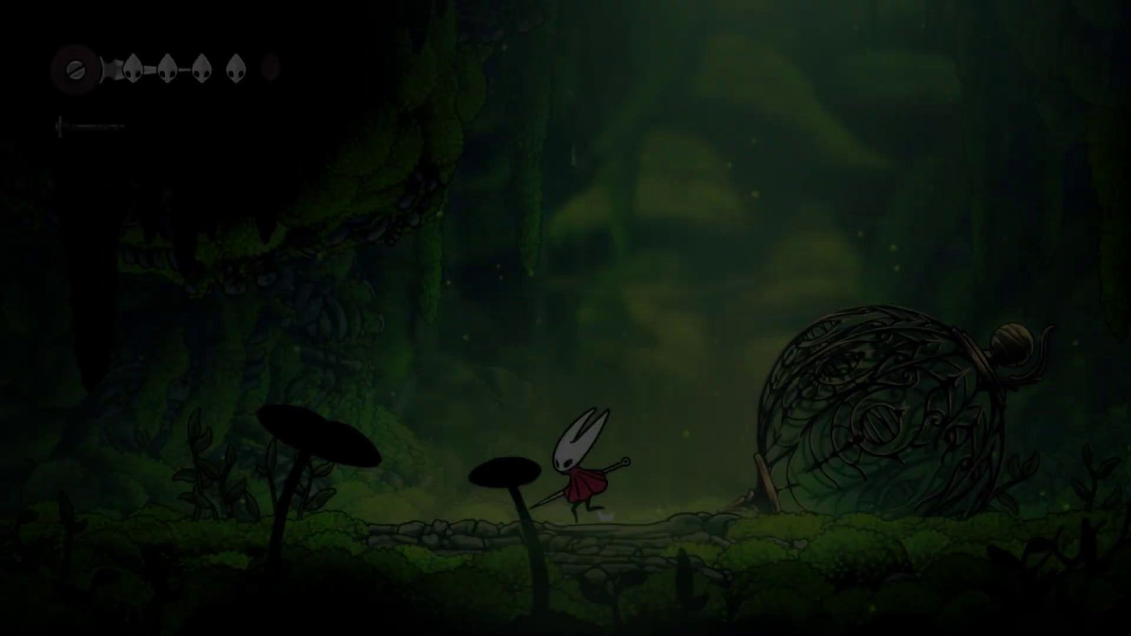
key("Right")
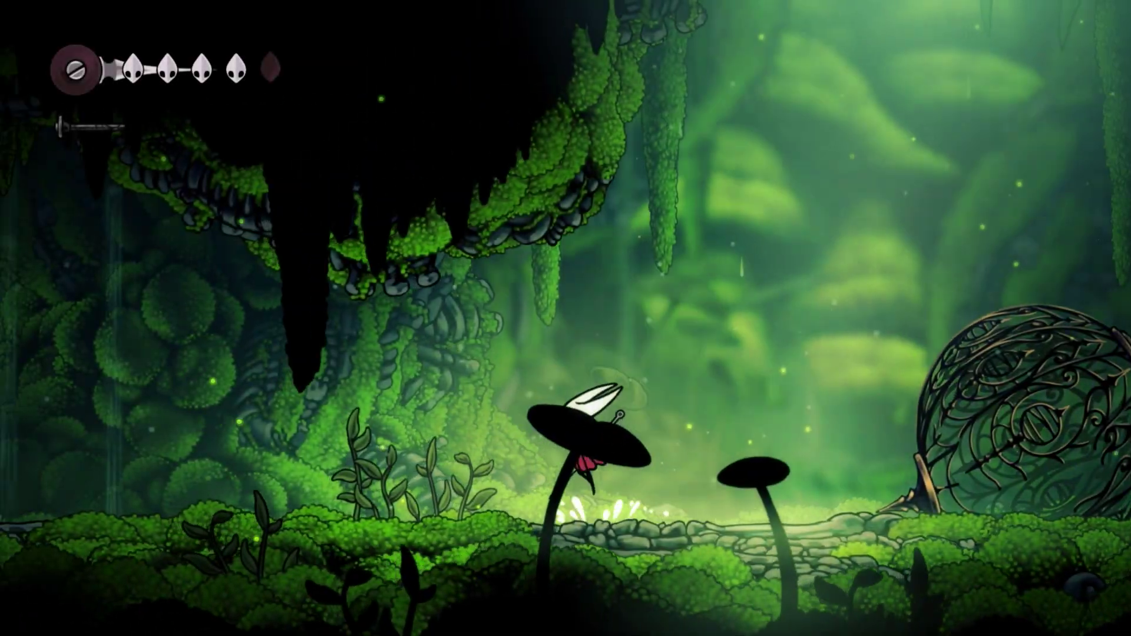
key("z")
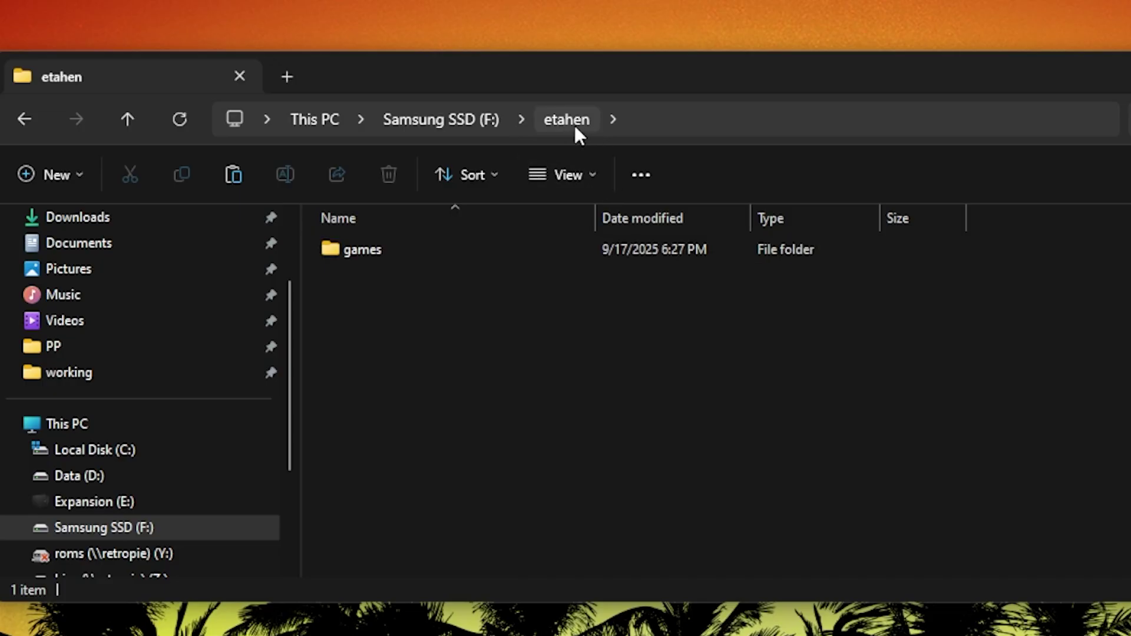
Browse into games\PPSA19006-app on Samsung SSD (F:) to check folder sizes, then return to games
double_click(393, 259)
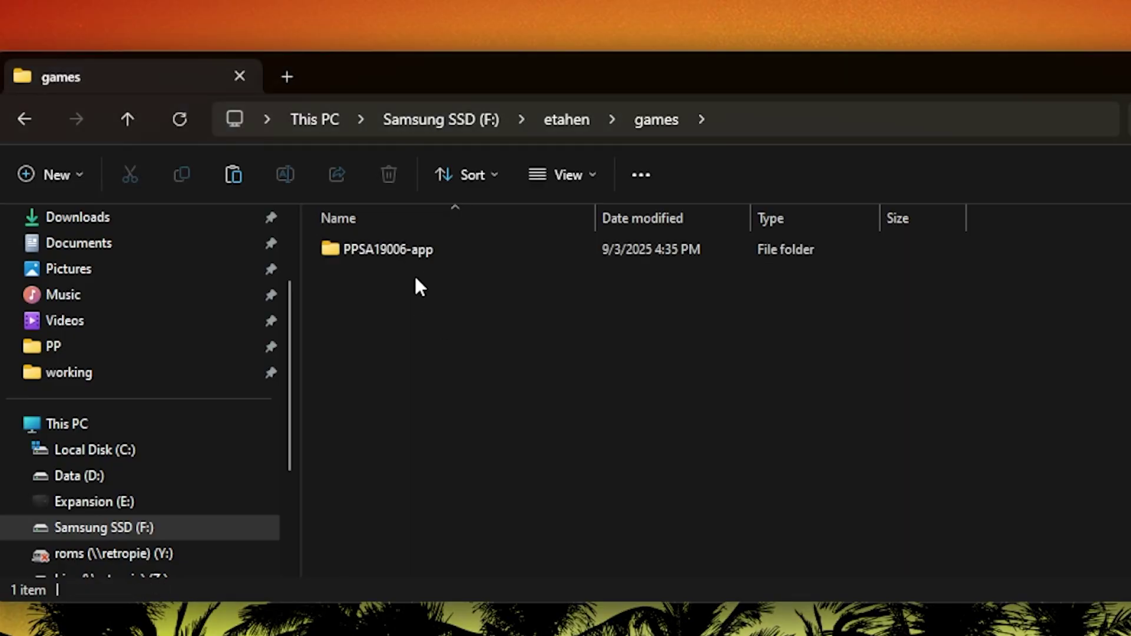
mouse_move(476, 259)
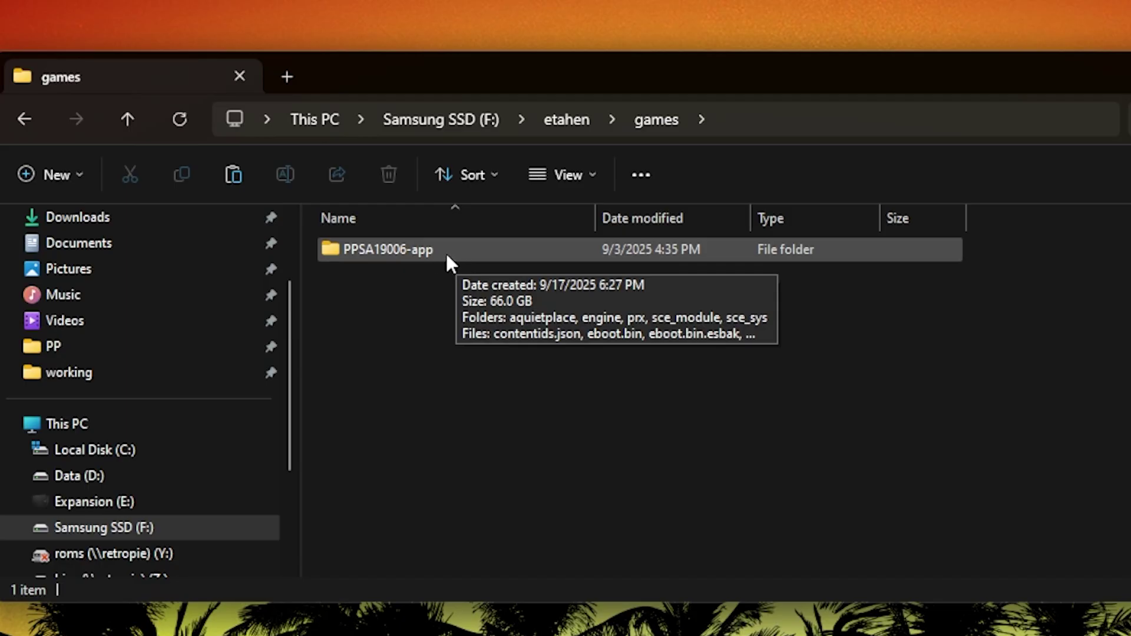
double_click(446, 257)
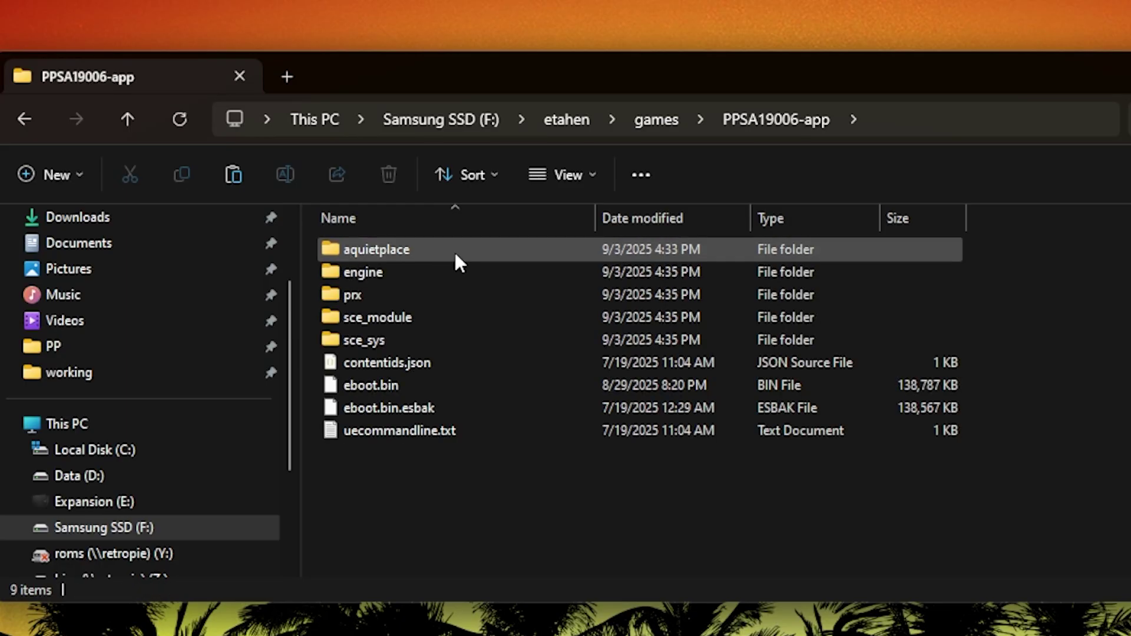
mouse_move(455, 252)
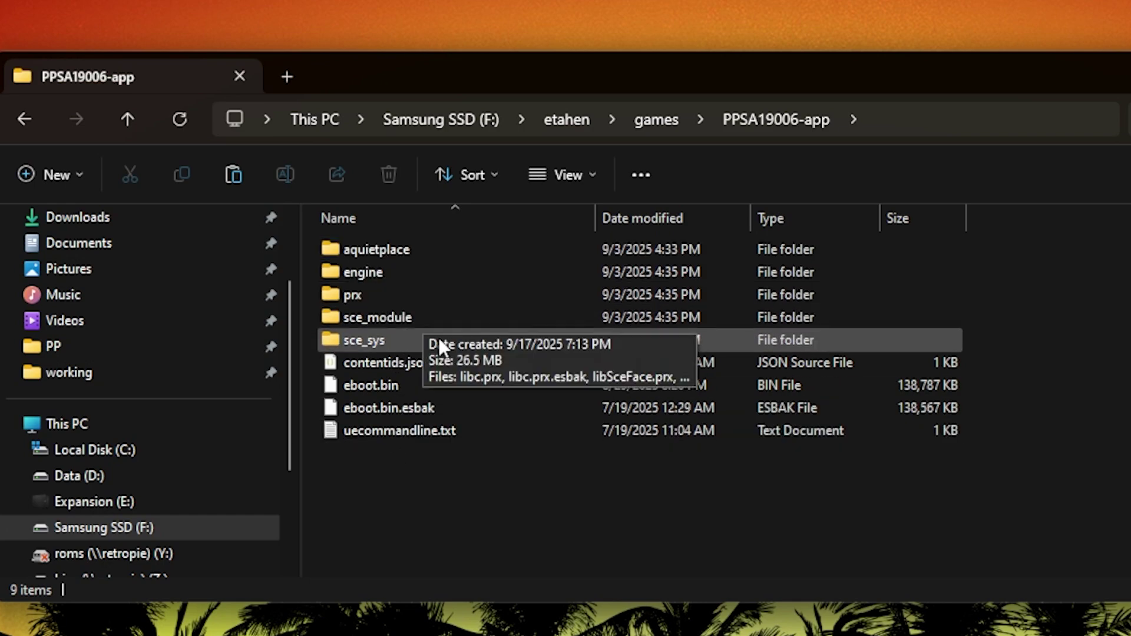
left_click(650, 121)
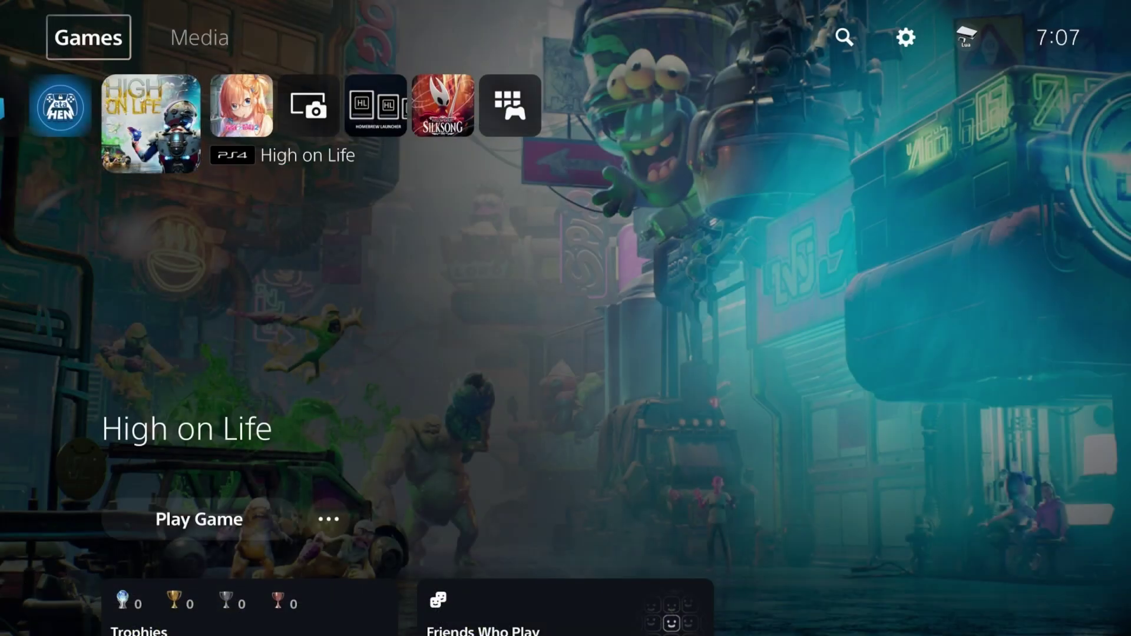
Launch A Quiet Place: The Road Ahead from the etaHEN Toolbox's (Beta) PS5 webMAN Games list
key("Right")
key("Right")
key("Right")
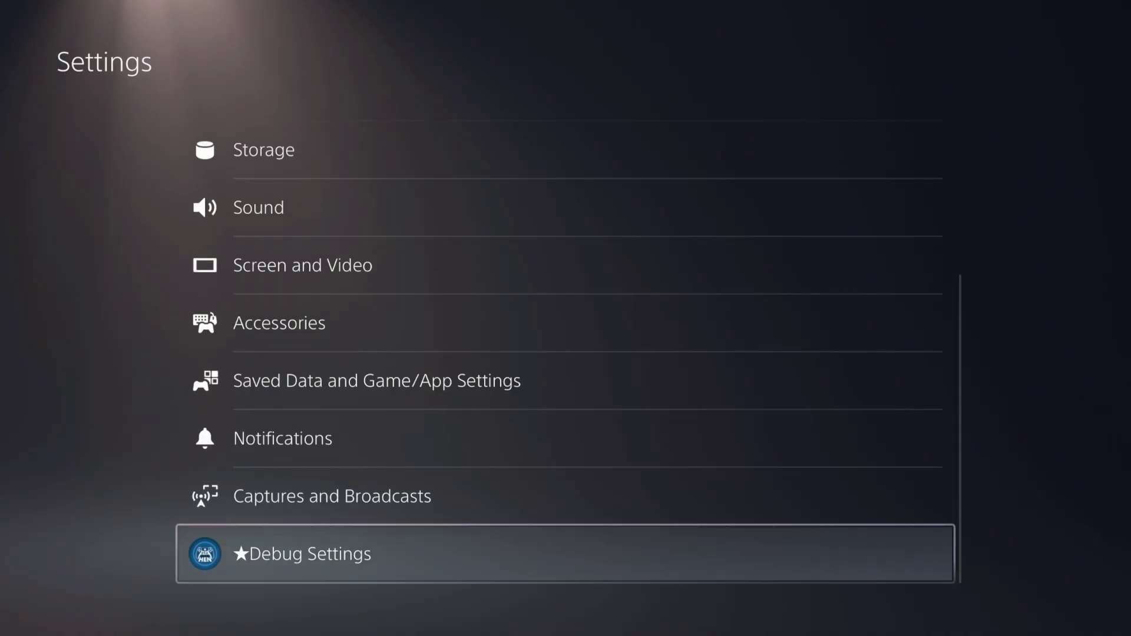
key("Return")
key("Down")
key("Down")
key("Down")
key("Down")
key("Down")
key("Down")
key("Down")
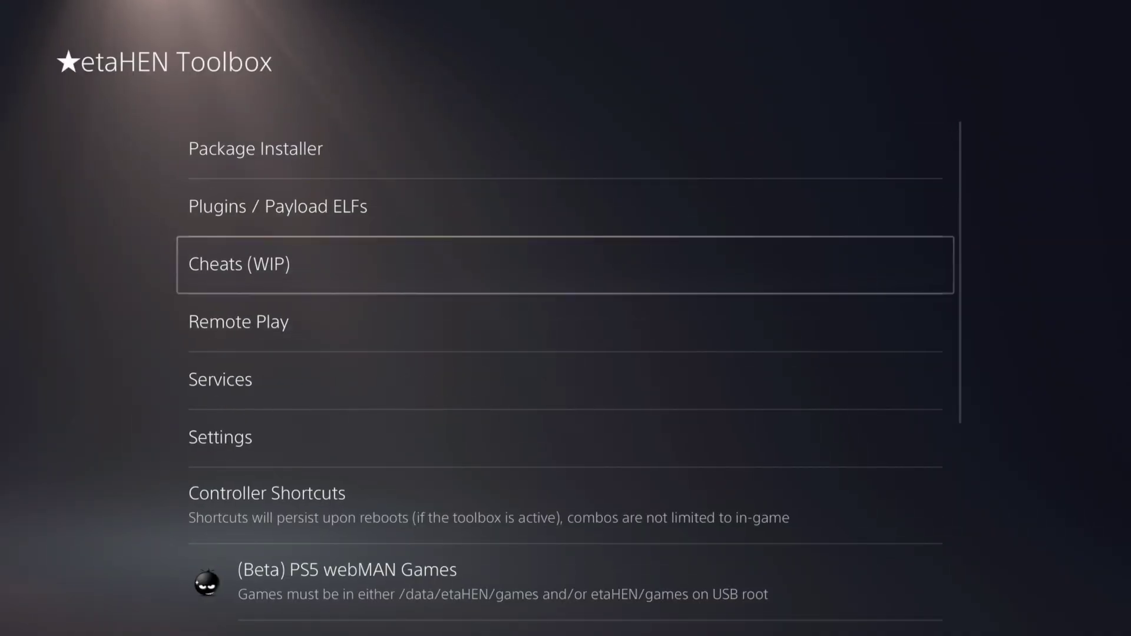
key("Return")
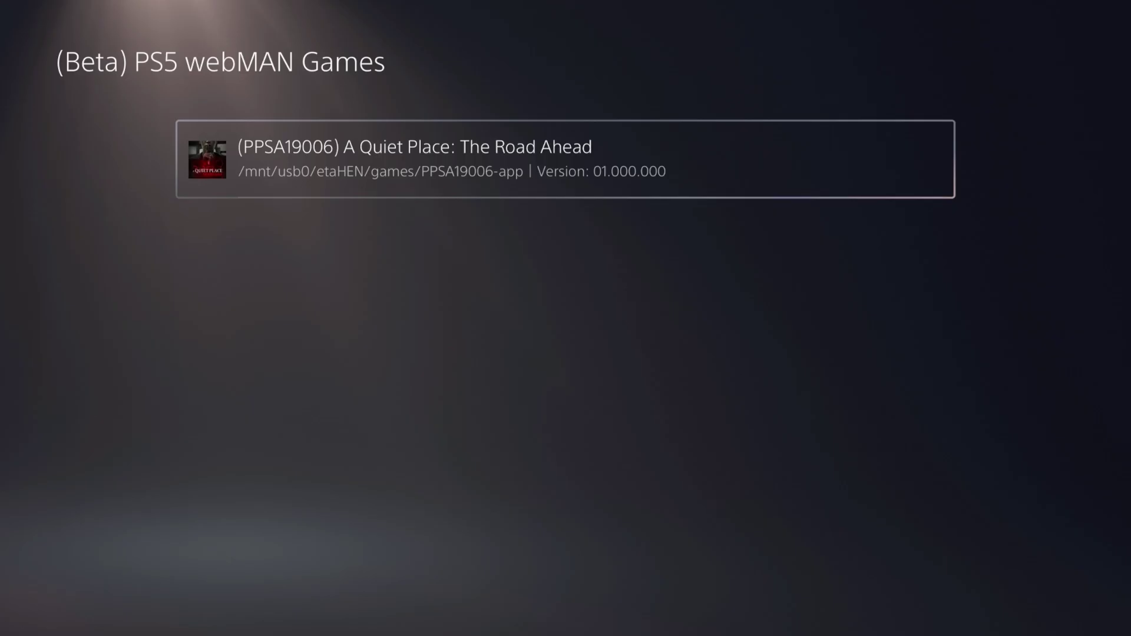
key("Return")
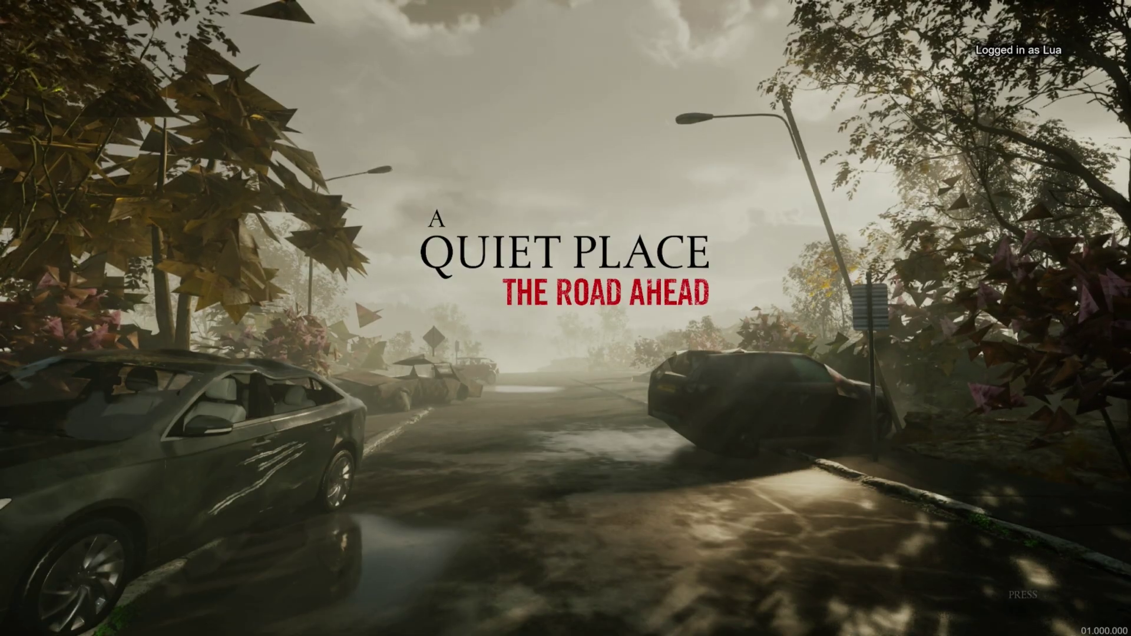
Get past the title screen and walk the forest path, looking up, until reaching the stone wall
key("Return")
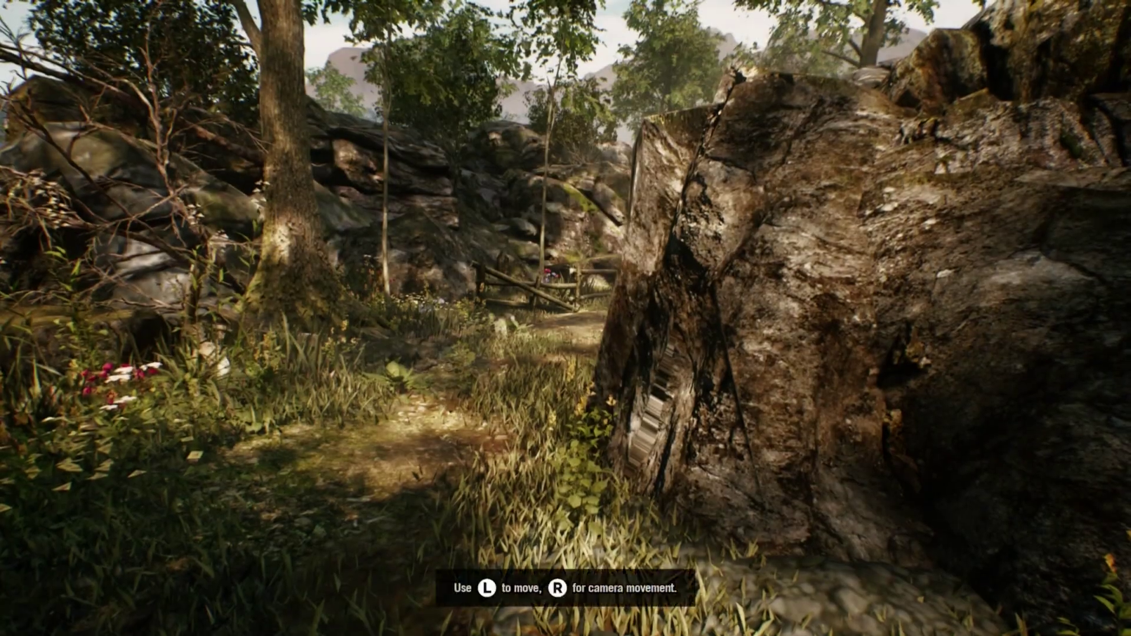
key("w")
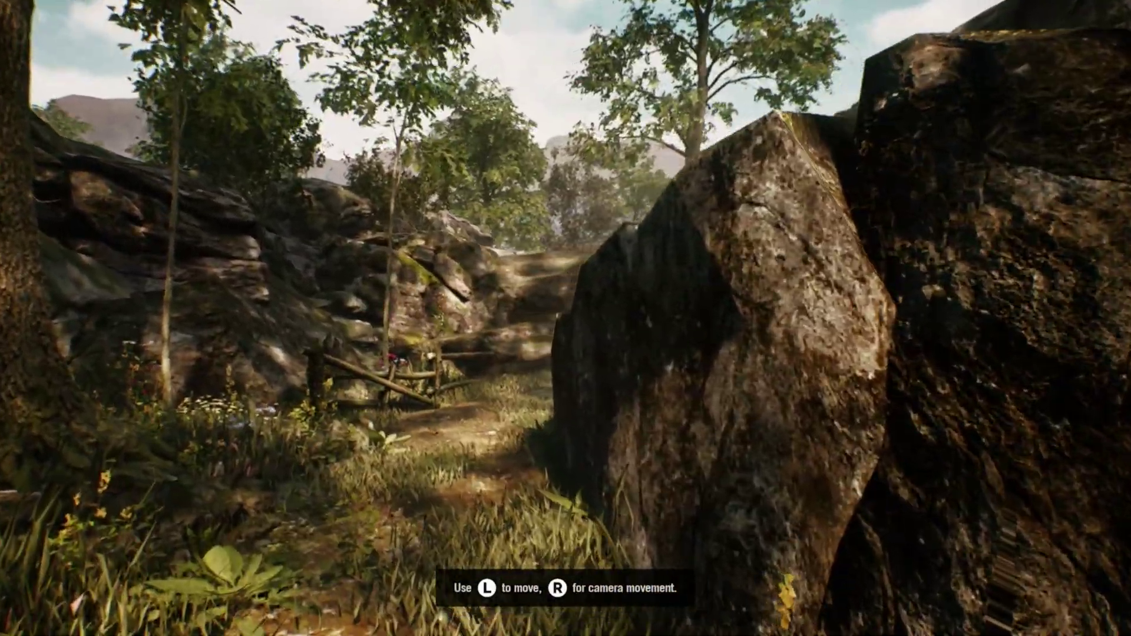
key("w")
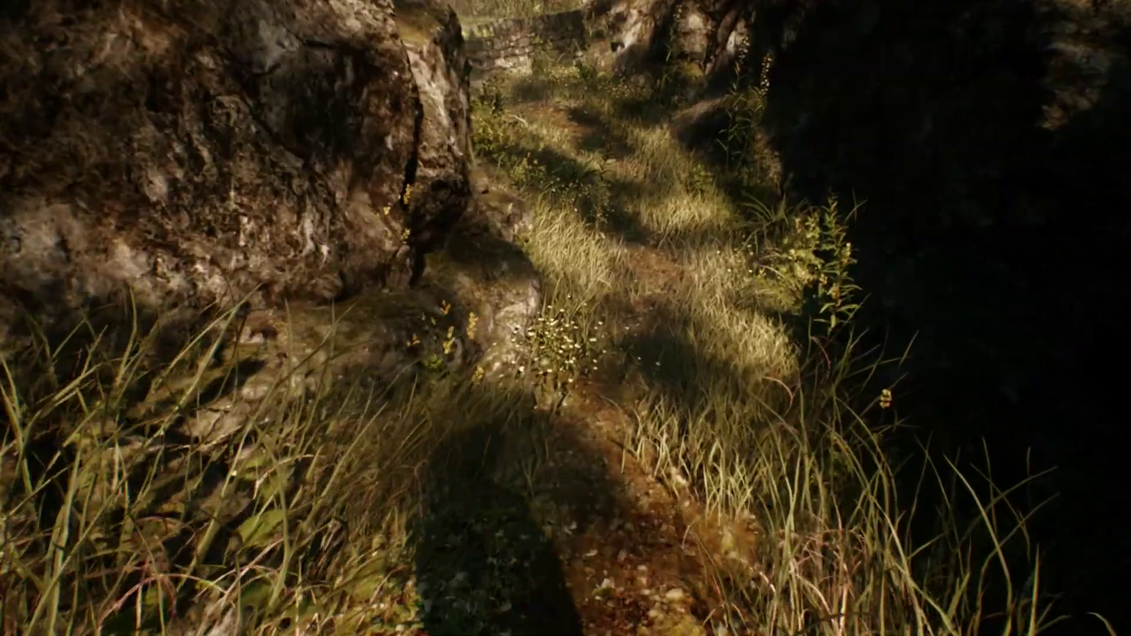
key("w")
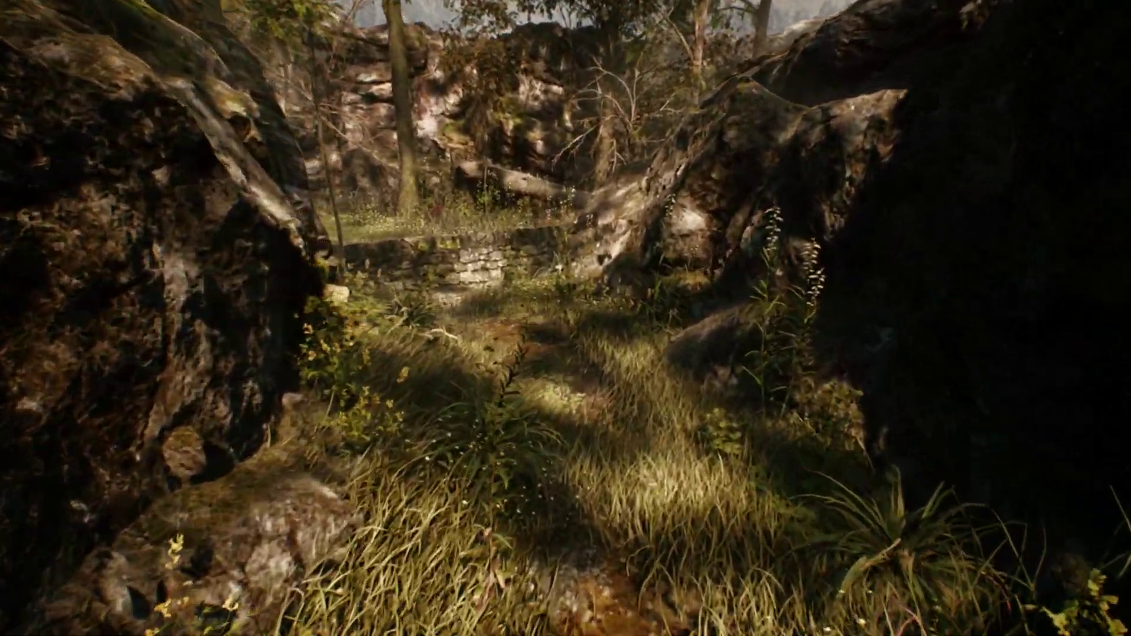